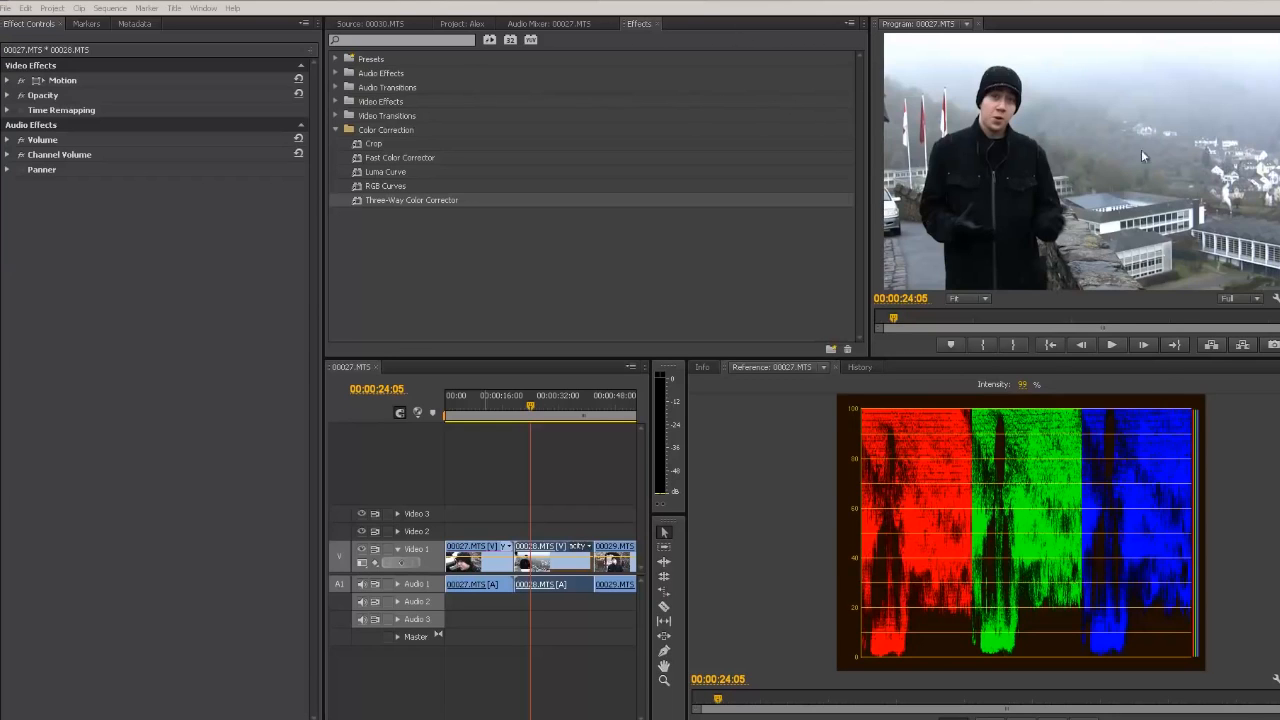
left_click(203, 8)
mouse_move(217, 23)
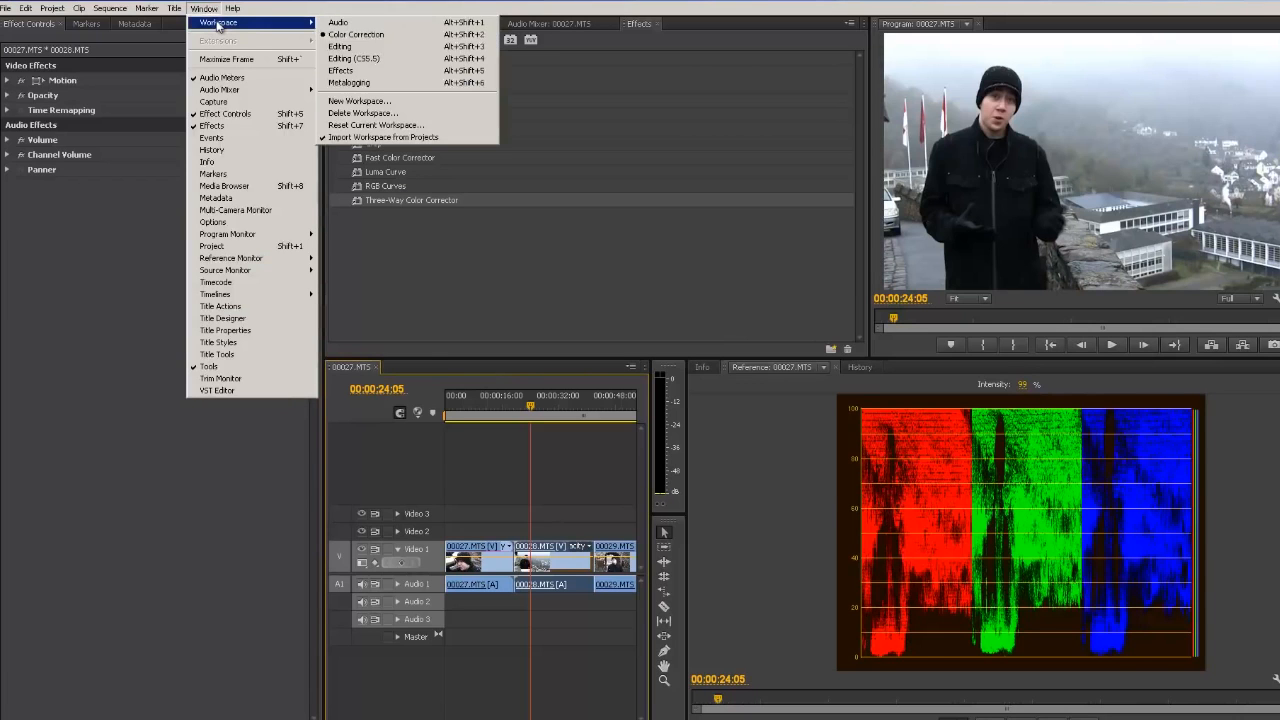
left_click(446, 8)
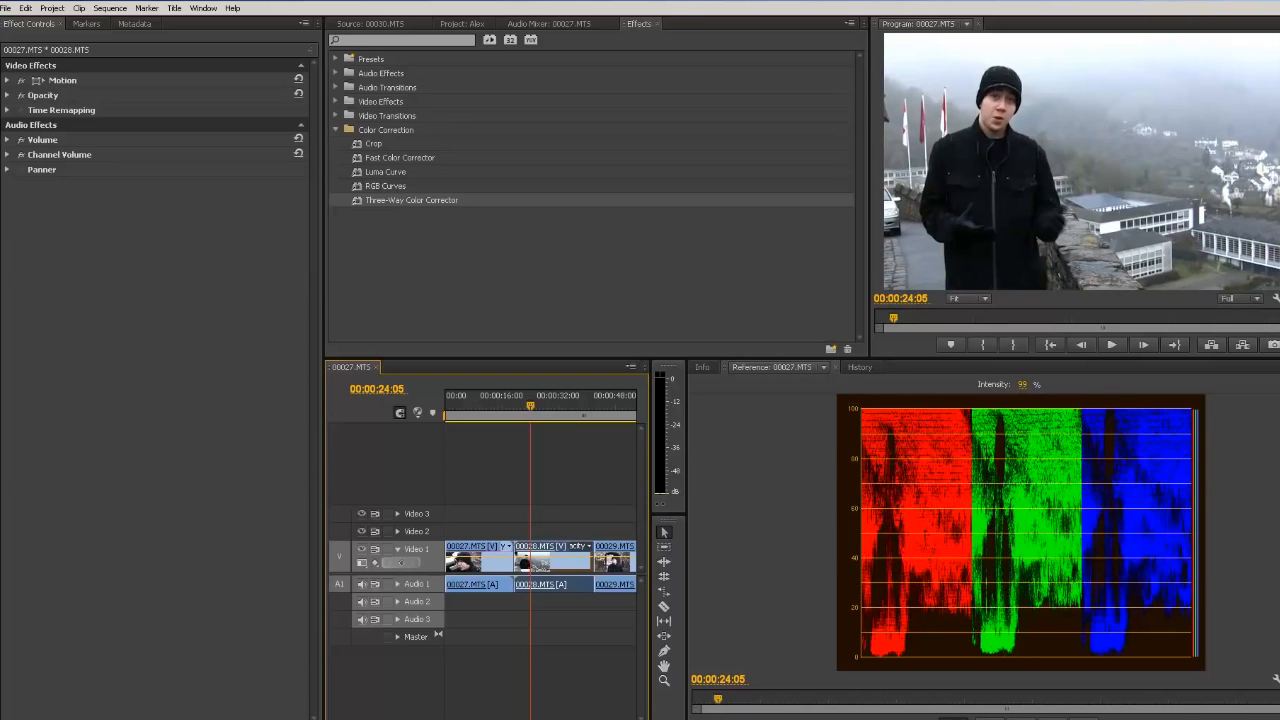
Step: Switch the reference monitor to the YC Waveform display and set its intensity to 100%
right_click(1275, 678)
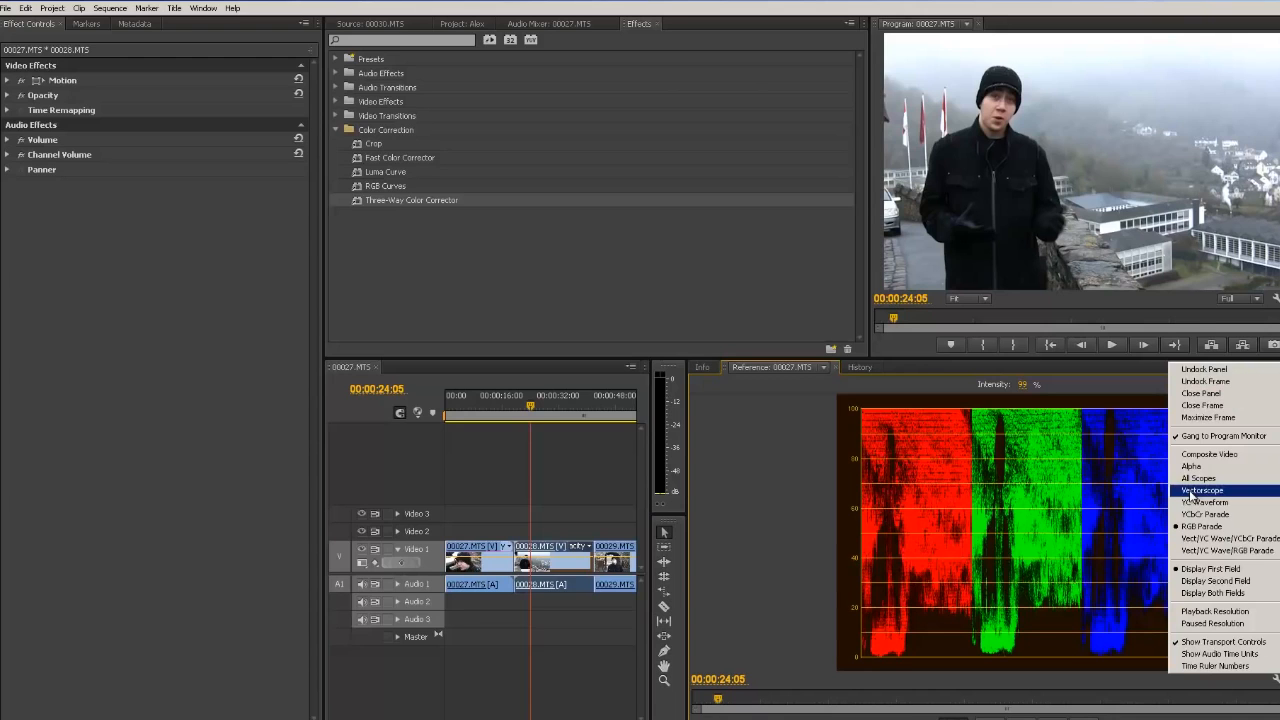
left_click(1215, 504)
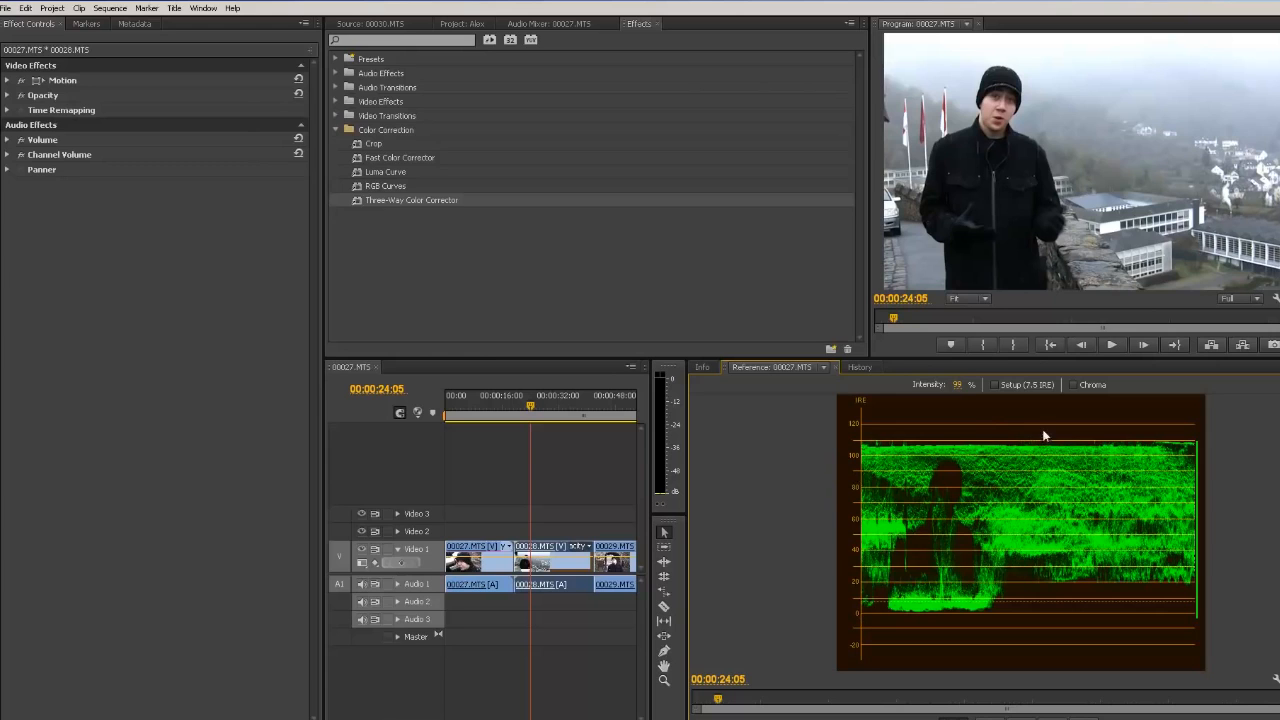
left_click(993, 386)
left_click(994, 387)
left_click(994, 387)
left_click(994, 387)
left_click(994, 387)
left_click(994, 387)
left_click_drag(960, 386, 977, 387)
Step: Apply the Luma Curve effect to the middle clip and pull the curve's top endpoint slightly down
left_click(358, 189)
left_click(360, 173)
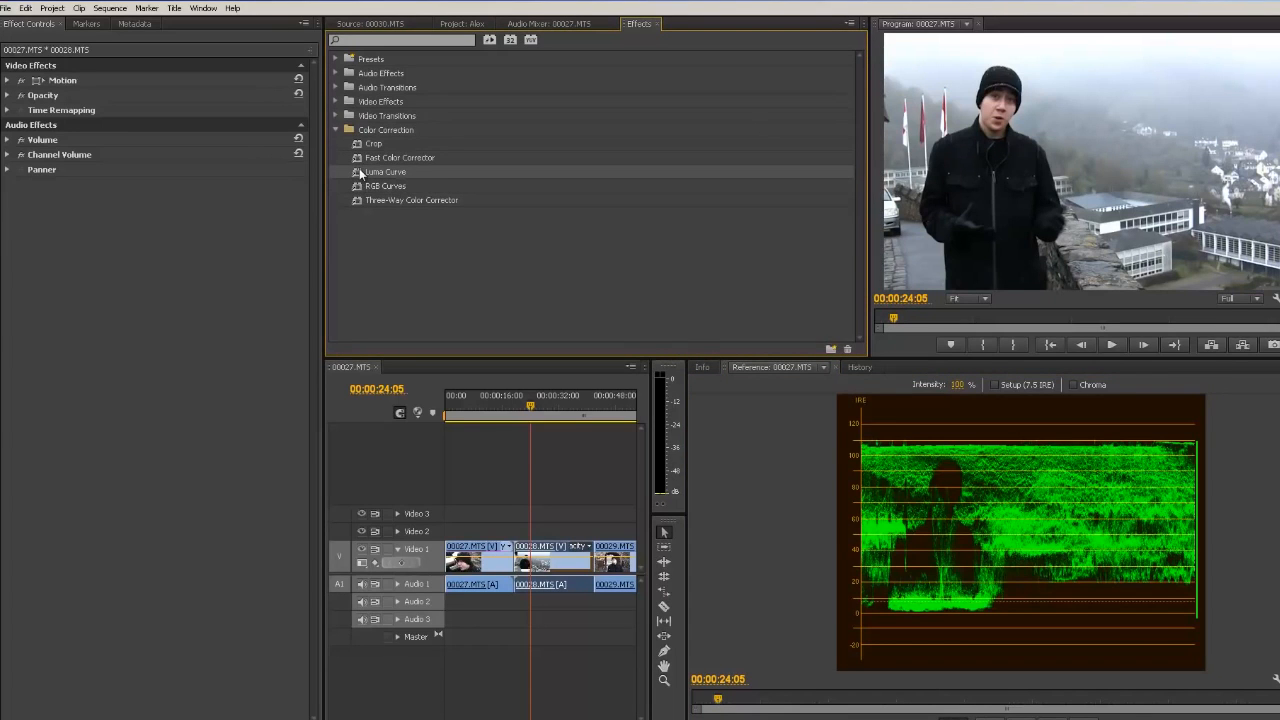
left_click_drag(362, 173, 570, 560)
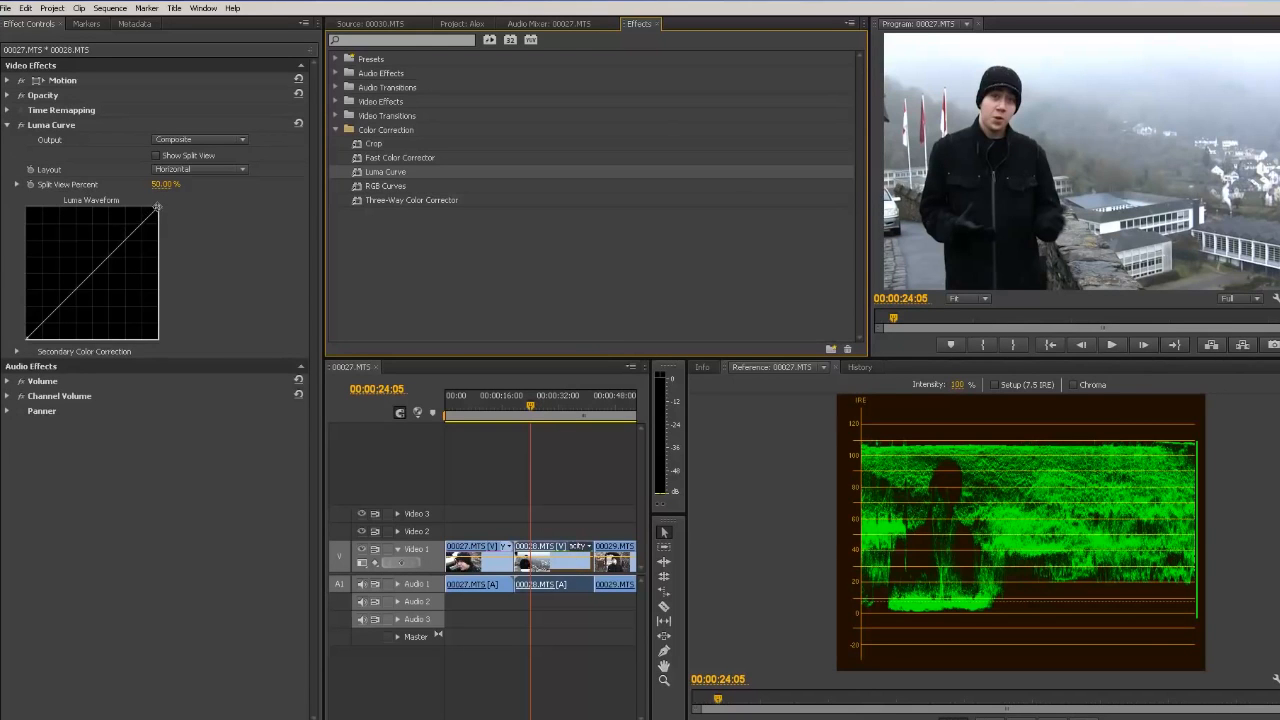
left_click_drag(157, 207, 154, 224)
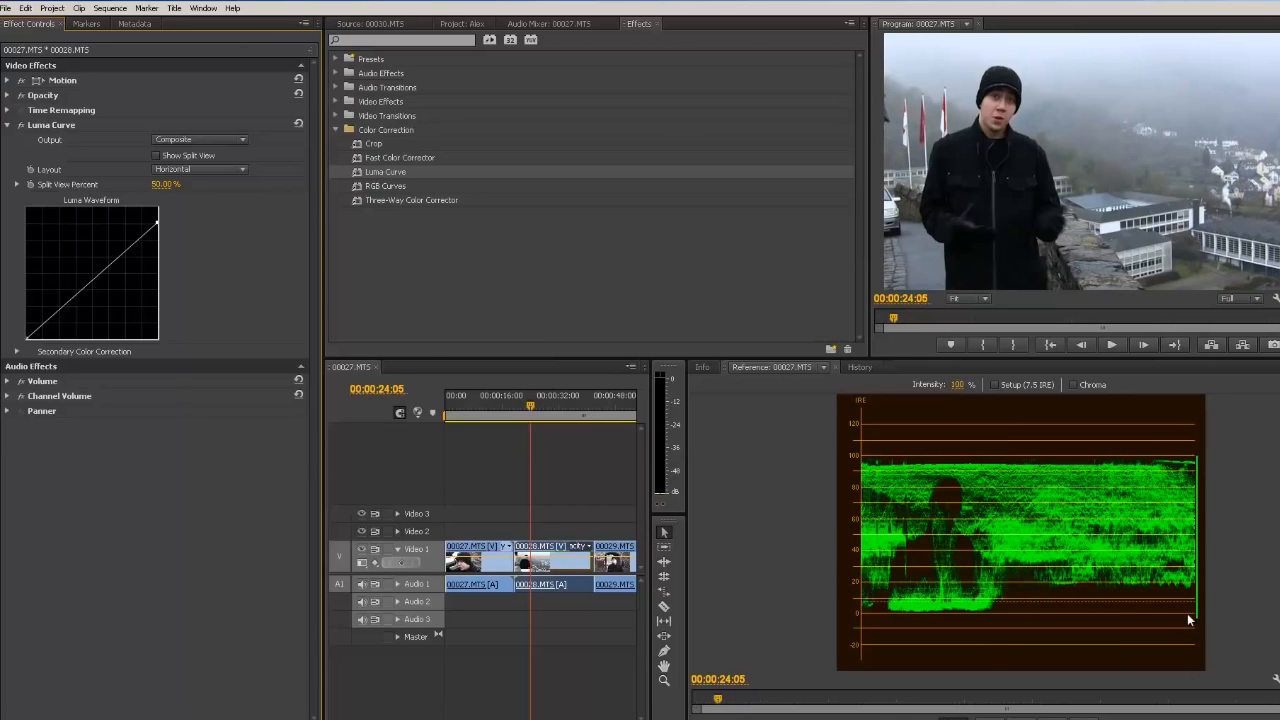
left_click_drag(26, 338, 16, 332)
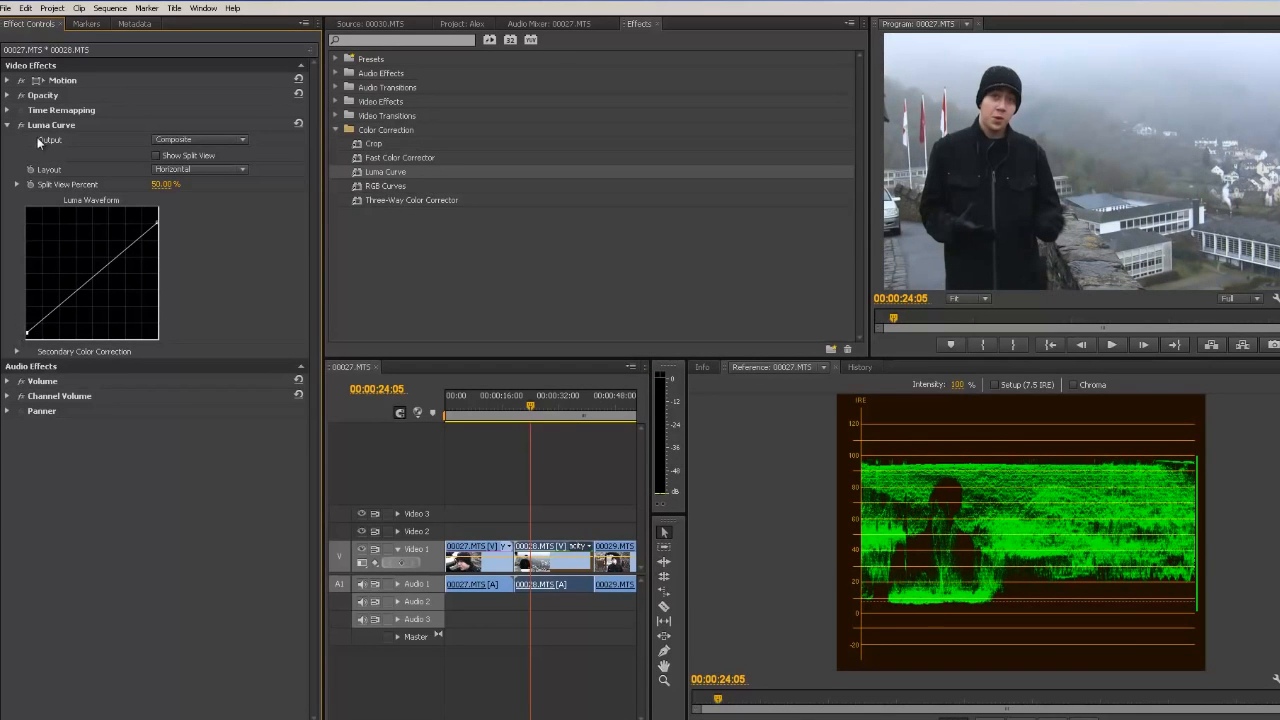
Step: Enable the Luma Curve split view with a Vertical layout and set the split view percent to 28.33%
left_click(158, 156)
left_click(158, 156)
left_click(186, 170)
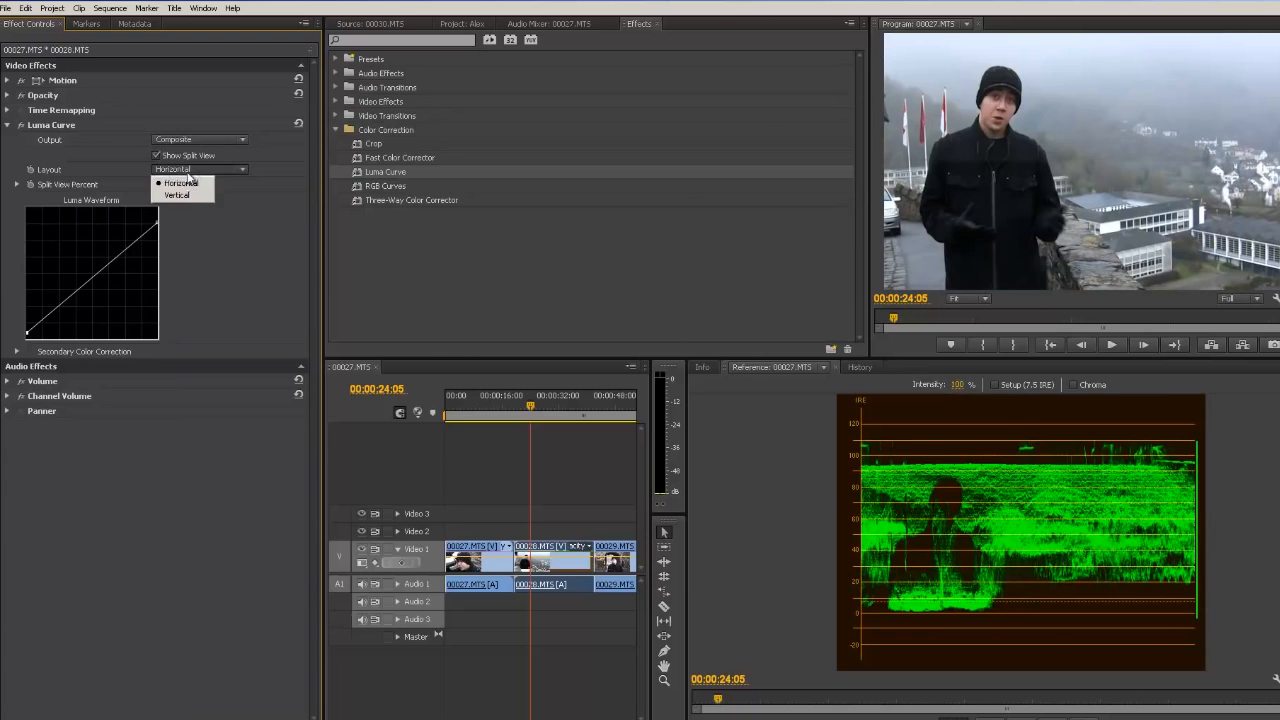
left_click(182, 193)
left_click(181, 167)
left_click(176, 192)
left_click(16, 184)
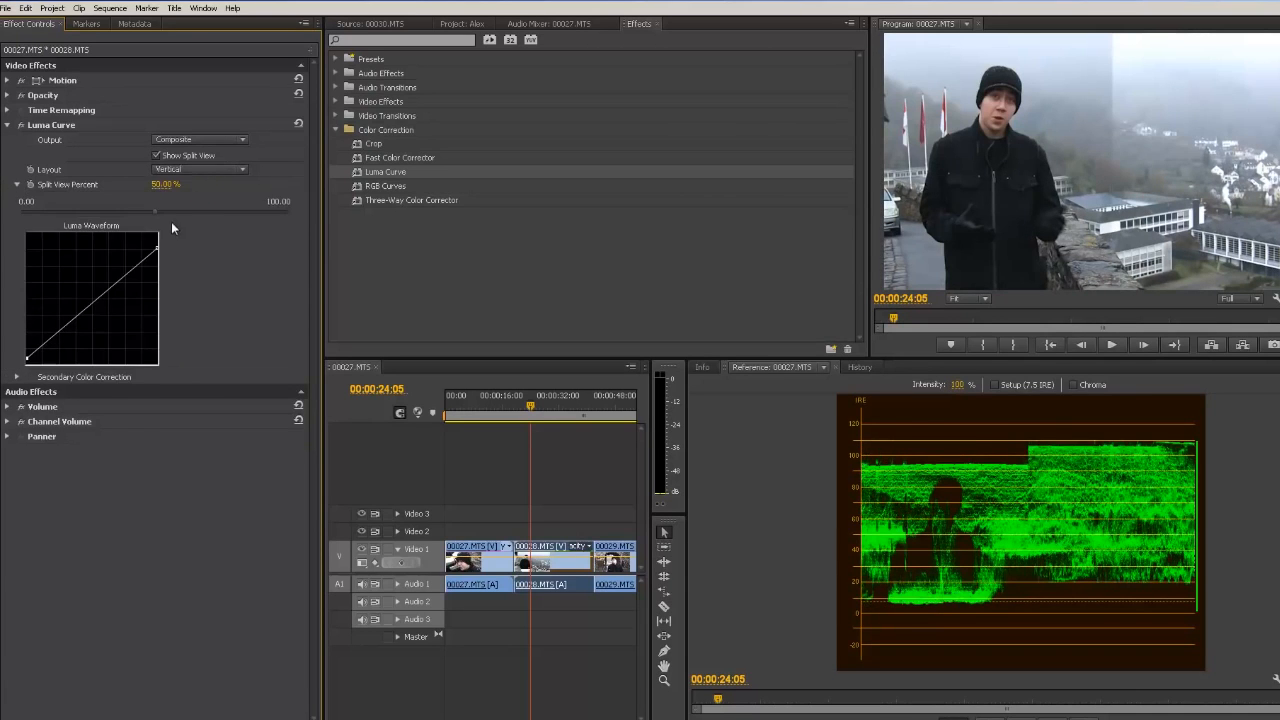
left_click_drag(152, 212, 88, 211)
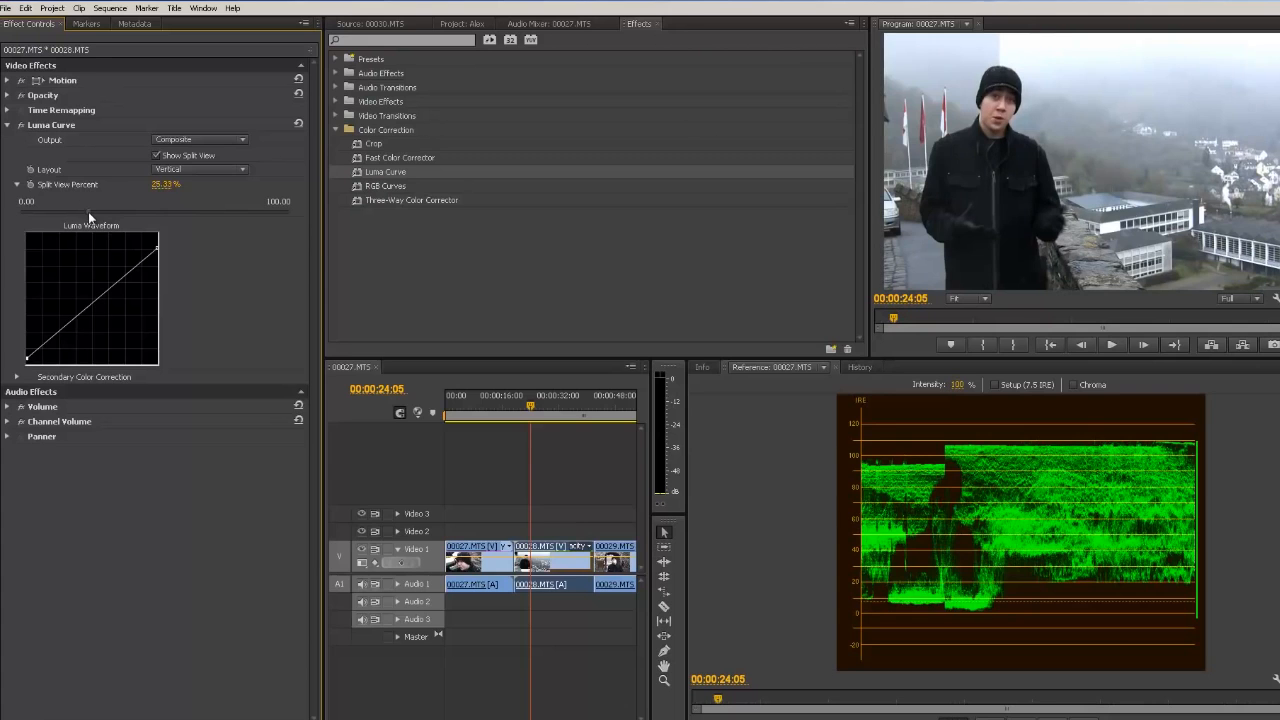
left_click(200, 139)
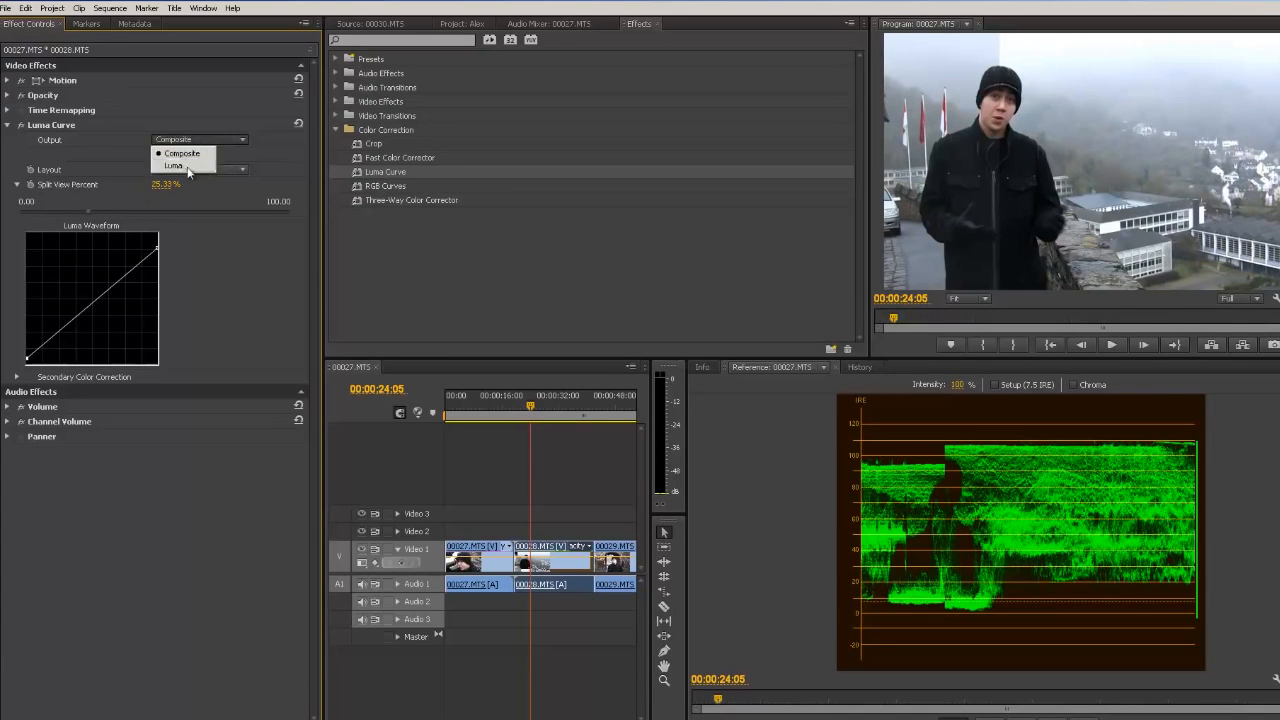
left_click(185, 166)
left_click(200, 140)
left_click(195, 152)
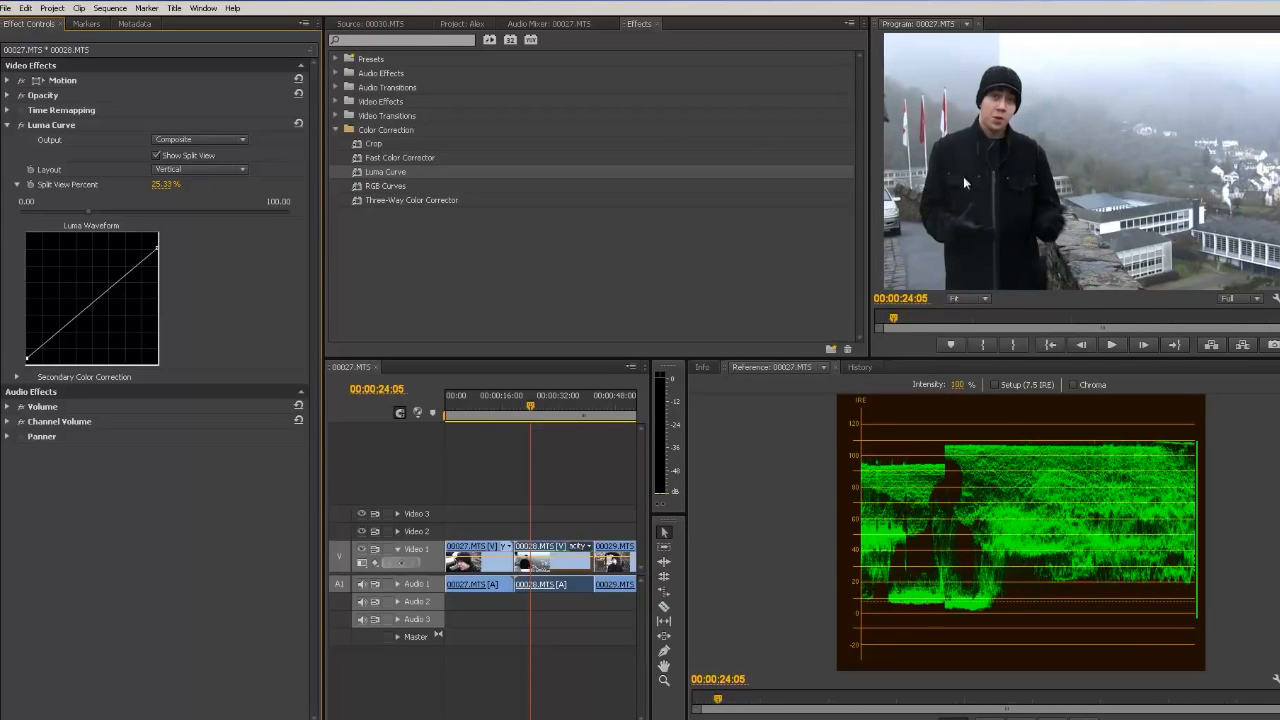
Step: Toggle split view on and off to compare the halves, leaving it switched off
left_click(157, 156)
left_click(157, 156)
left_click(157, 156)
left_click(157, 156)
left_click(157, 156)
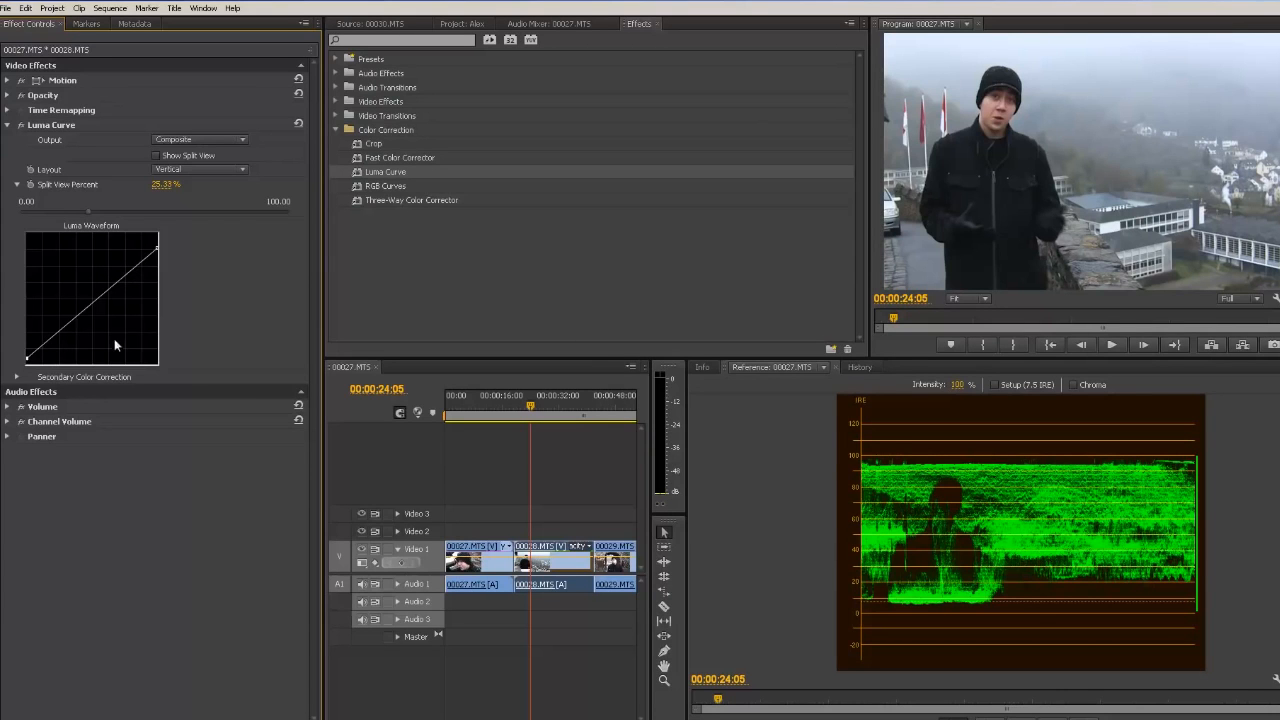
Step: Add curve points to lift the upper midtones and pull the shadows slightly down
left_click(133, 267)
mouse_move(133, 267)
left_mouse_down()
mouse_move(127, 278)
mouse_move(113, 257)
mouse_move(119, 300)
mouse_move(124, 268)
left_mouse_up()
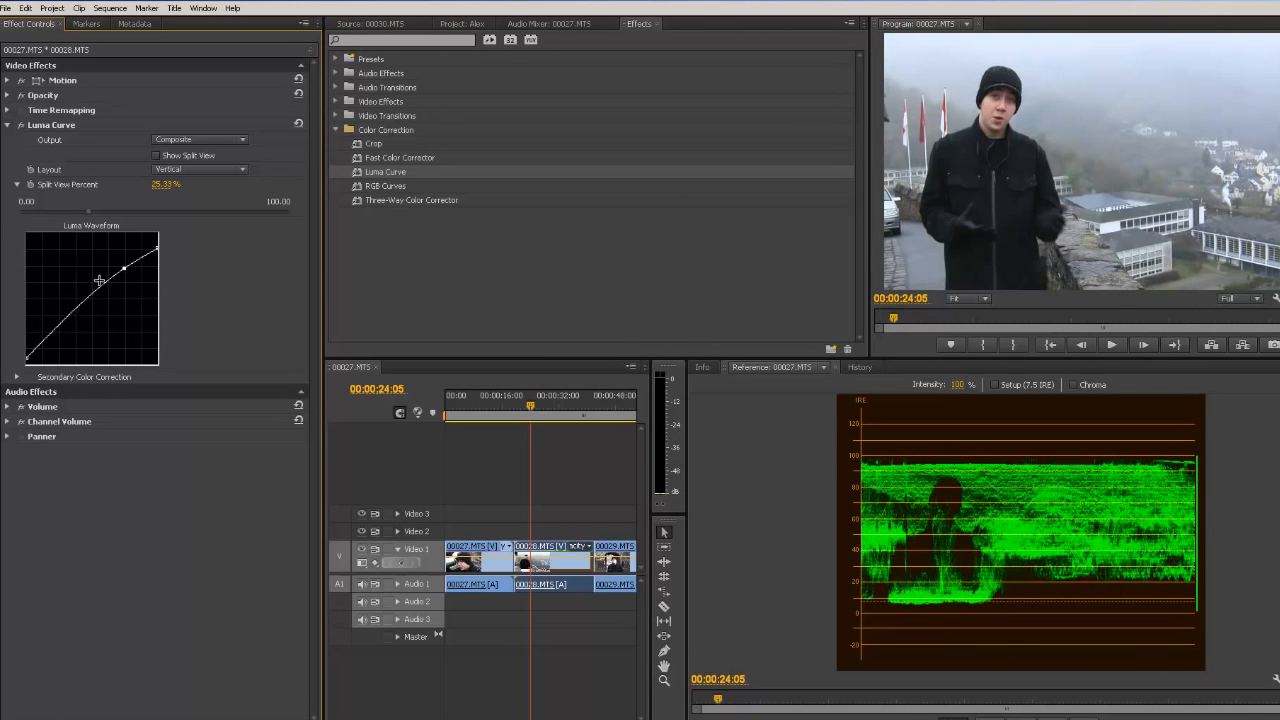
mouse_move(42, 339)
left_mouse_down()
mouse_move(54, 354)
mouse_move(43, 344)
left_mouse_up()
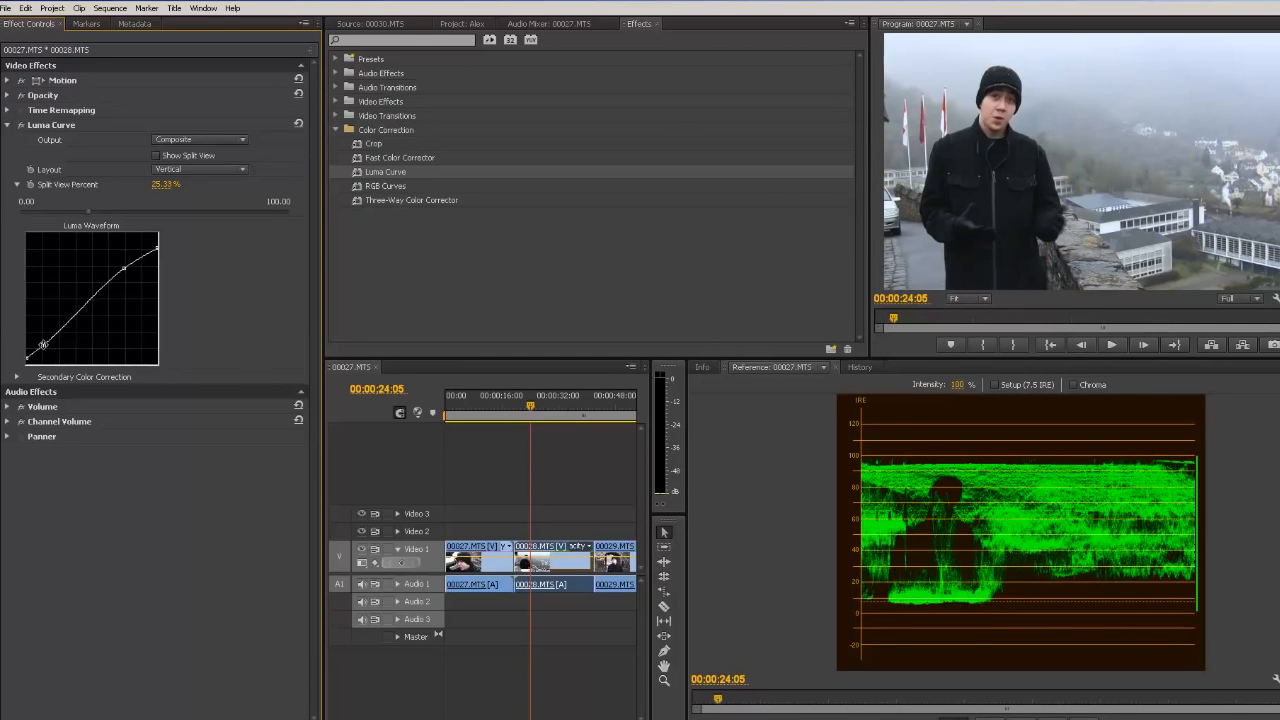
Step: Toggle split view repeatedly to compare the corrected and original image
left_click(156, 156)
left_click(157, 158)
left_click(157, 158)
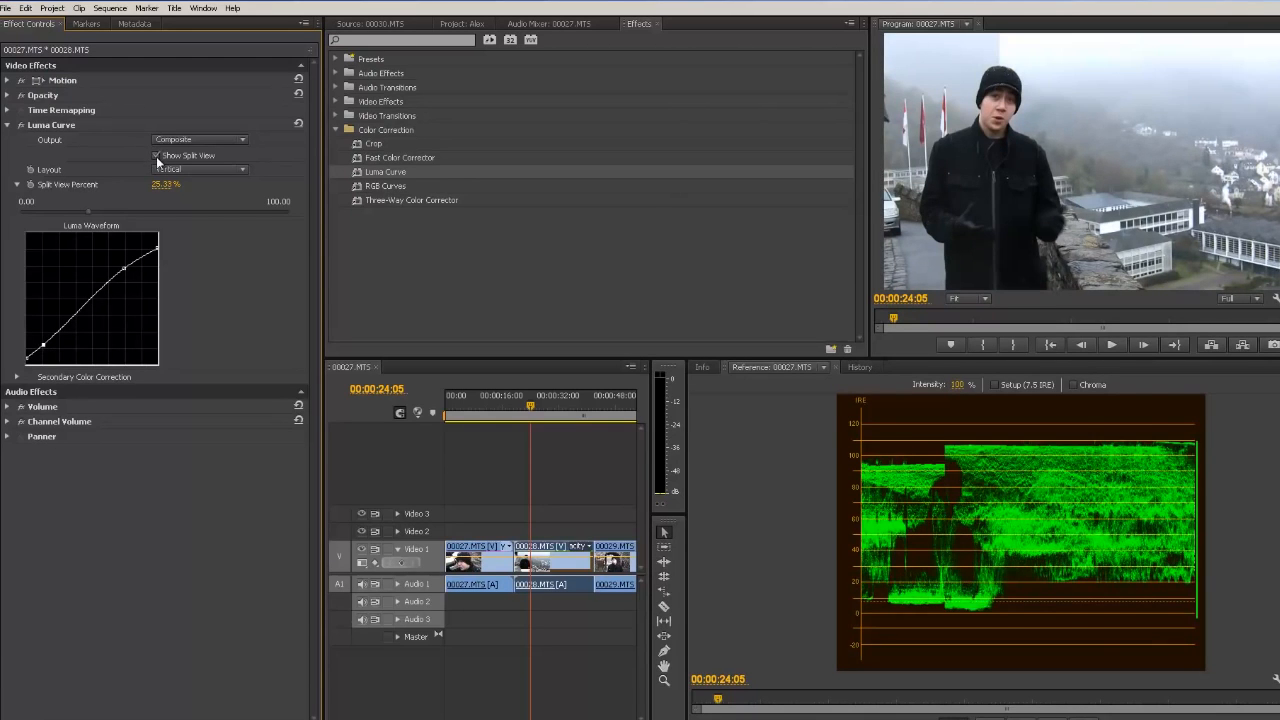
left_click(157, 158)
left_click(157, 158)
left_click(157, 158)
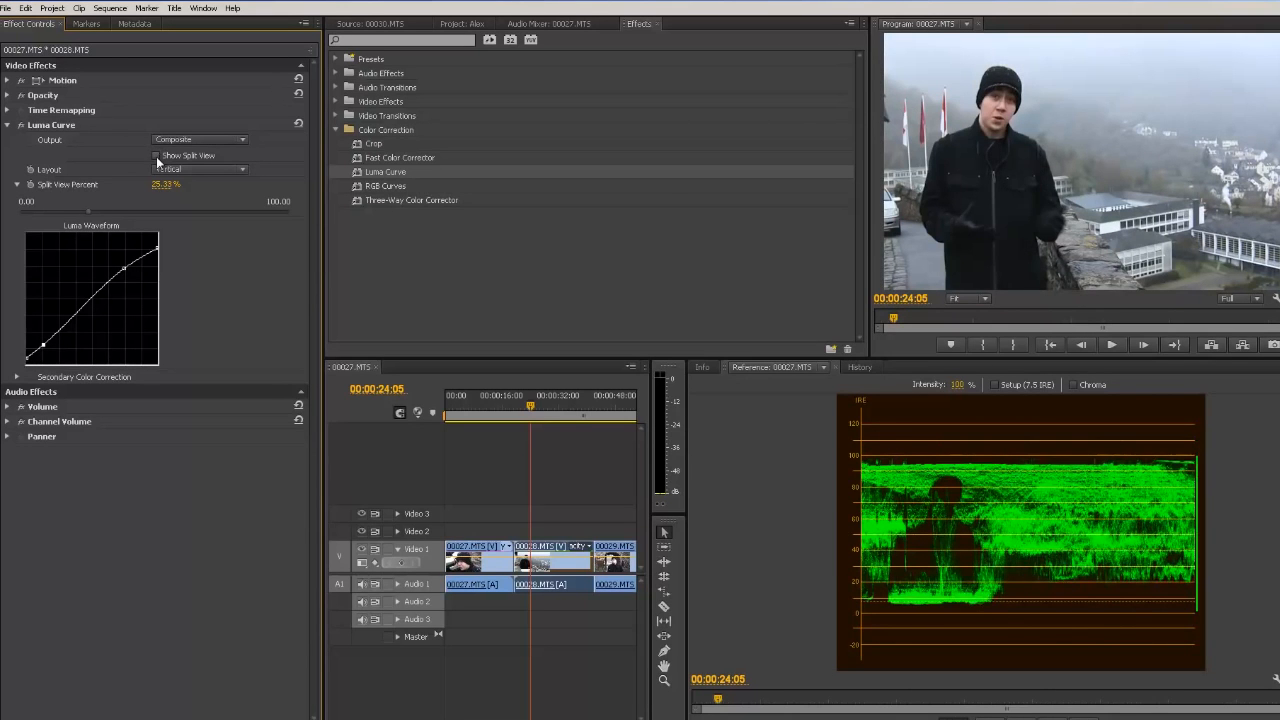
left_click(157, 158)
left_click(157, 158)
Step: Switch the reference monitor to the Vectorscope display
left_click(1274, 367)
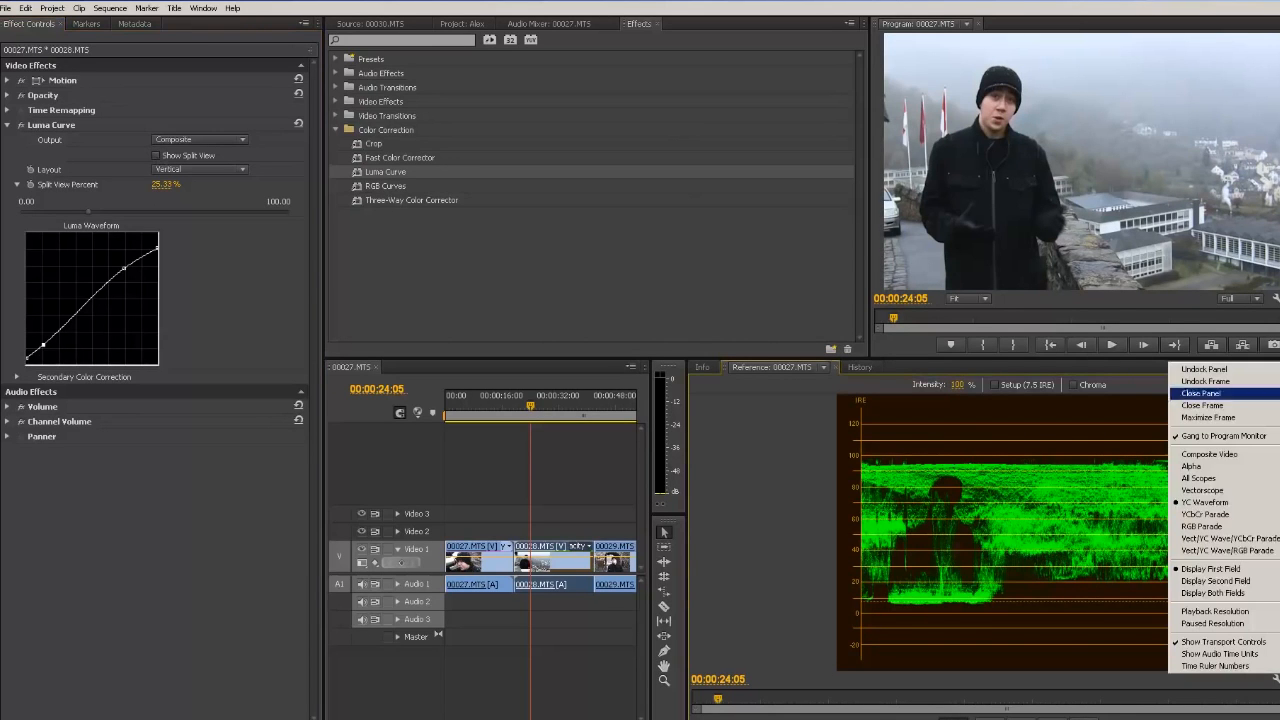
left_click(1244, 494)
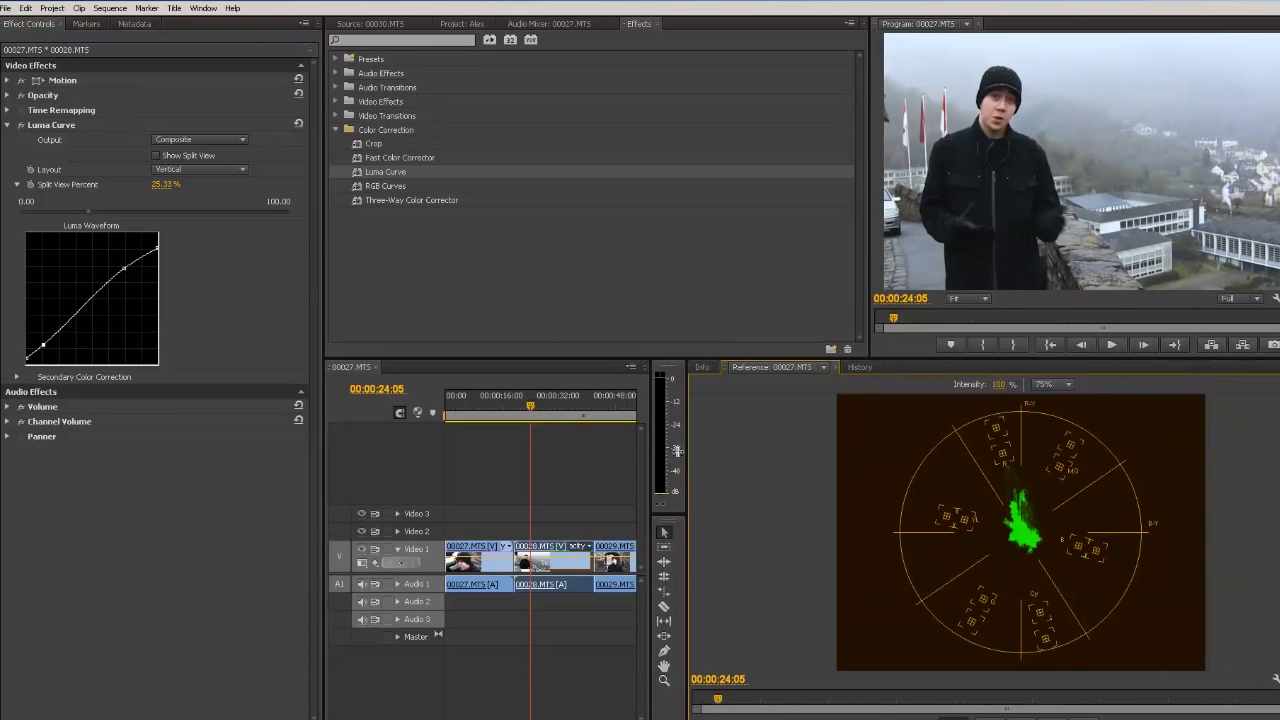
Step: Apply the Fast Color Corrector effect to the middle clip
left_click(22, 127)
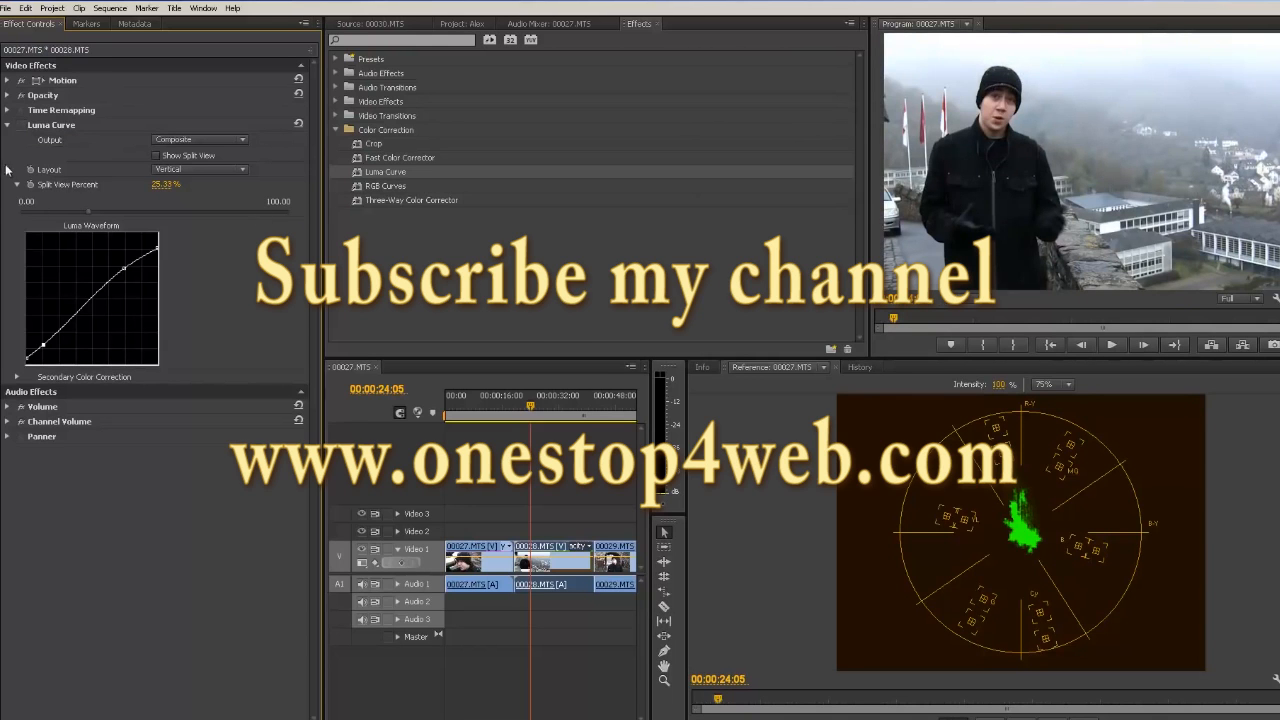
left_click(362, 187)
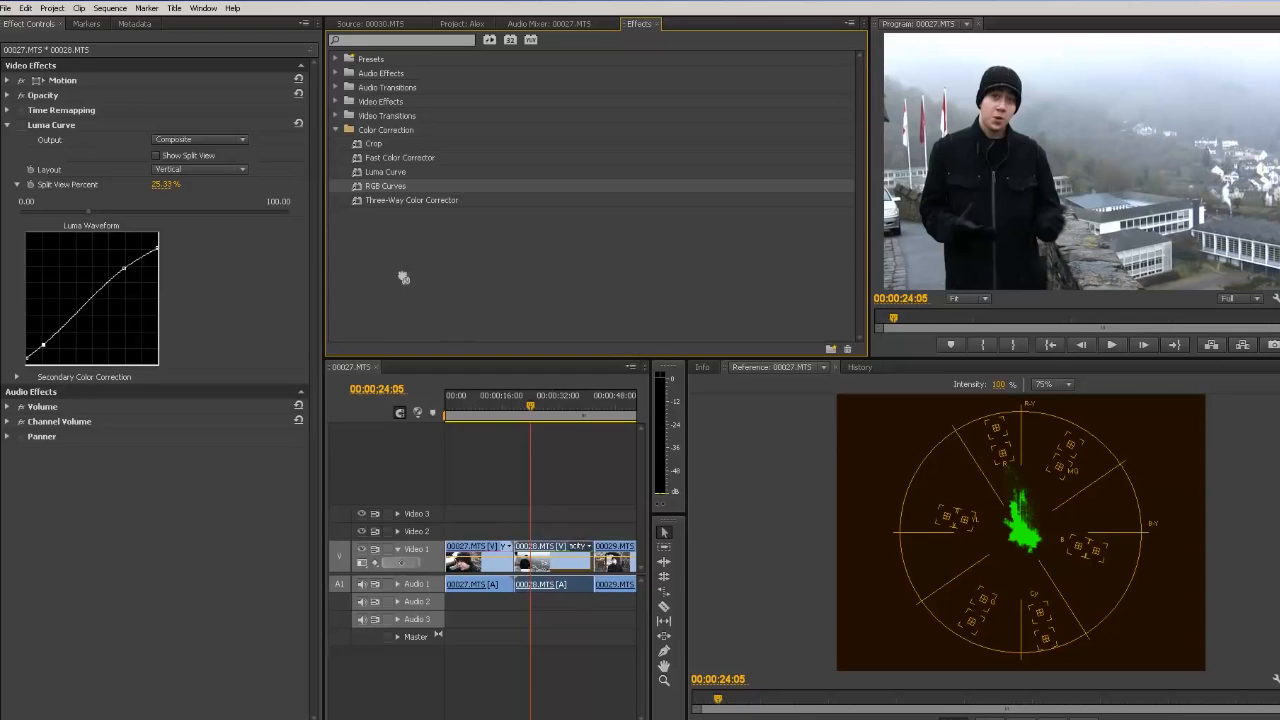
left_click(361, 161)
left_click_drag(361, 163, 558, 563)
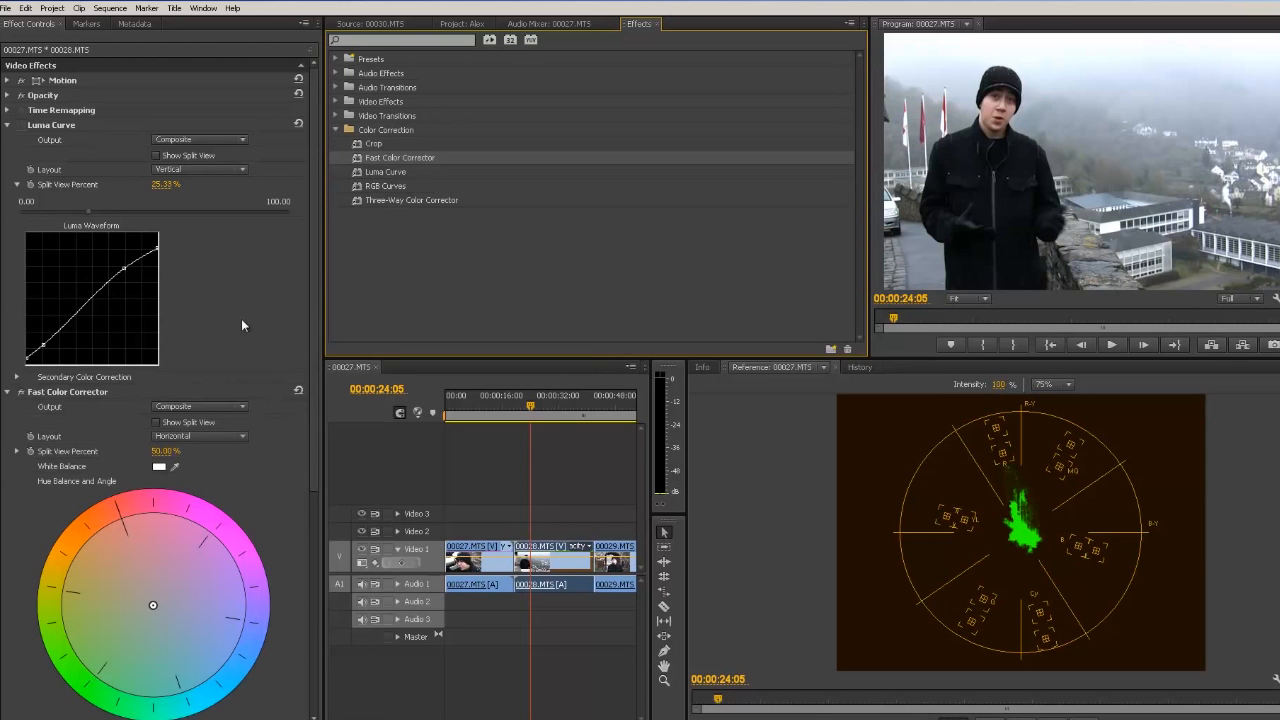
left_click_drag(313, 303, 308, 451)
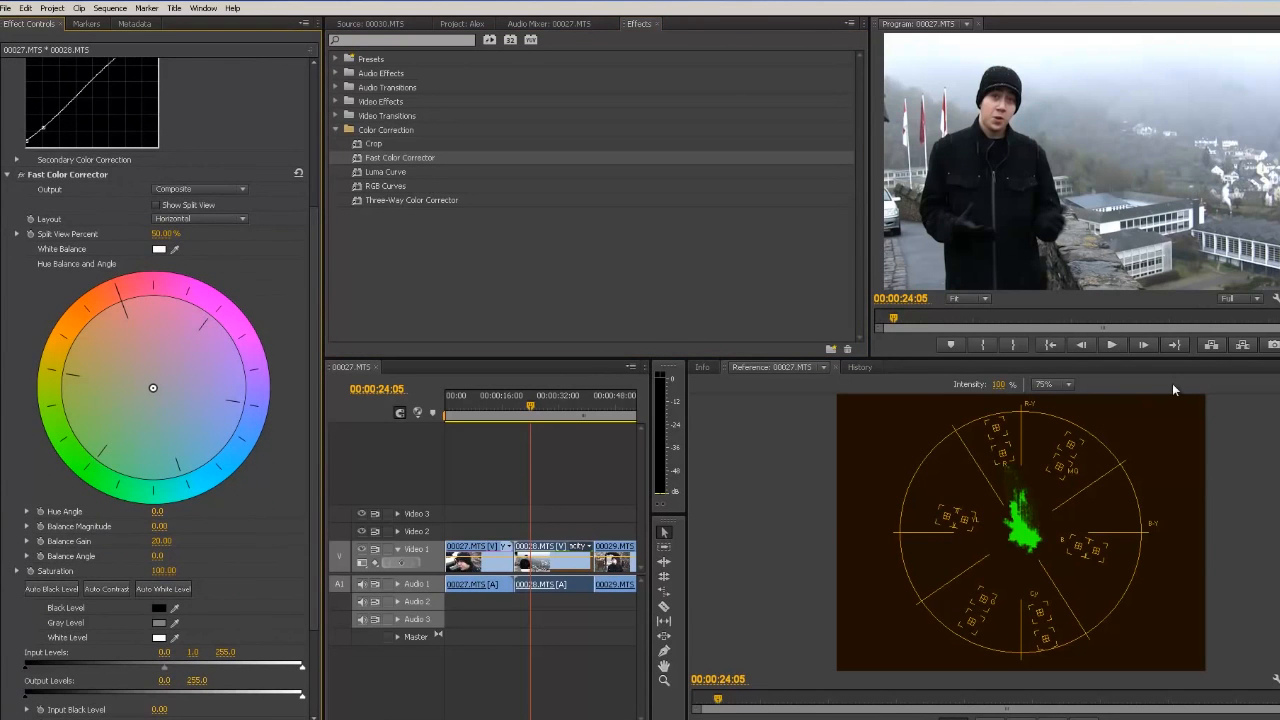
Step: Switch the reference monitor to the RGB Parade display
left_click(1277, 367)
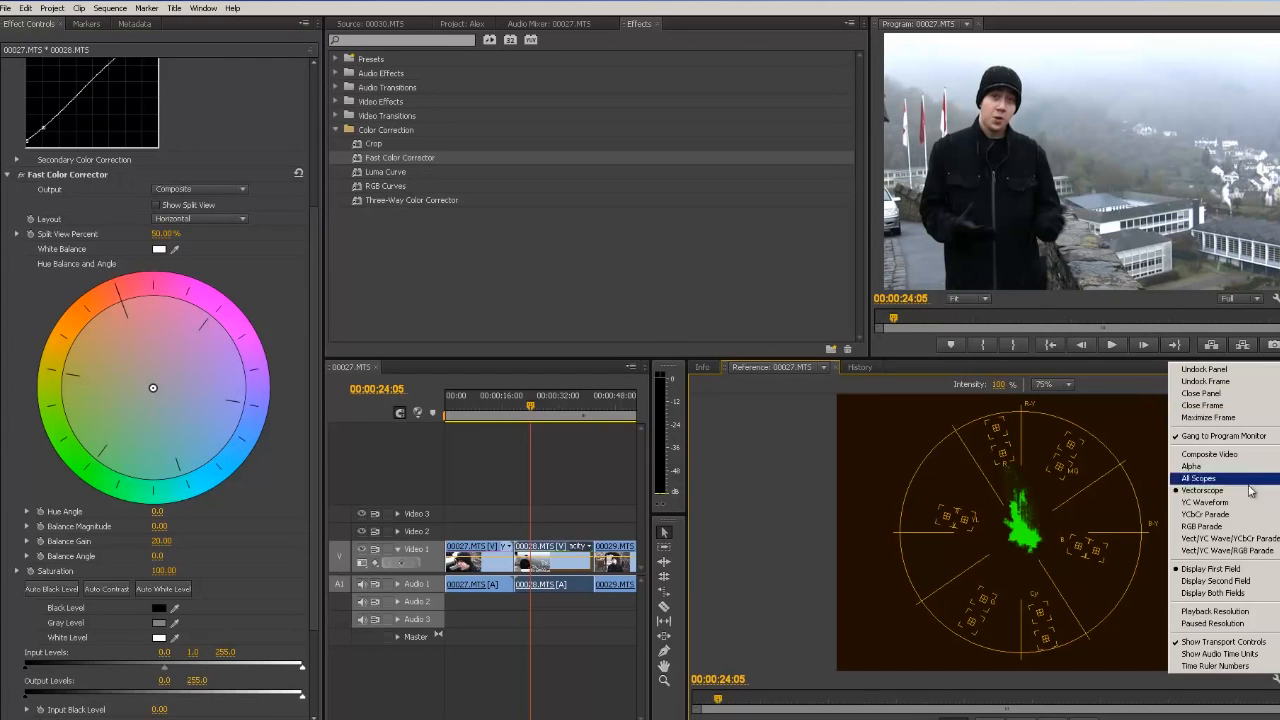
left_click(1205, 526)
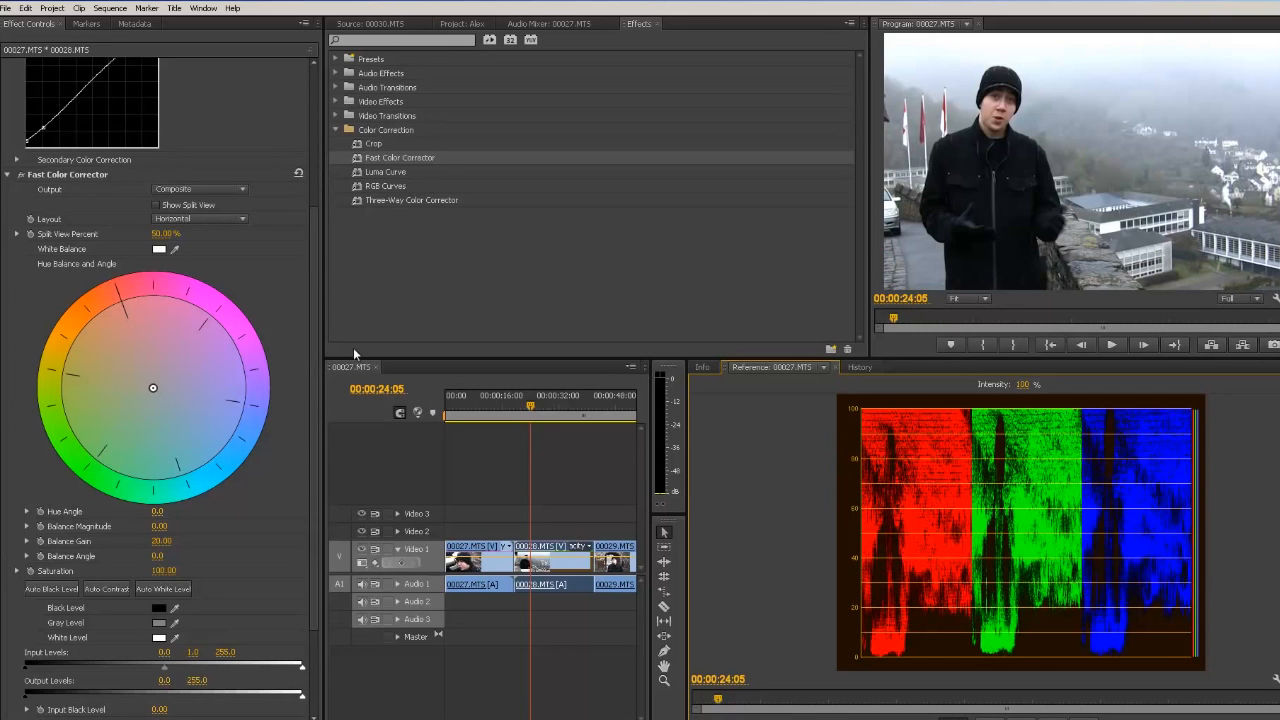
Step: Delete the Fast Color Corrector effect from the clip
mouse_move(312, 507)
left_mouse_down()
mouse_move(314, 538)
mouse_move(309, 490)
left_mouse_up()
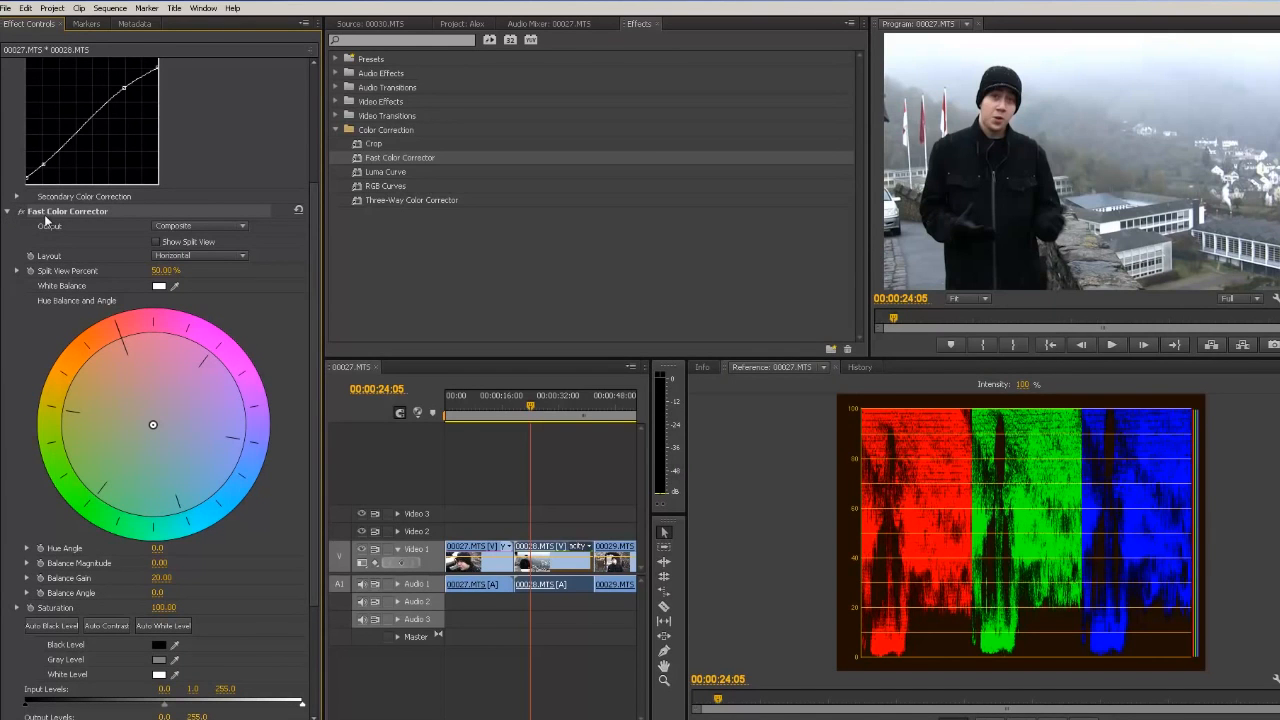
key("minus")
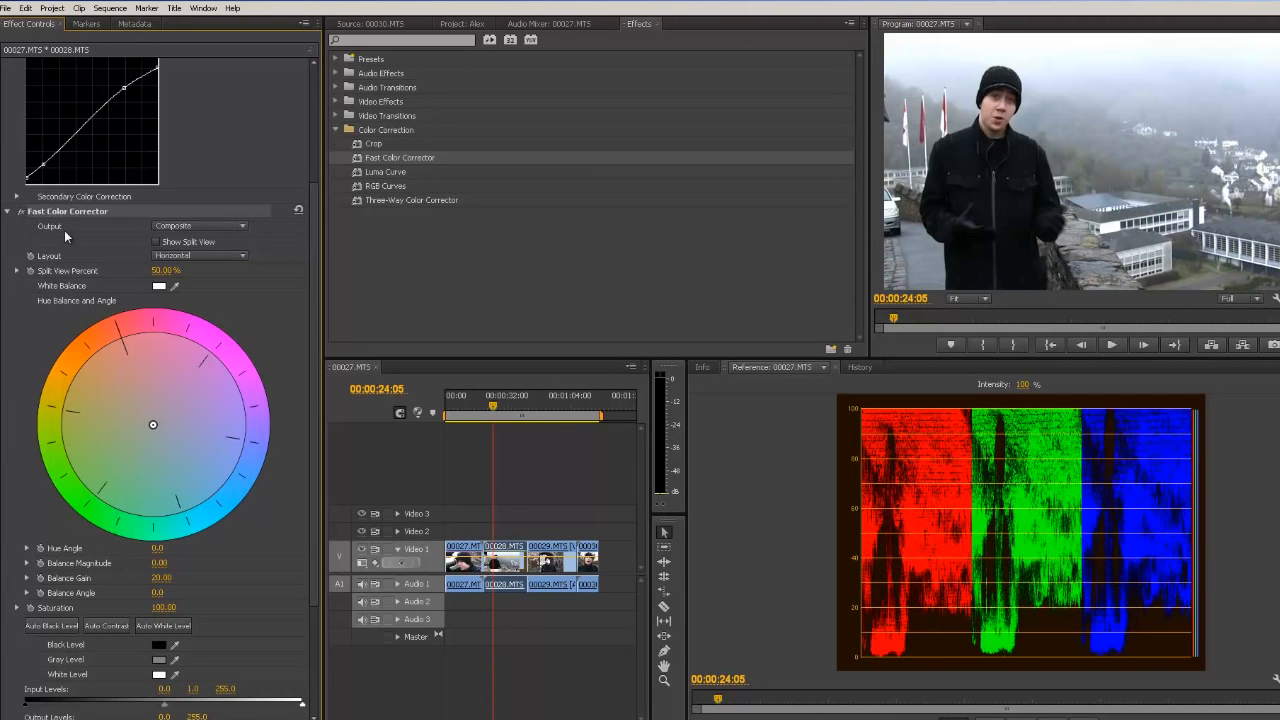
key("Delete")
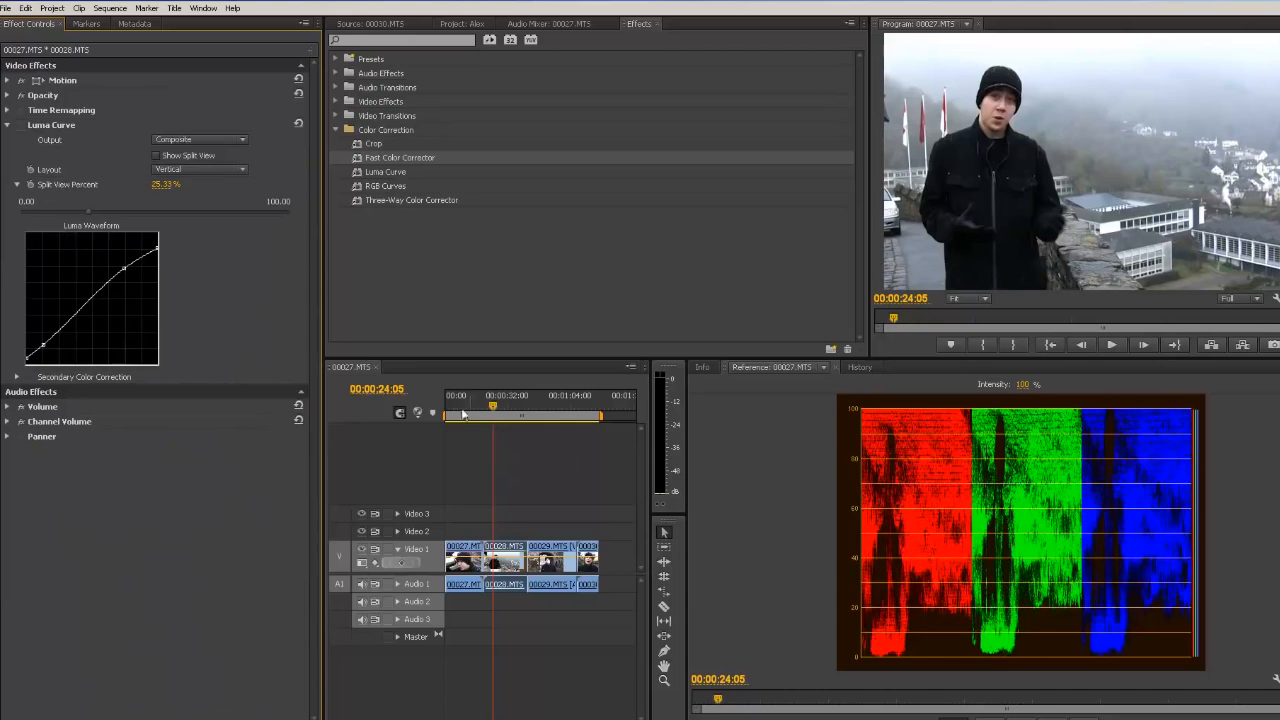
Step: Collapse the Luma Curve controls and apply the Crop effect to the middle clip
left_click(17, 185)
left_click(7, 126)
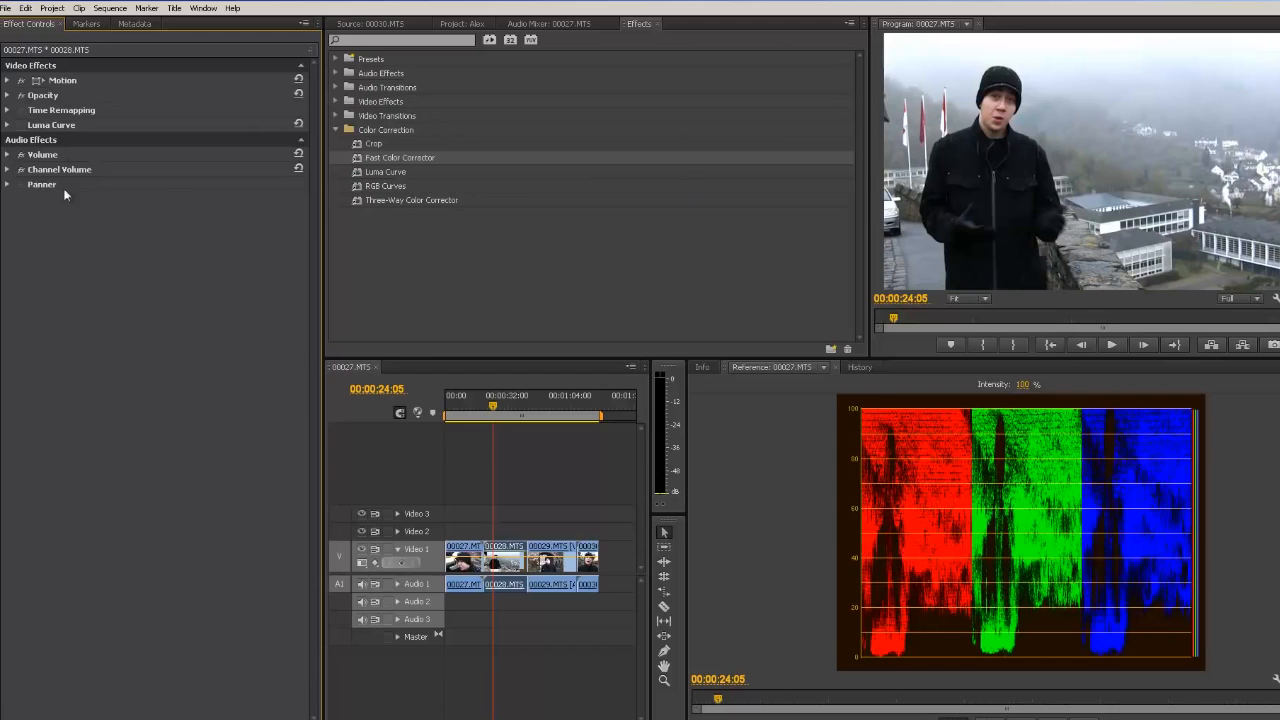
left_click_drag(368, 147, 492, 556)
Step: Crop the frame to a small area, about 19.5% left, 25.3% top, 76.3% right and 66.5% bottom
left_click(52, 140)
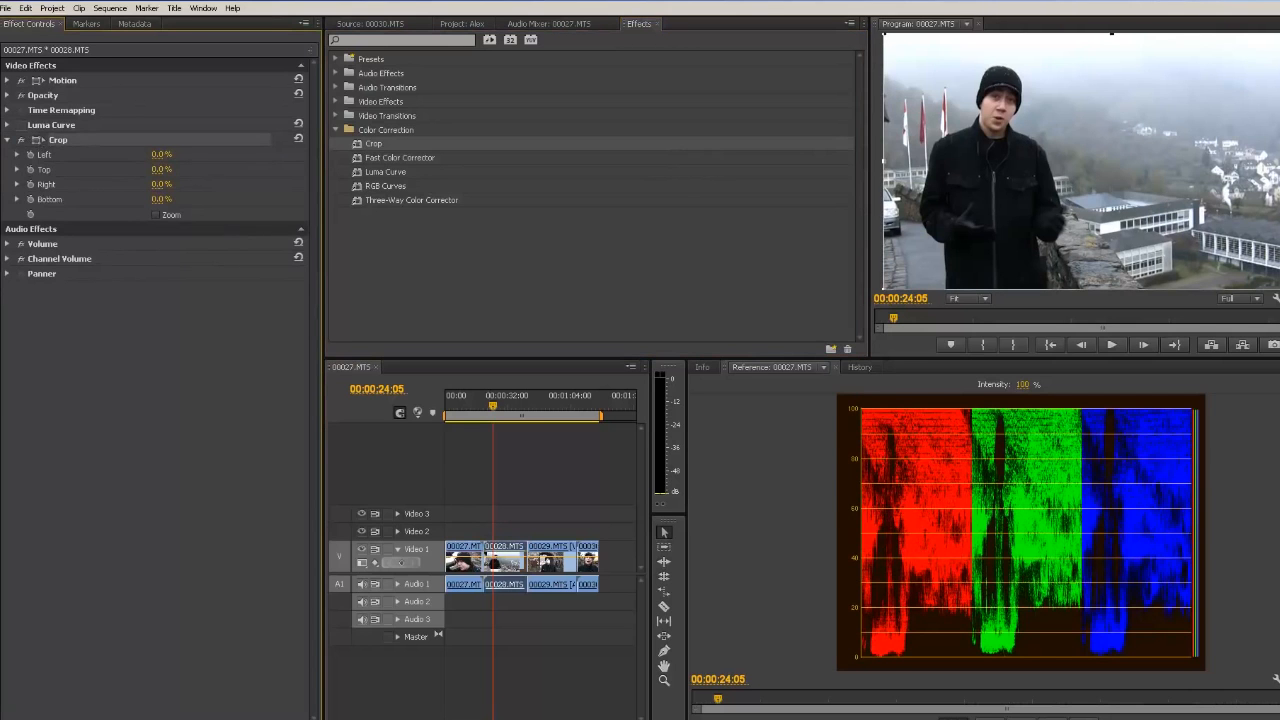
left_click_drag(1278, 34, 993, 121)
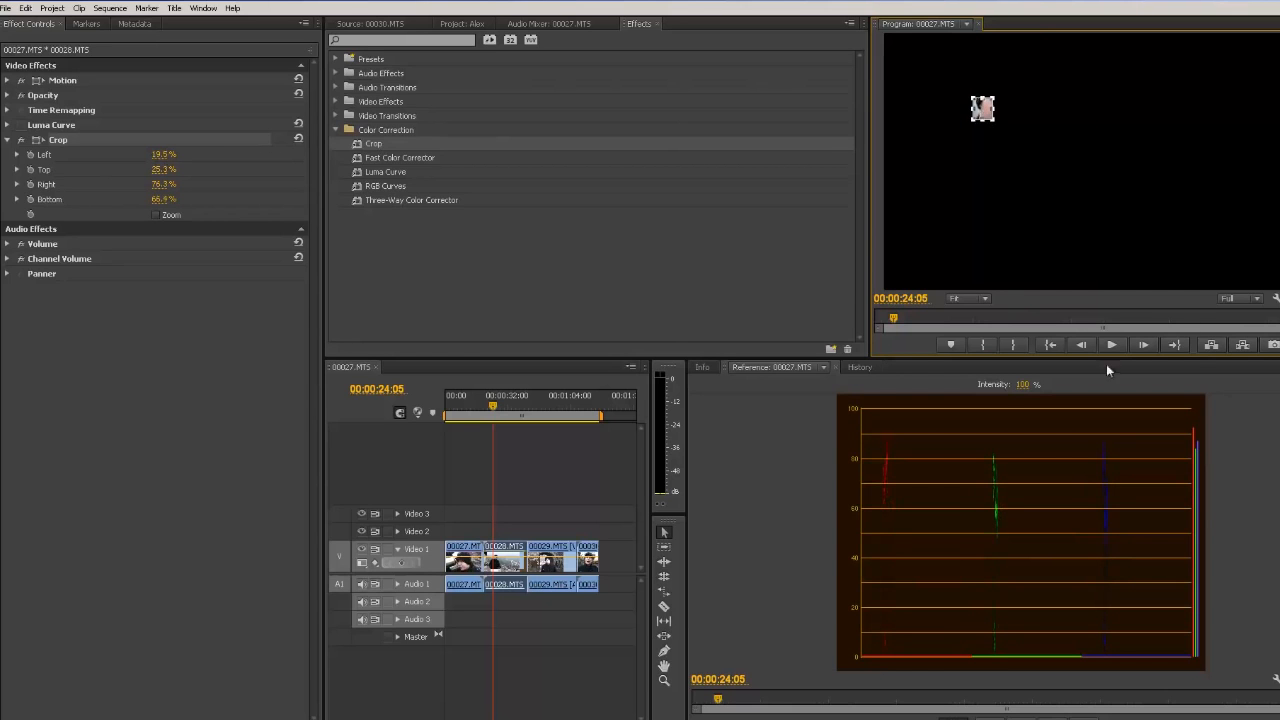
Step: Refine the crop at 100% monitor zoom to about 21.8% left, 27.8% top and 68.2% bottom
left_click(972, 298)
left_click(960, 381)
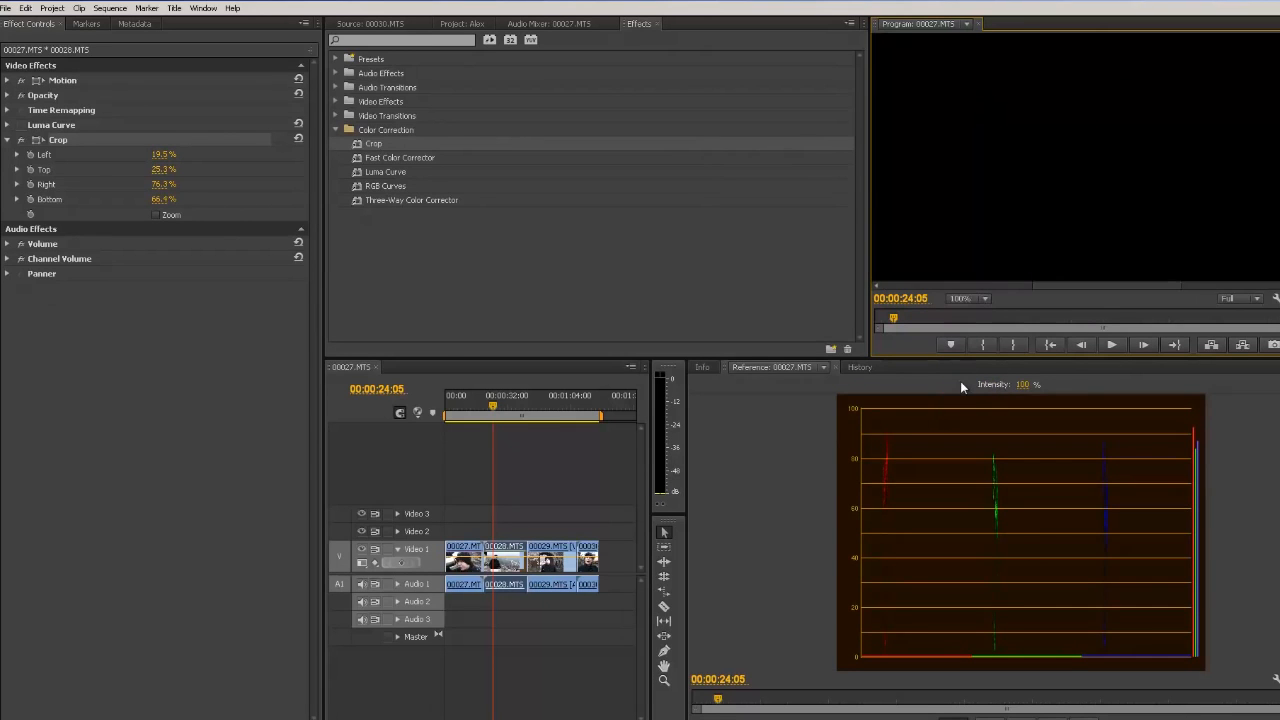
left_click_drag(1093, 284, 1005, 290)
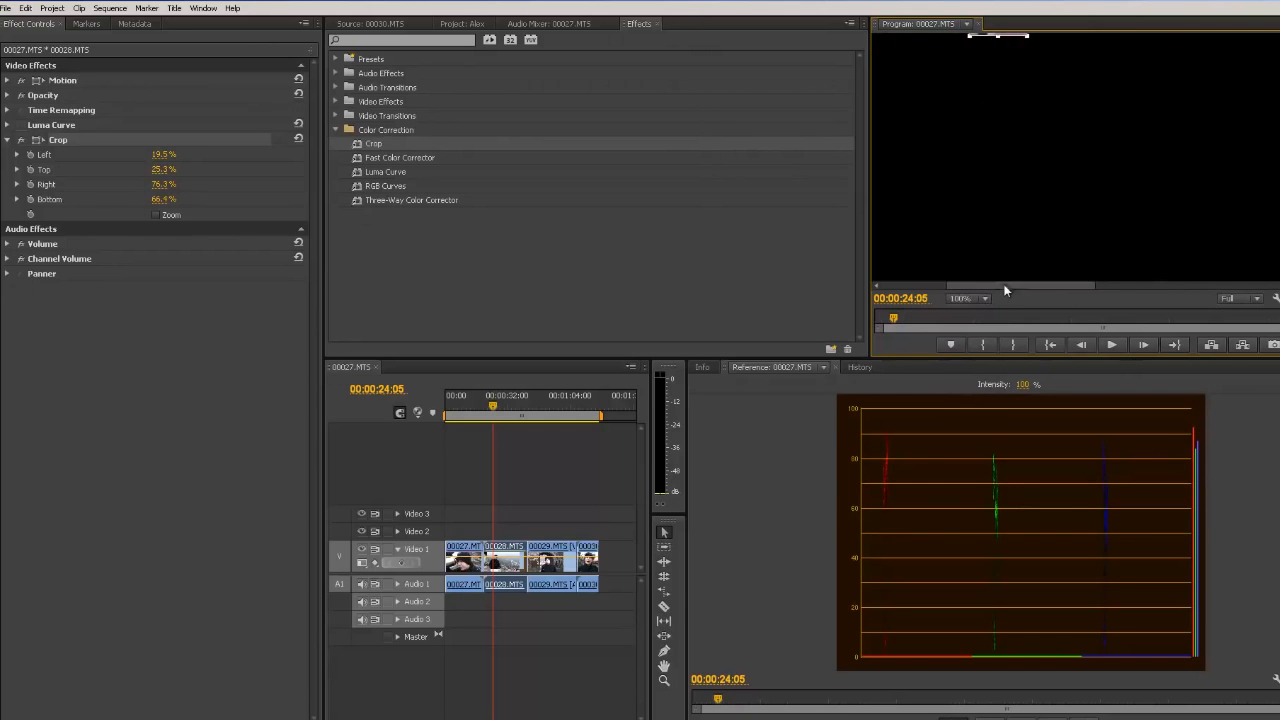
left_click_drag(998, 36, 1029, 166)
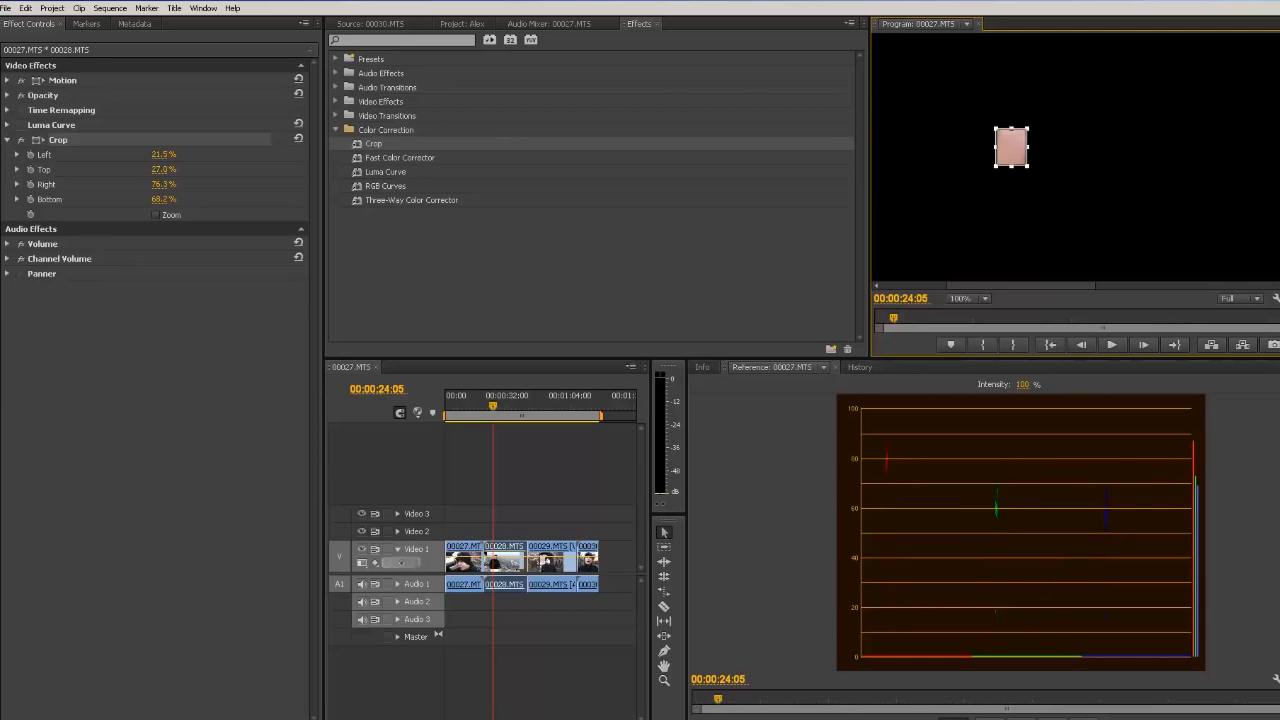
Step: Switch the reference monitor to the Vectorscope display
left_click(1275, 679)
left_click(1249, 490)
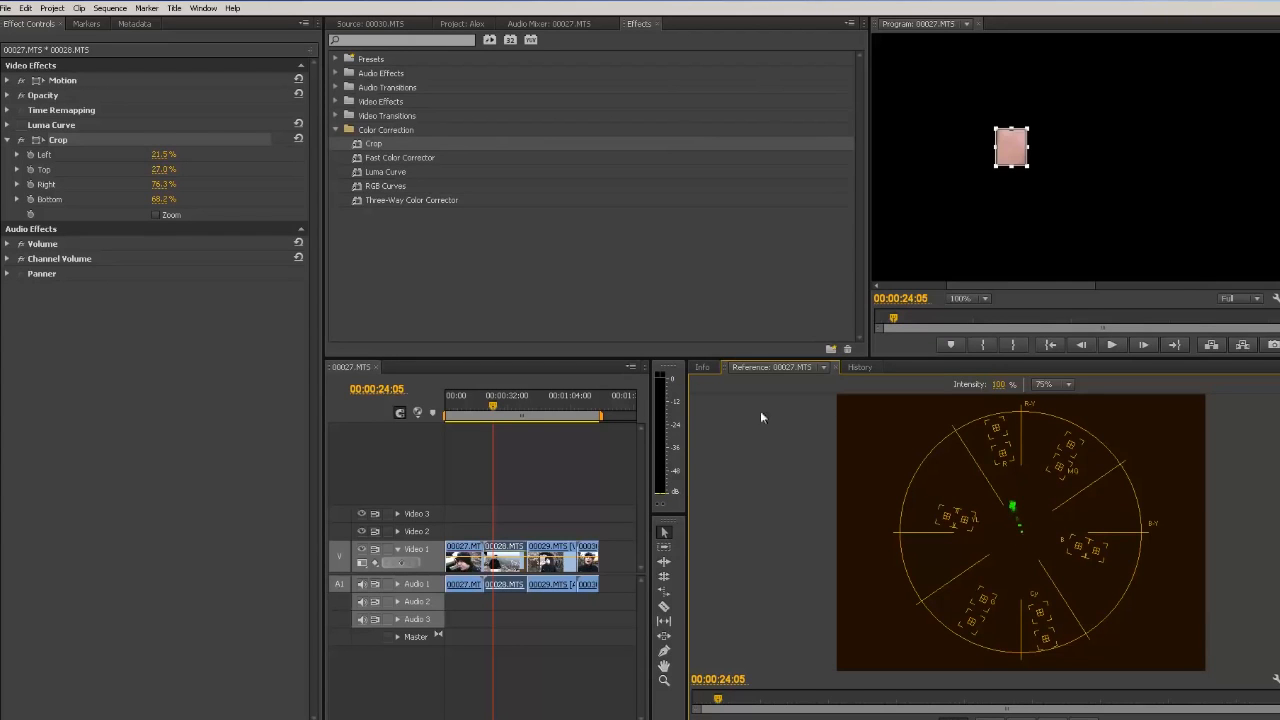
left_click(146, 365)
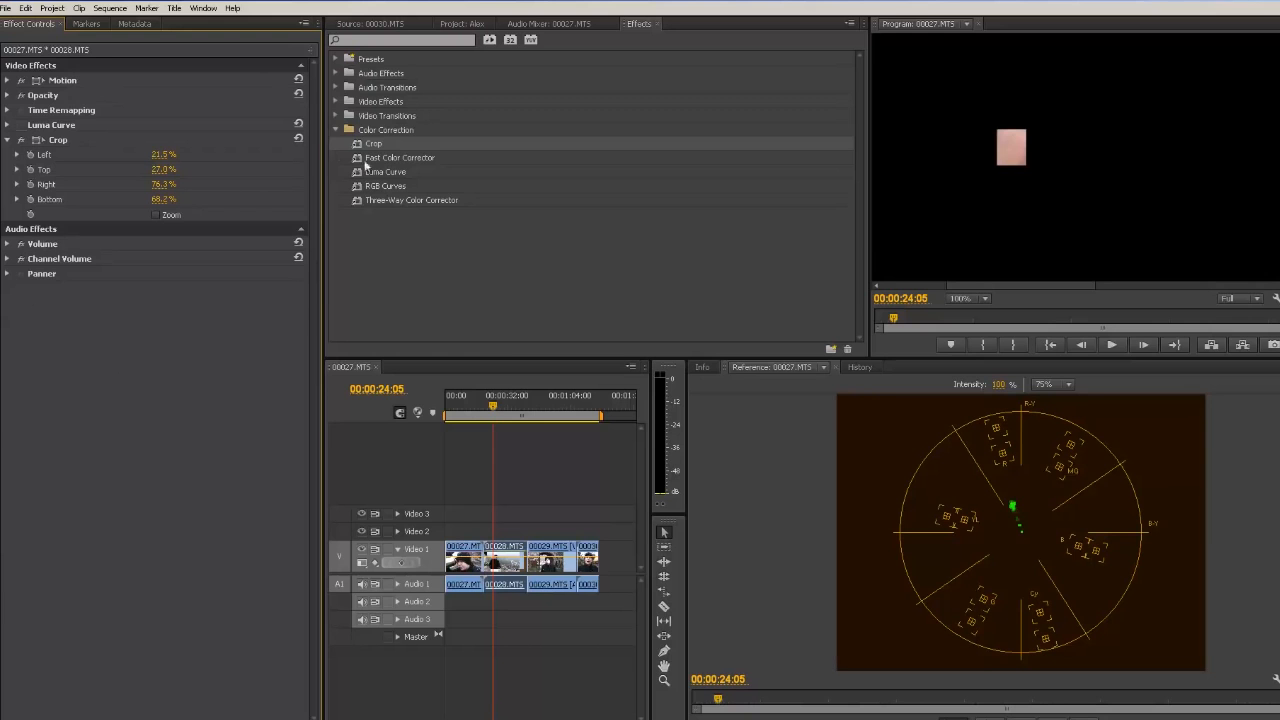
Step: Apply the Three-Way Color Corrector to the clip, enable Master and nudge the midtones wheel slightly
left_click_drag(397, 199, 499, 551)
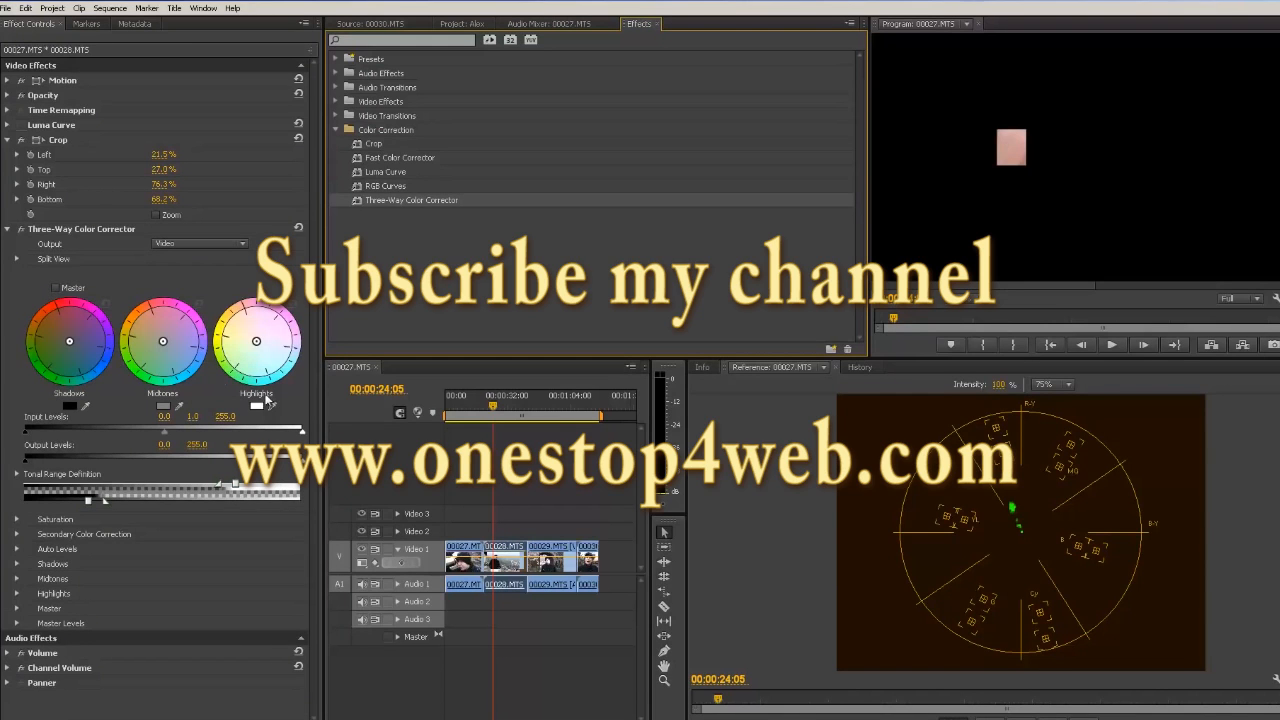
left_click(55, 289)
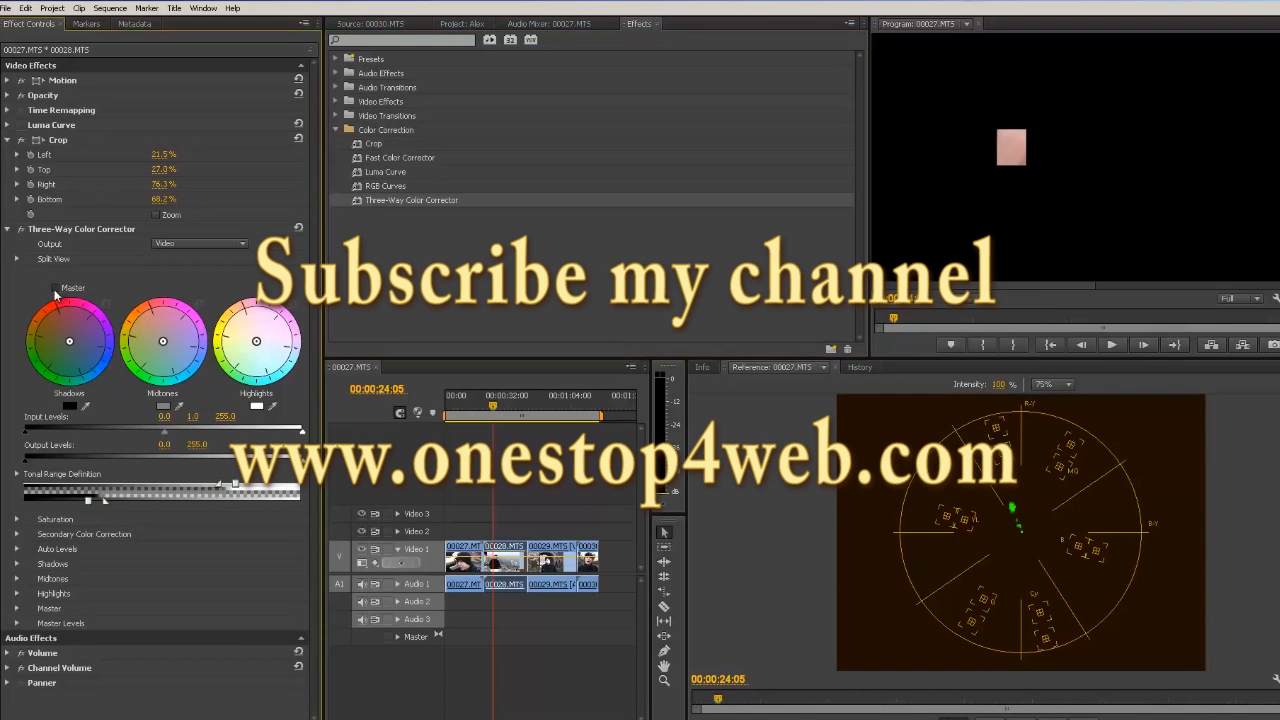
left_click(164, 345)
left_click_drag(164, 345, 162, 356)
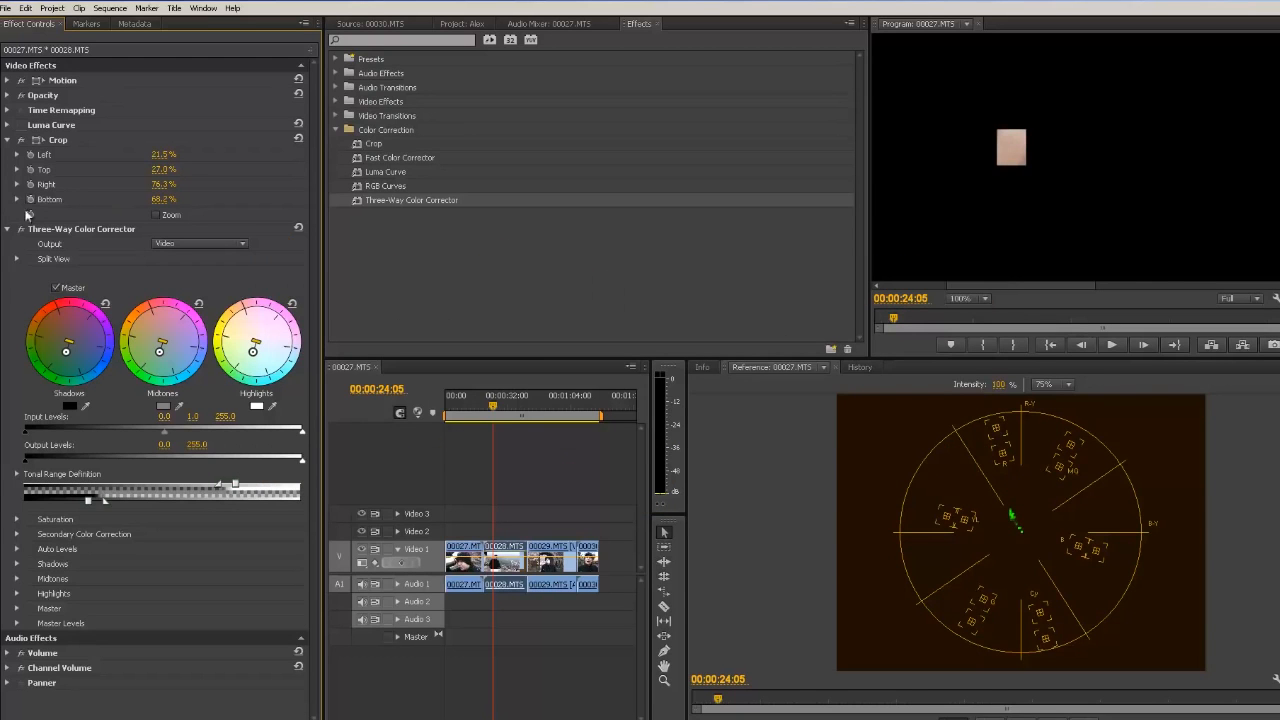
Step: Turn off the Crop effect to see the full frame and set the reference monitor to RGB Parade
left_click(21, 141)
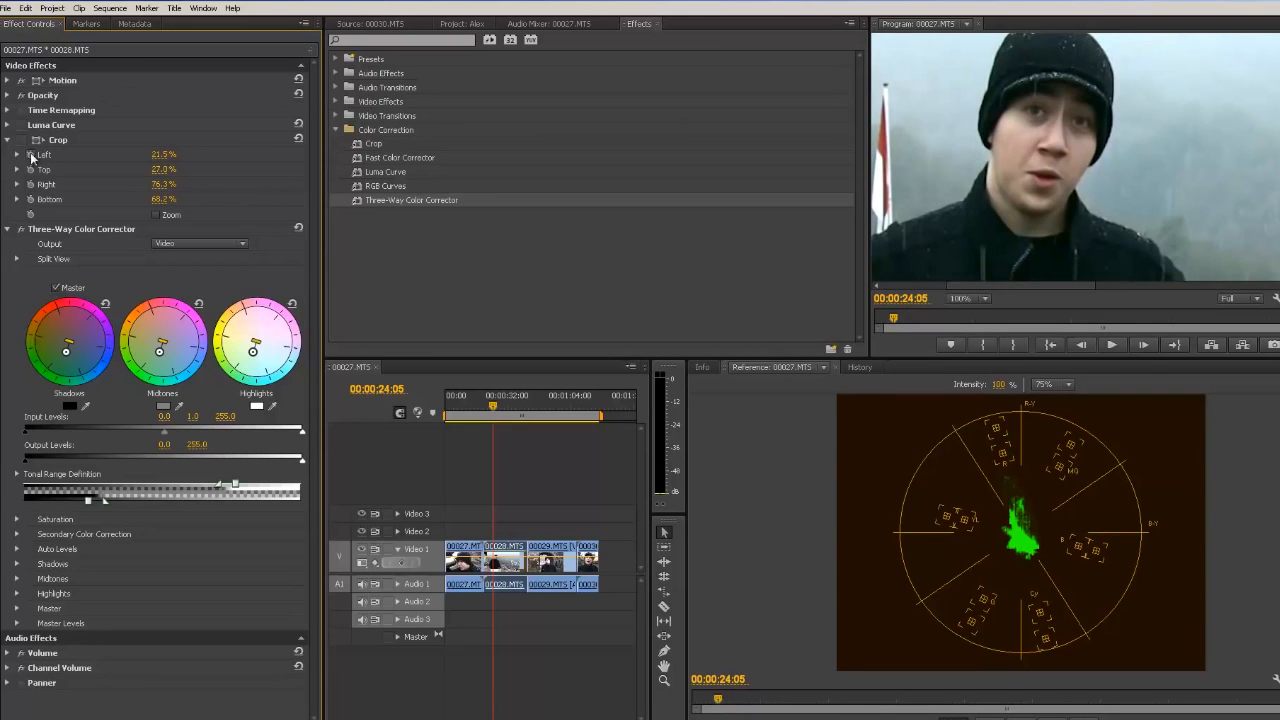
left_click(22, 231)
left_click(1273, 367)
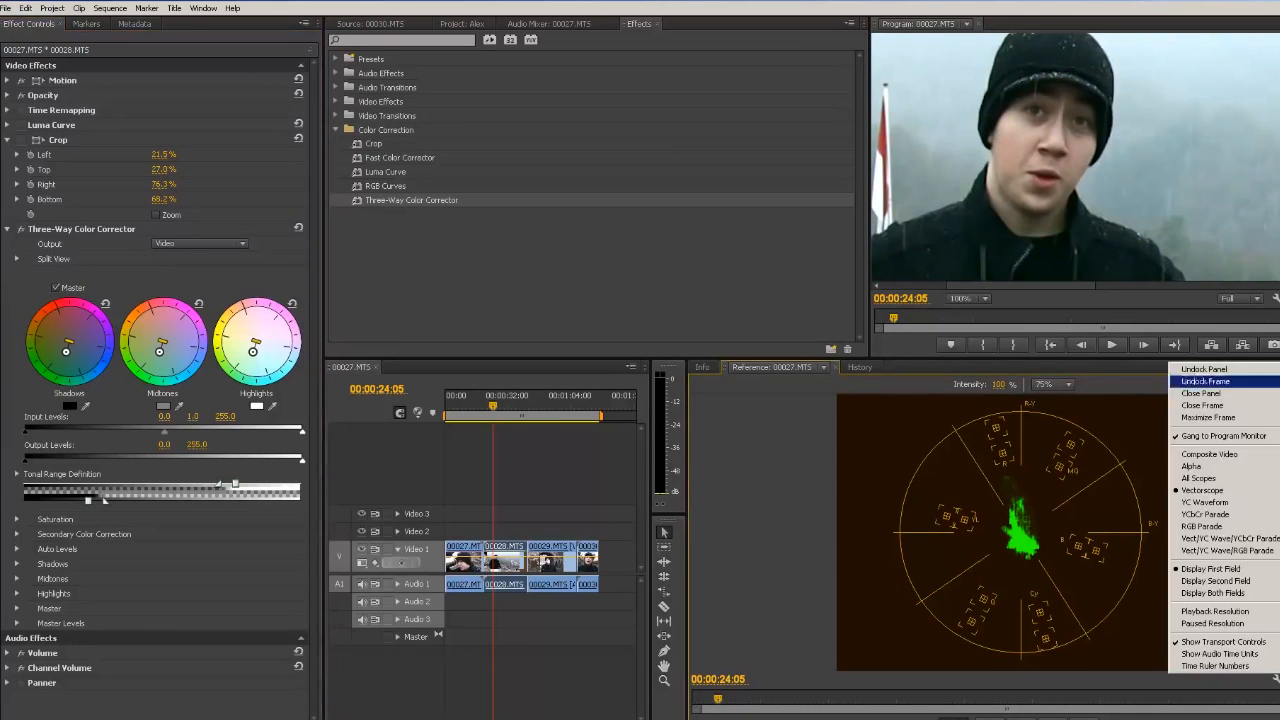
left_click(1238, 526)
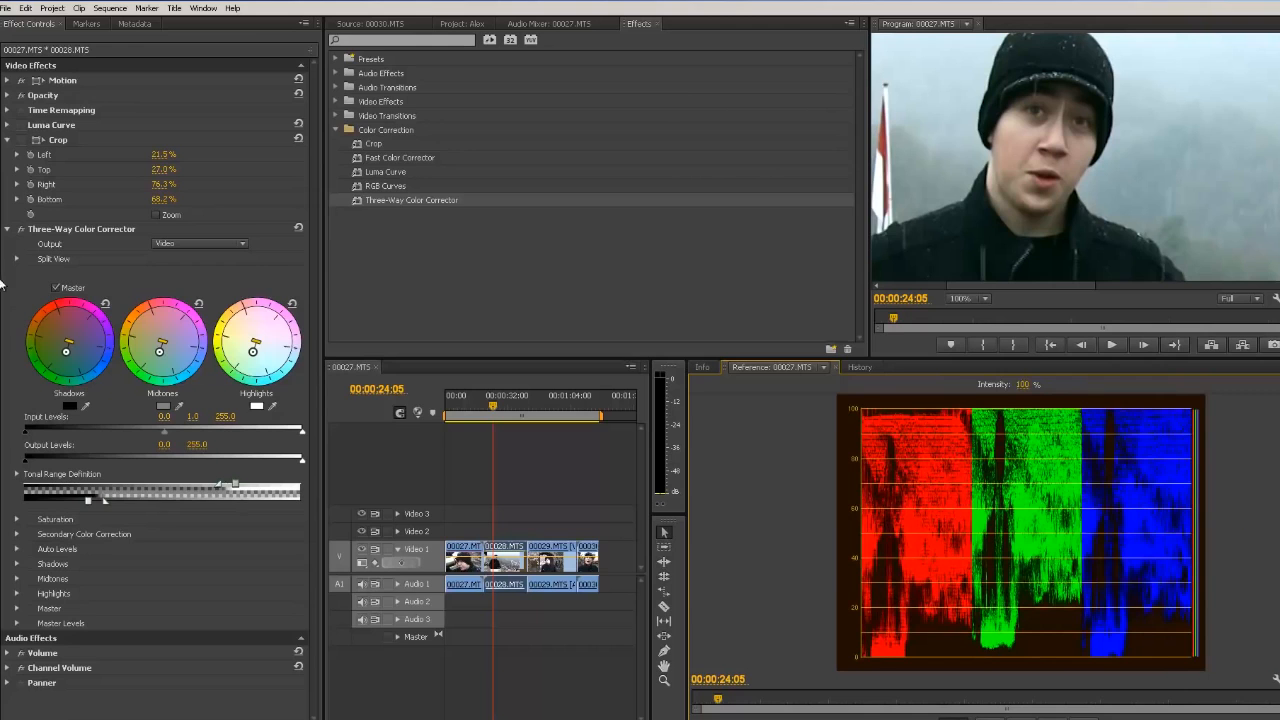
Step: Apply RGB Curves to the clip and lower the top points of the Green and Blue curves slightly
left_click(8, 229)
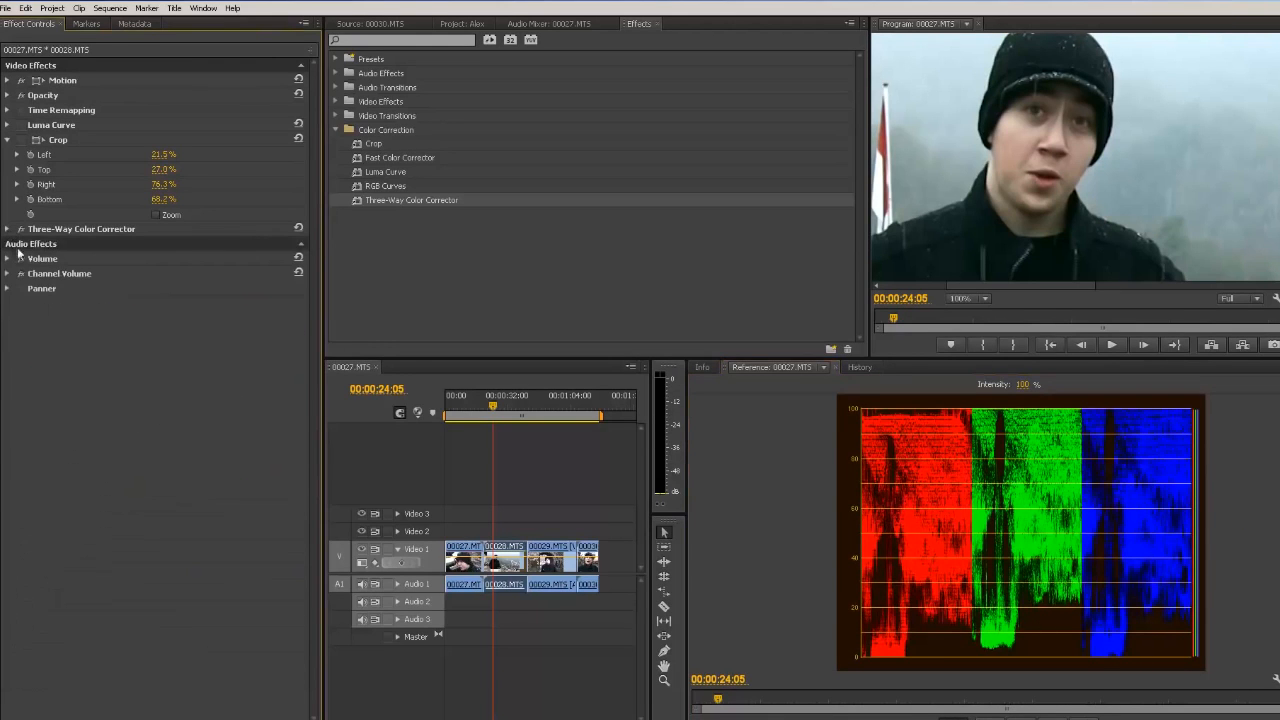
left_click_drag(370, 186, 505, 556)
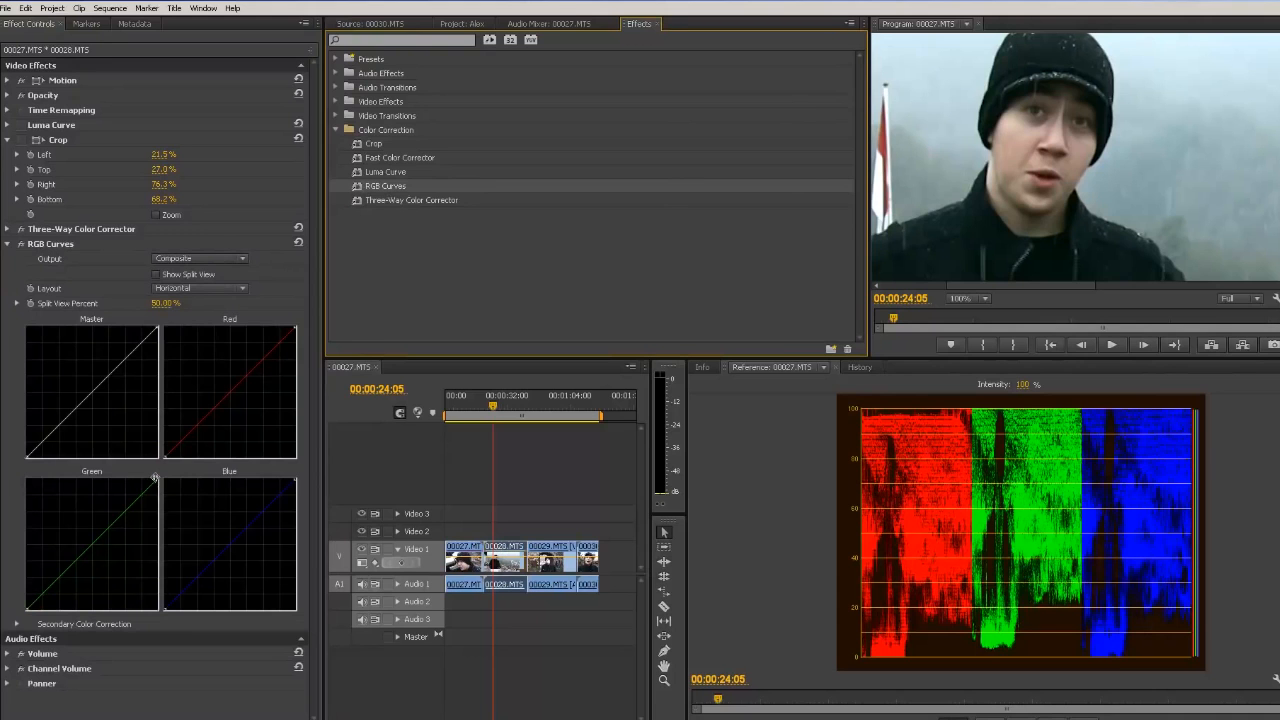
left_click_drag(154, 478, 154, 496)
left_click_drag(154, 493, 154, 491)
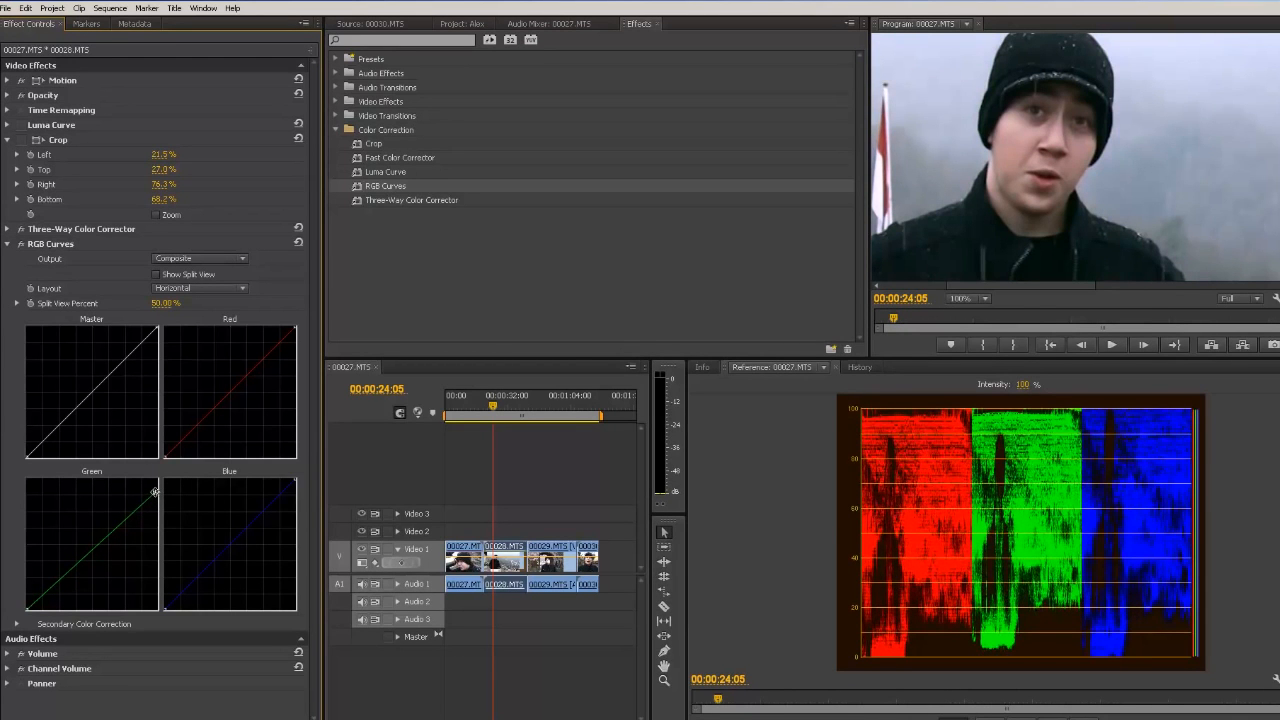
left_click_drag(154, 491, 155, 494)
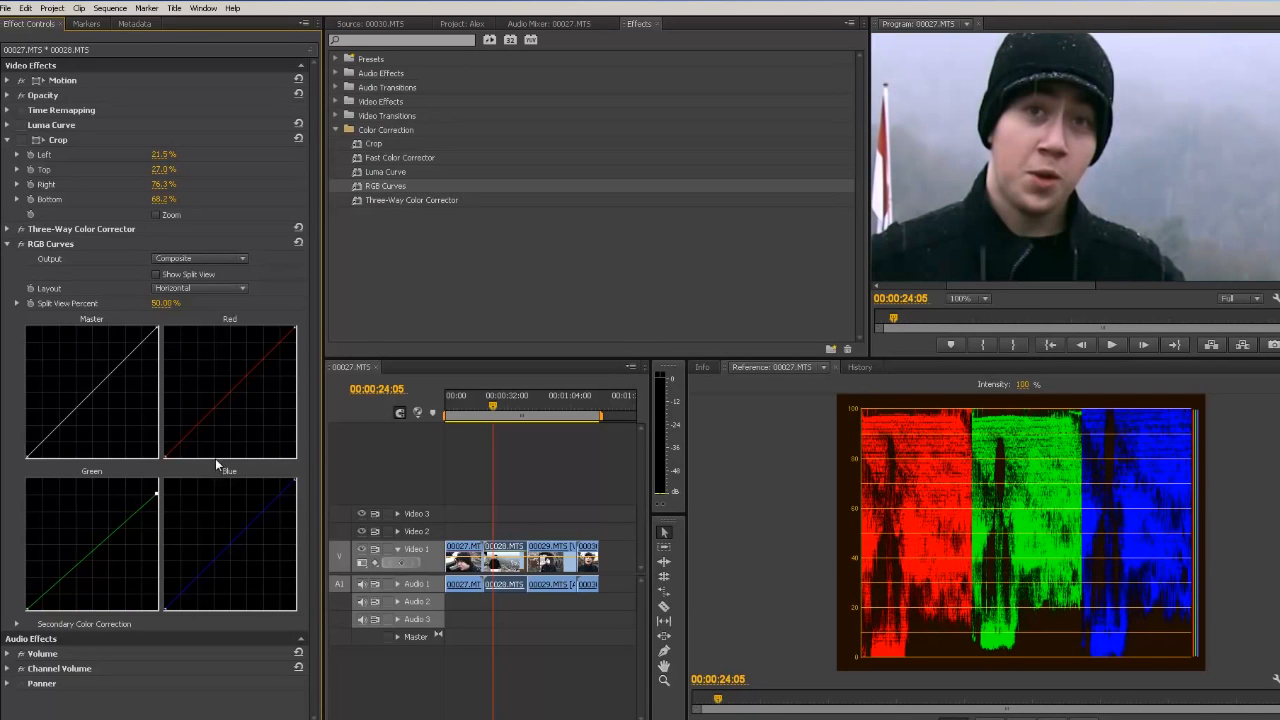
left_click_drag(297, 482, 297, 498)
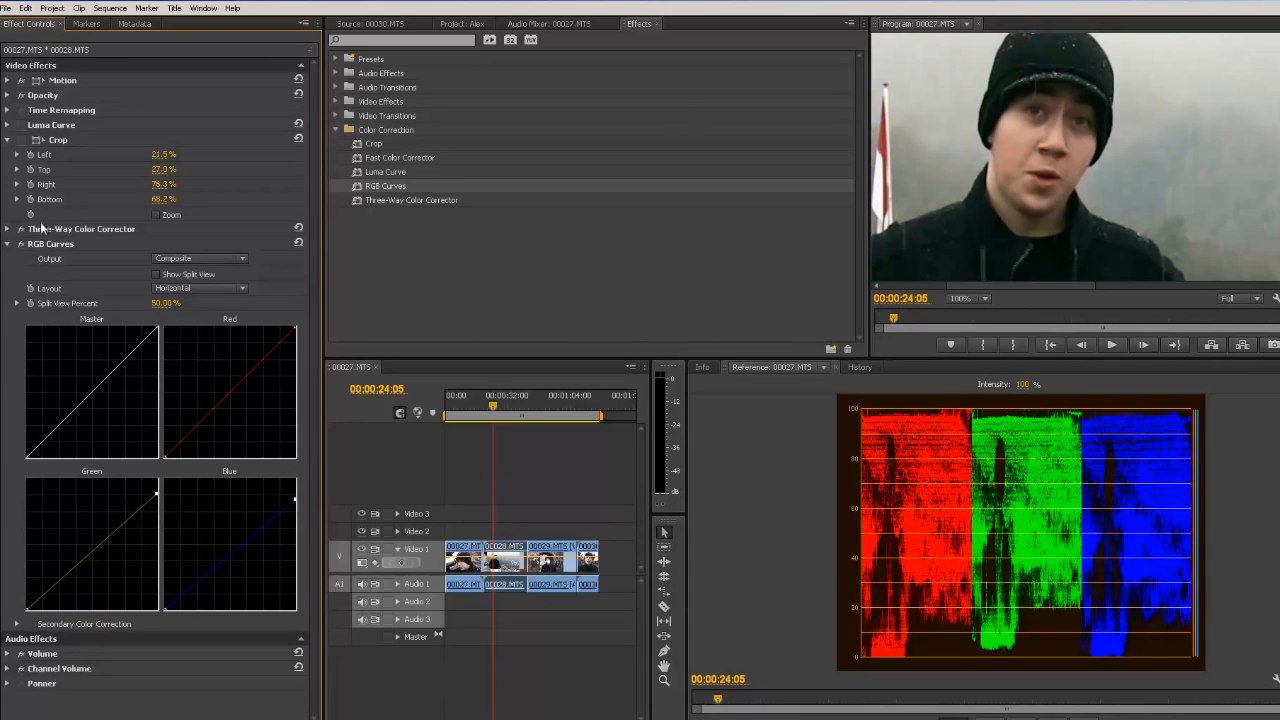
Step: Toggle the RGB Curves effect on and off repeatedly to compare the correction
left_click(21, 249)
left_click(21, 249)
left_click(21, 249)
left_click(21, 249)
left_click(21, 249)
left_click(21, 249)
left_click(21, 249)
left_click(21, 249)
left_click(21, 248)
left_click(21, 248)
left_click(22, 247)
left_click(22, 247)
left_click(21, 248)
left_click(21, 248)
left_click(21, 247)
left_click(22, 247)
left_click(22, 247)
left_click(22, 247)
left_click(22, 247)
left_click(22, 247)
left_click(22, 247)
left_click(22, 247)
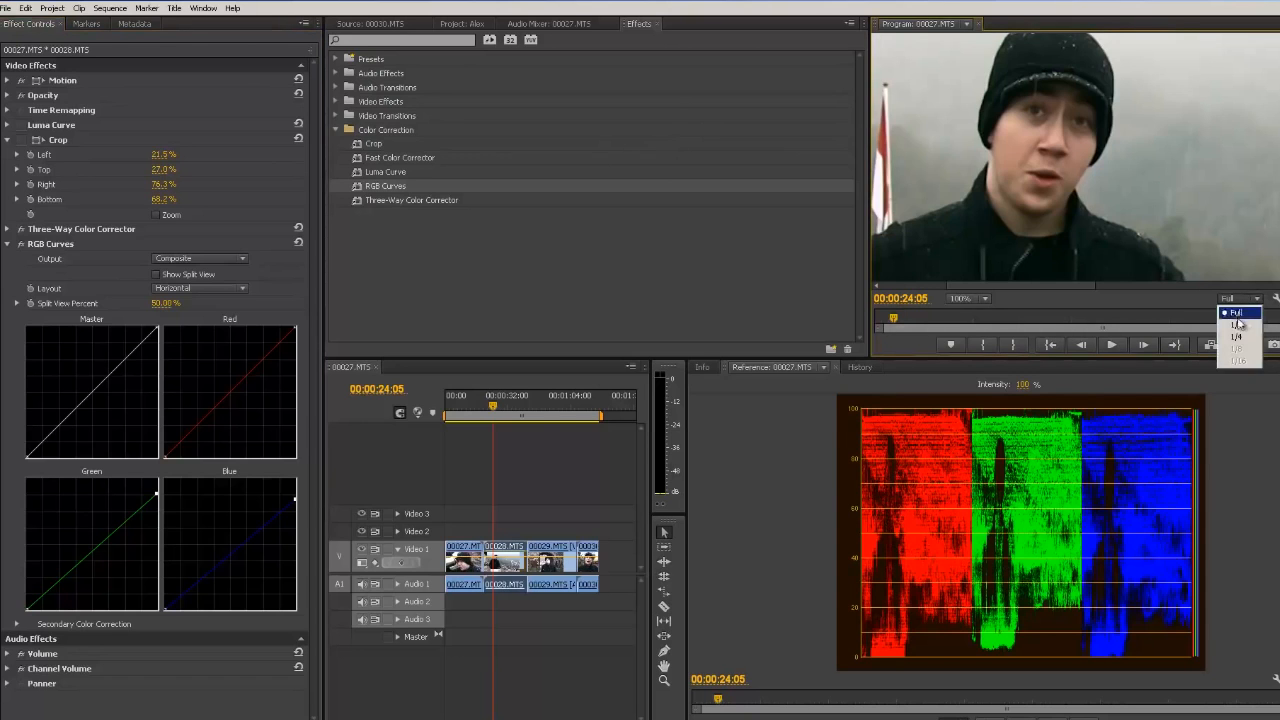
Step: Set the program monitor zoom to Fit and collapse the Crop controls
left_click(976, 300)
left_click(963, 313)
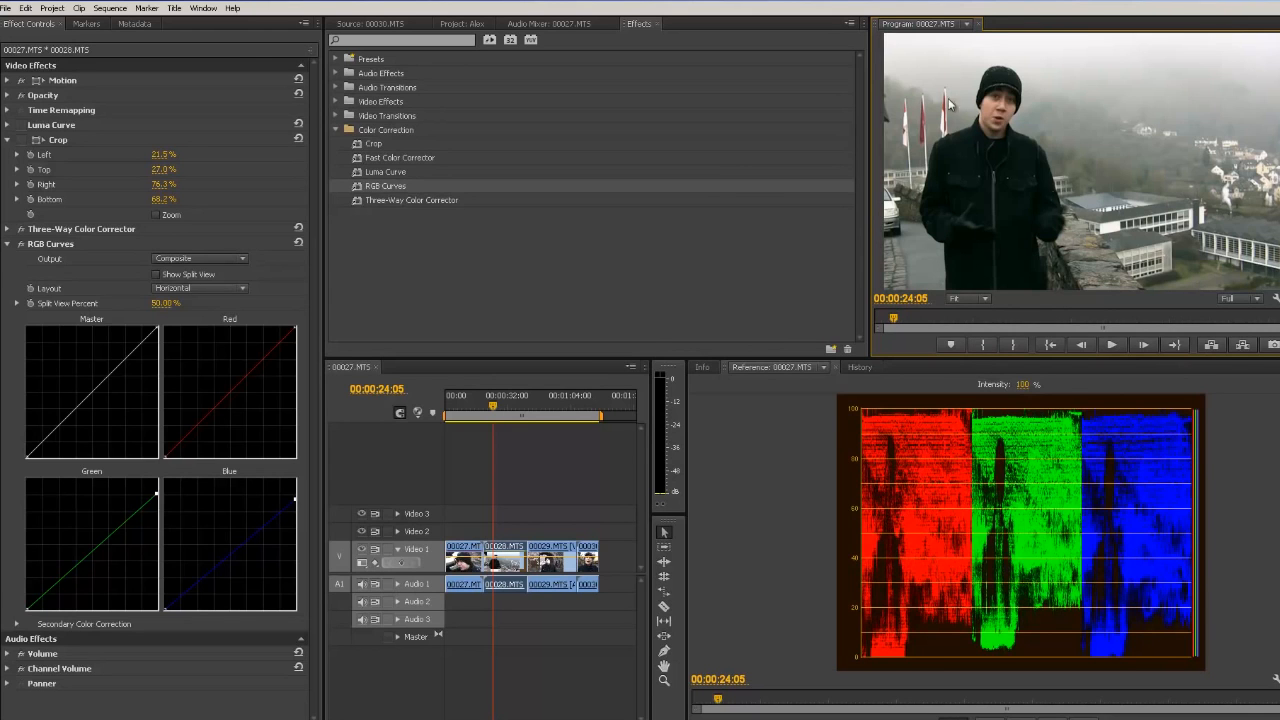
left_click(5, 143)
left_click(7, 140)
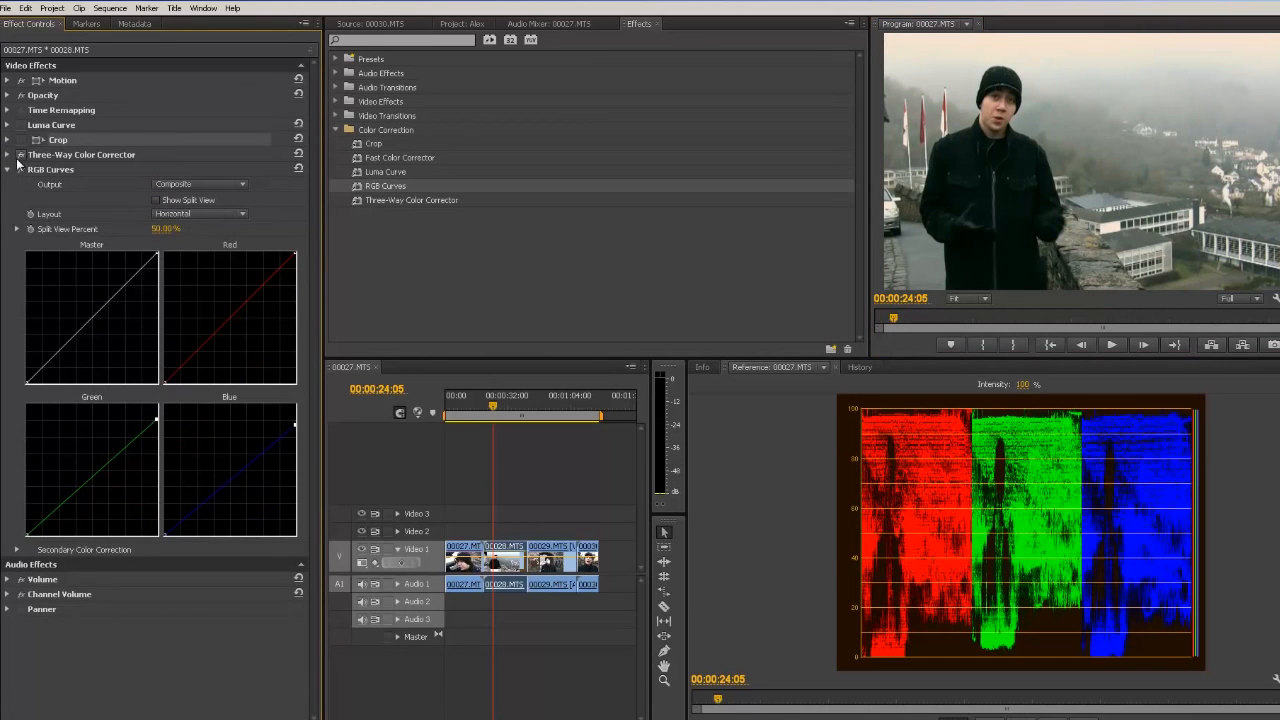
Step: Toggle the Three-Way Color Corrector, RGB Curves and Luma Curve effects on and off to compare results
left_click(21, 155)
left_click(21, 170)
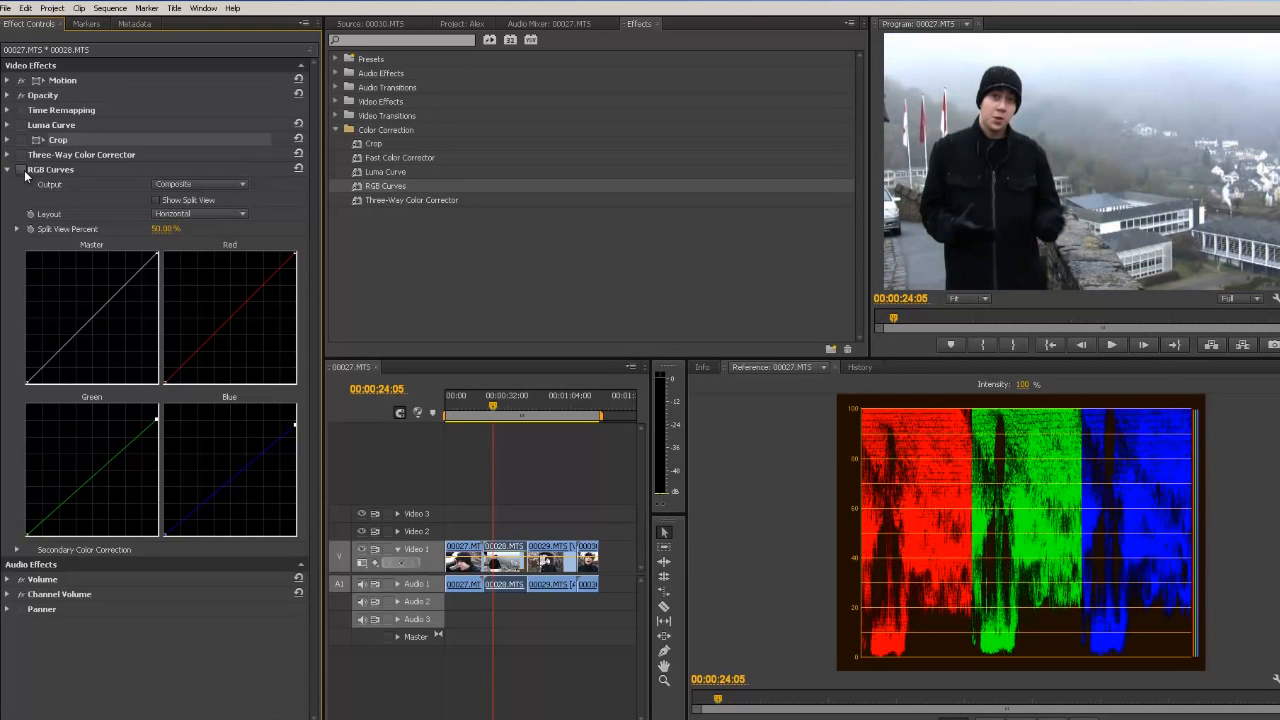
left_click(21, 170)
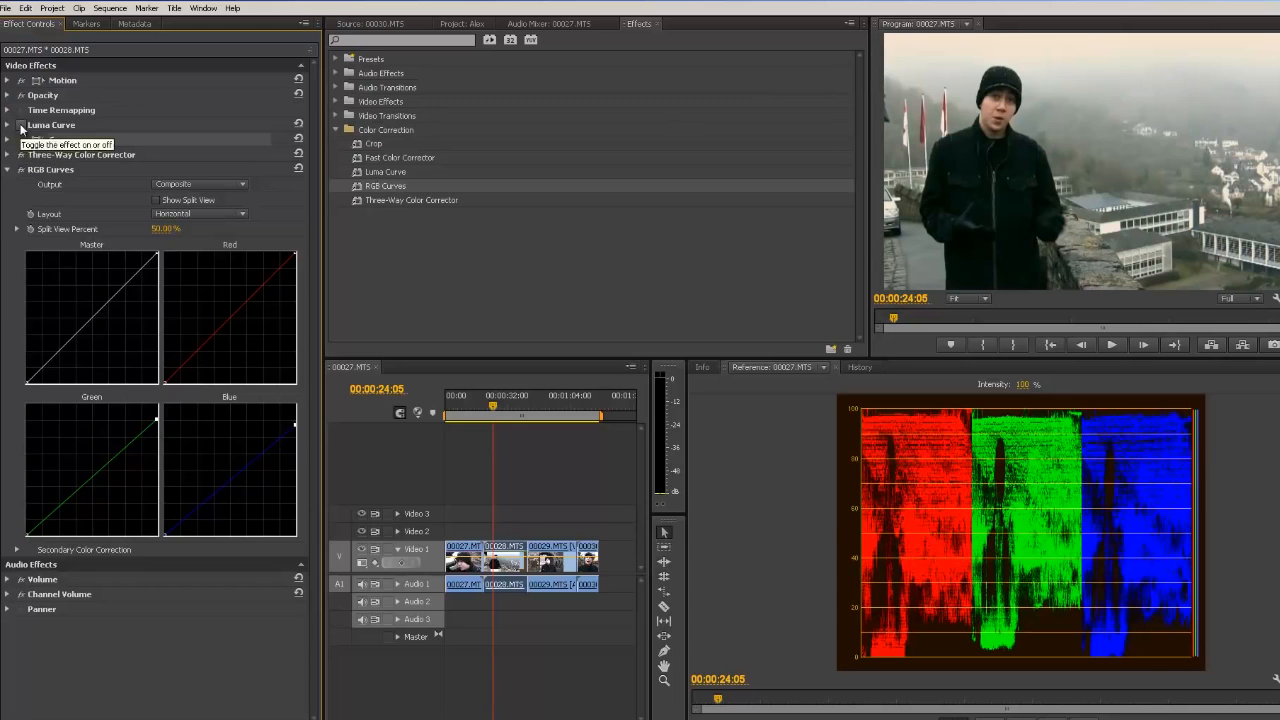
left_click(21, 126)
left_click(21, 127)
left_click(21, 127)
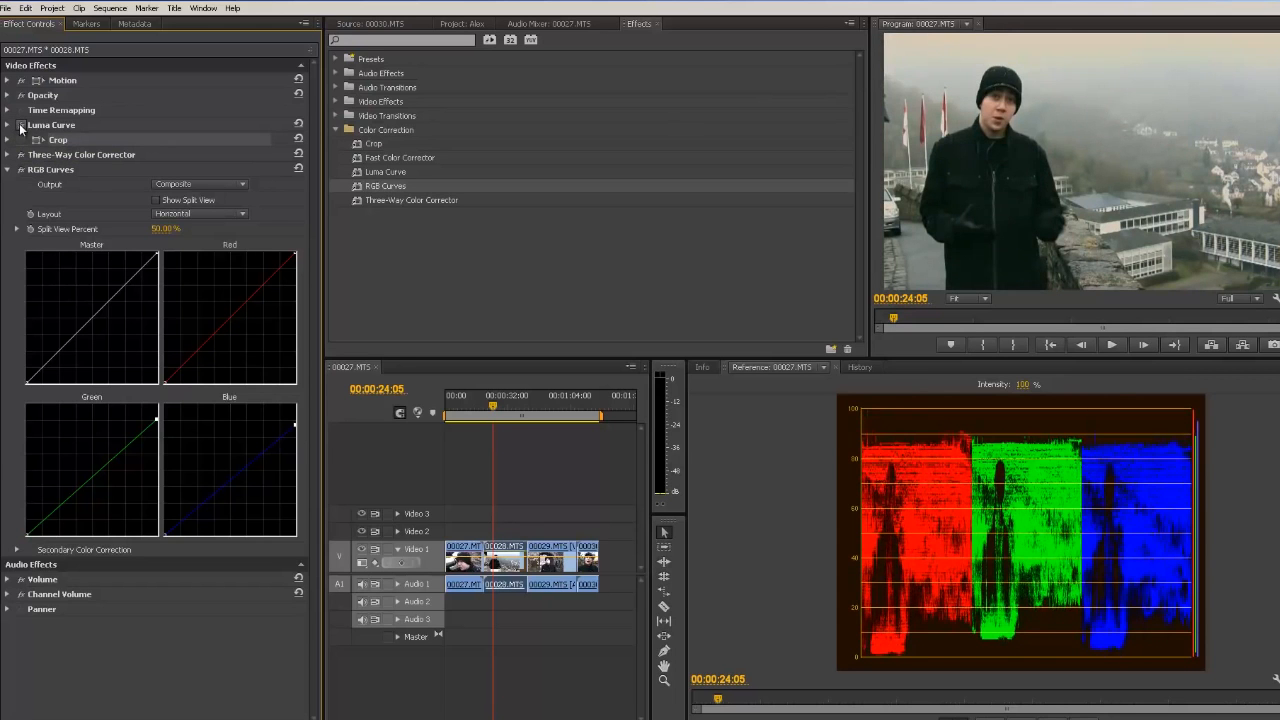
left_click(20, 127)
left_click(20, 127)
left_click(20, 127)
left_click(20, 127)
left_click(20, 127)
left_click(20, 127)
left_click(20, 127)
left_click(20, 155)
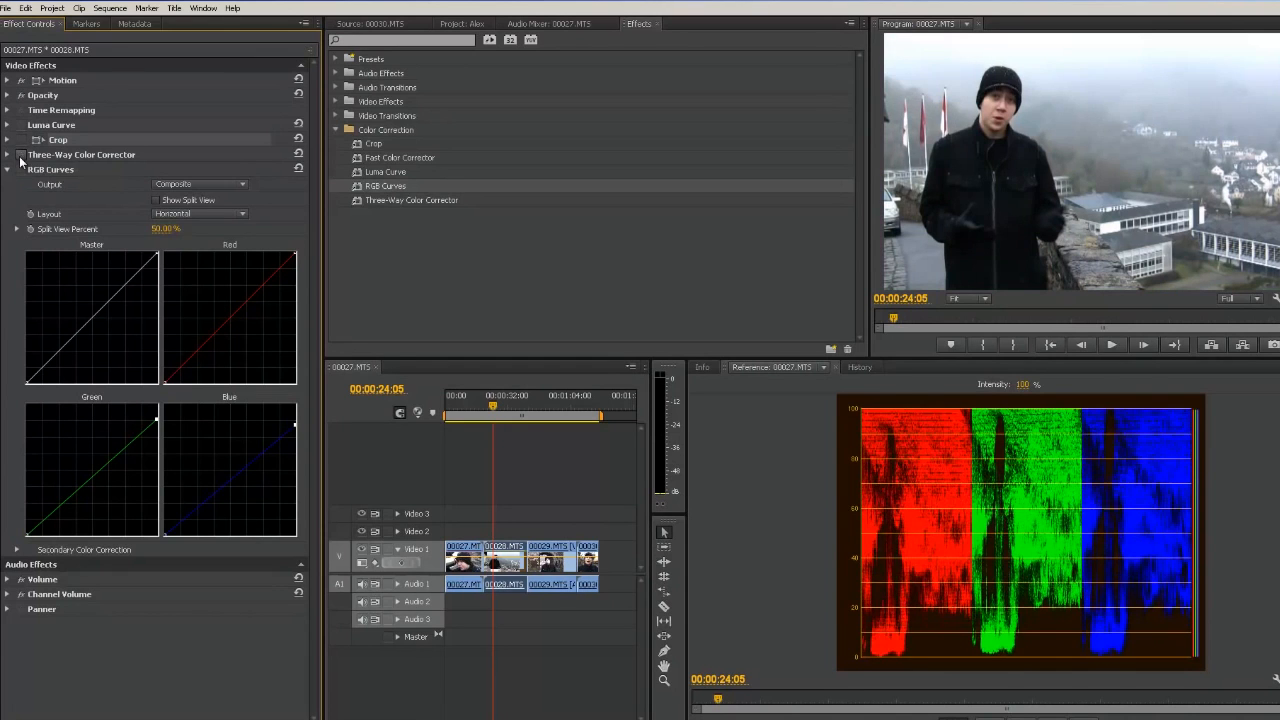
left_click(20, 155)
left_click(20, 170)
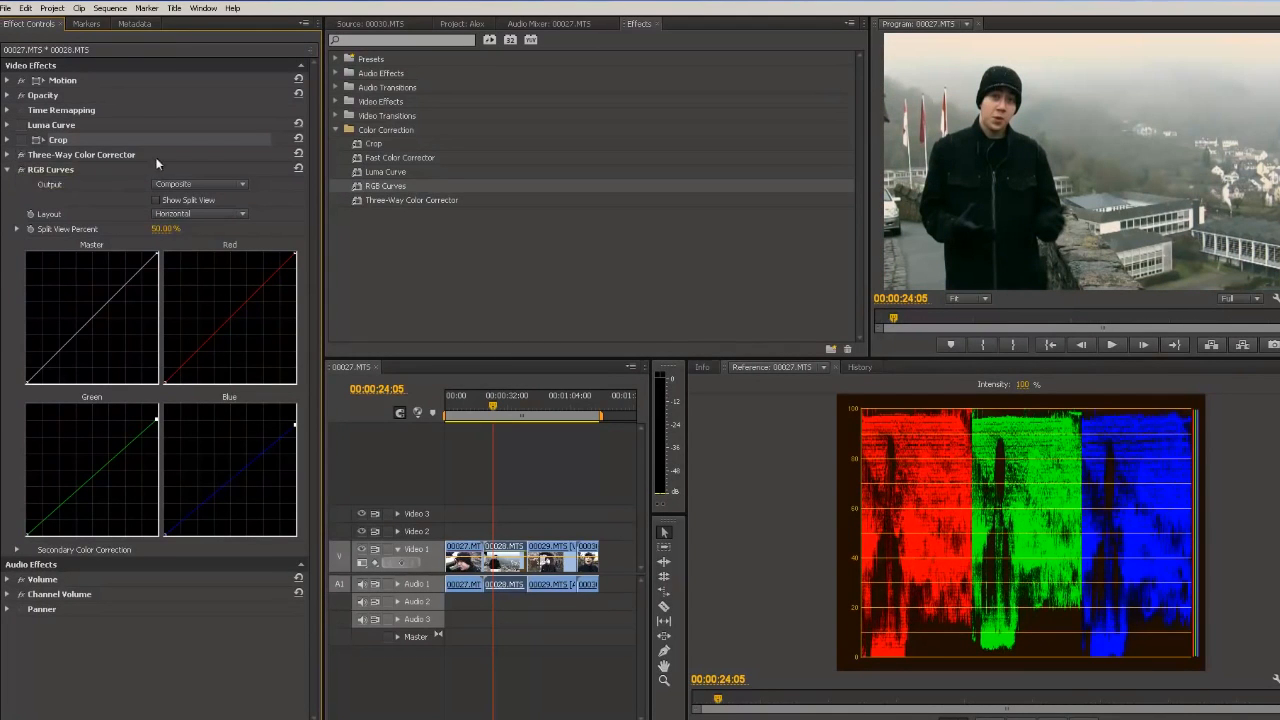
Step: Collapse RGB Curves and toggle the Crop, Three-Way Color Corrector and RGB Curves effects to compare
left_click(9, 171)
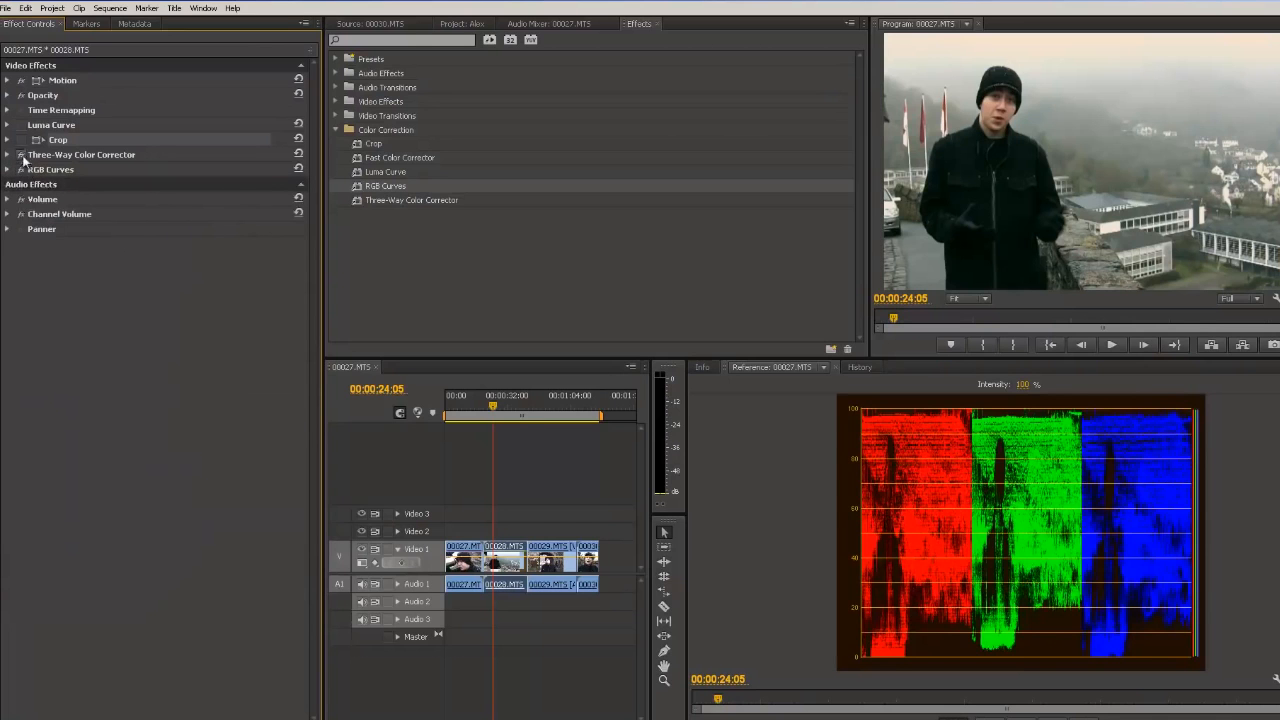
left_click(20, 141)
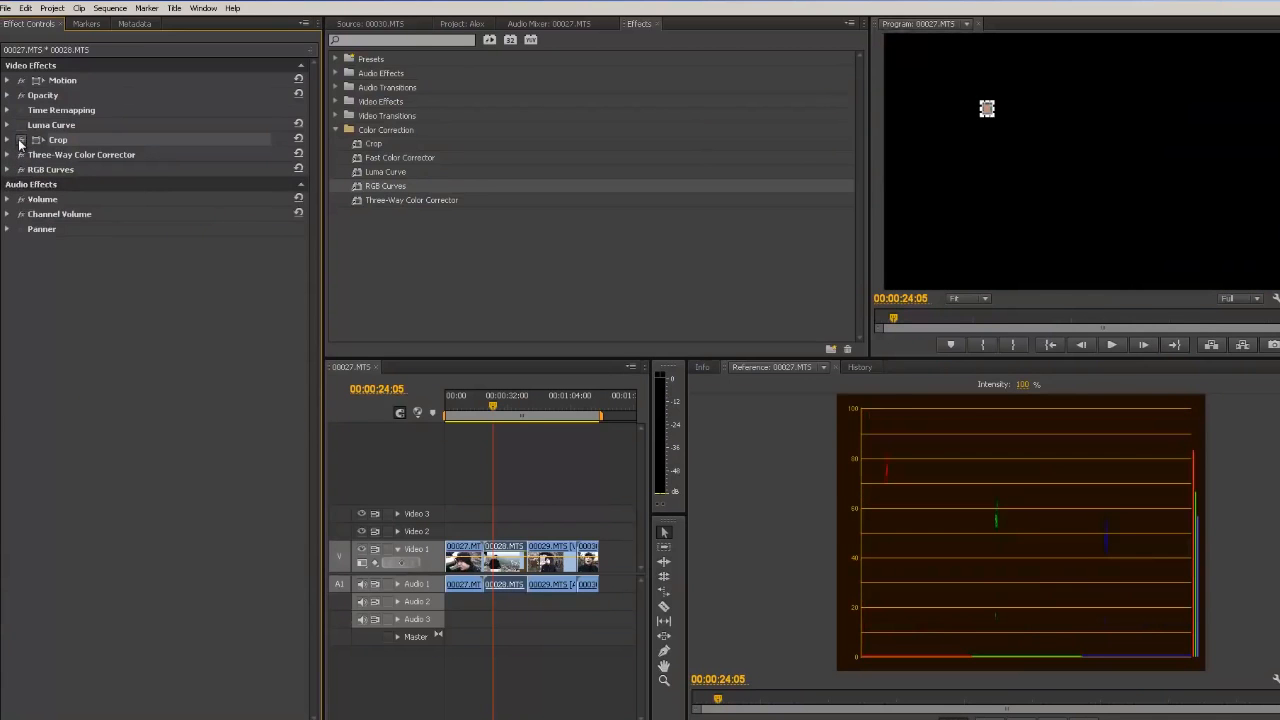
left_click(20, 141)
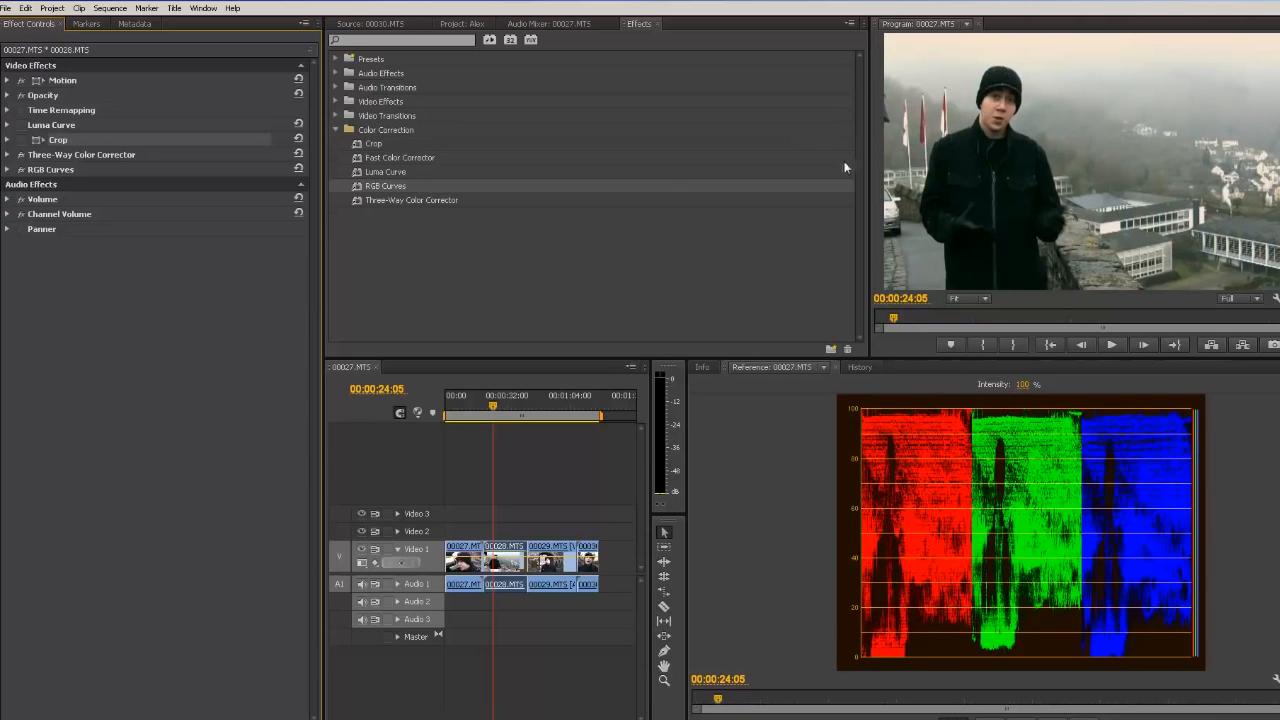
left_click(20, 170)
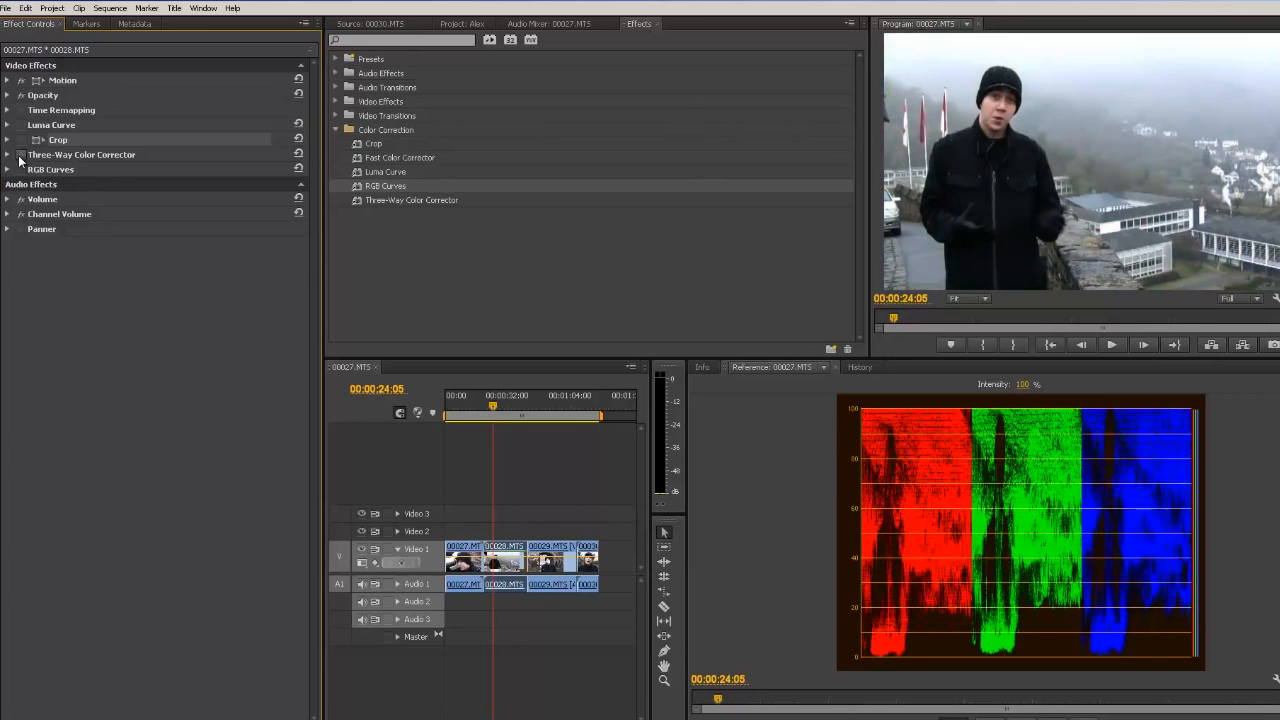
left_click(20, 157)
left_click(20, 156)
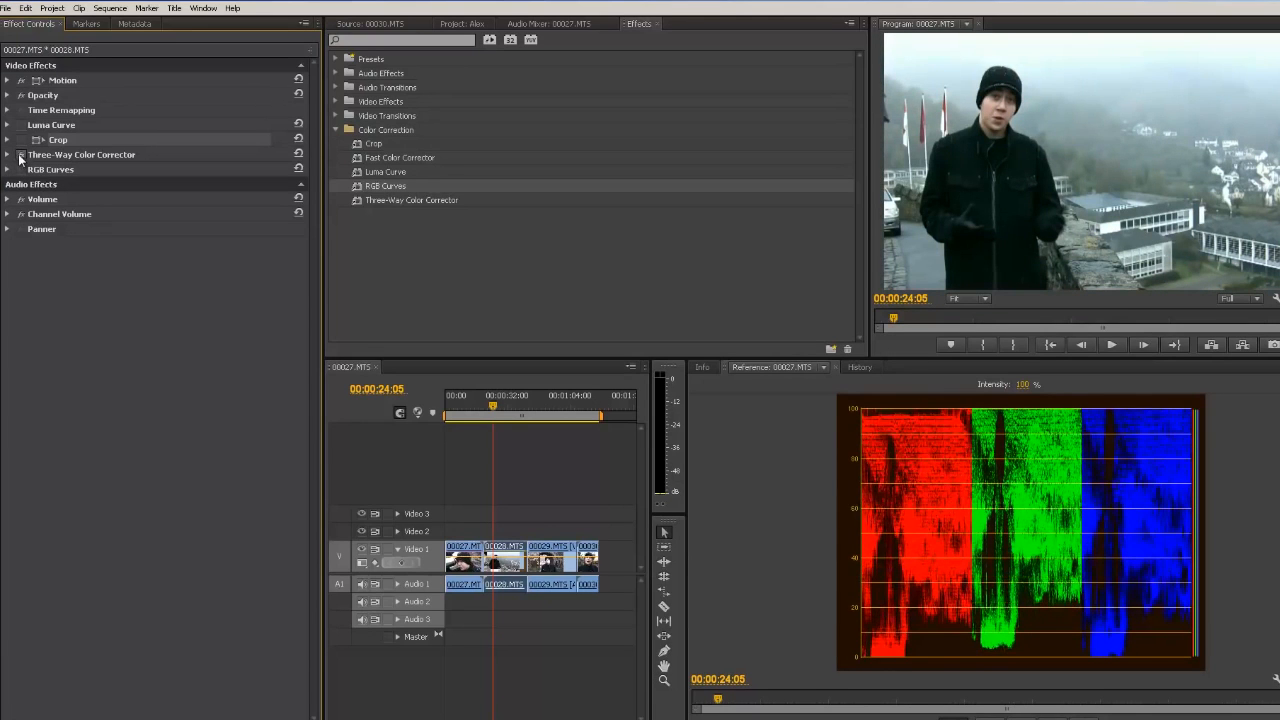
left_click(20, 170)
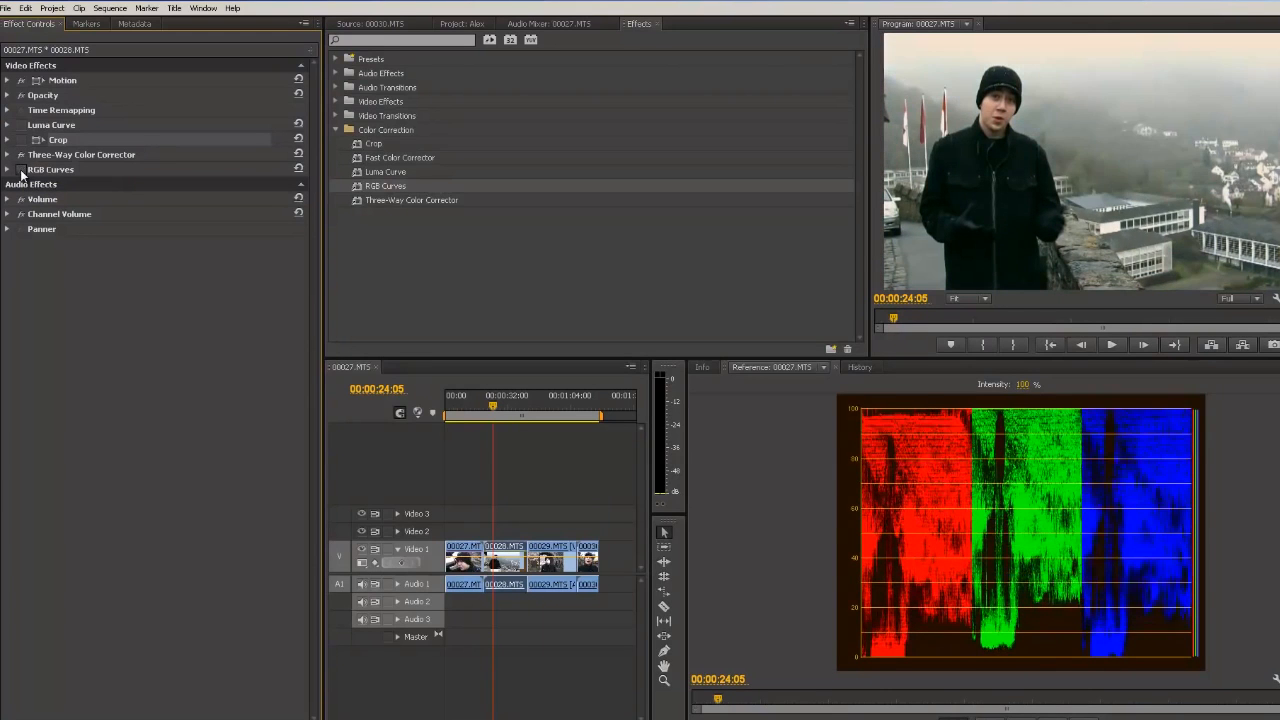
left_click(20, 170)
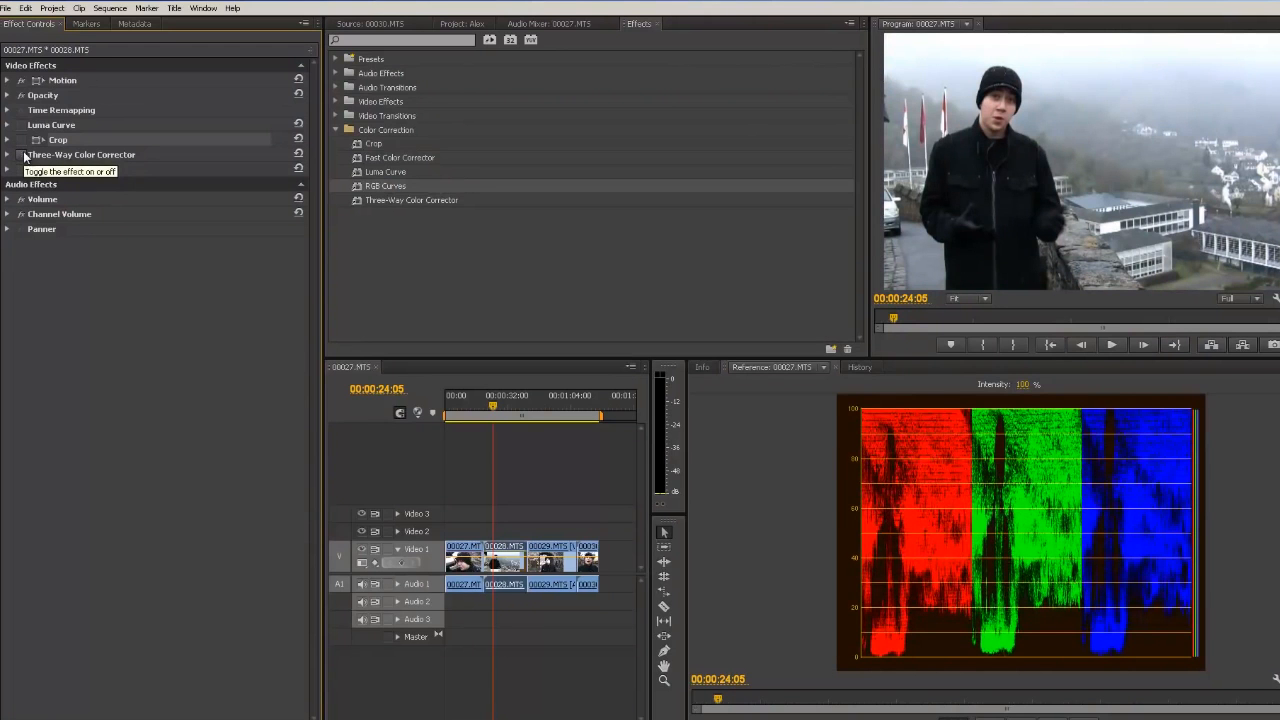
left_click(24, 157)
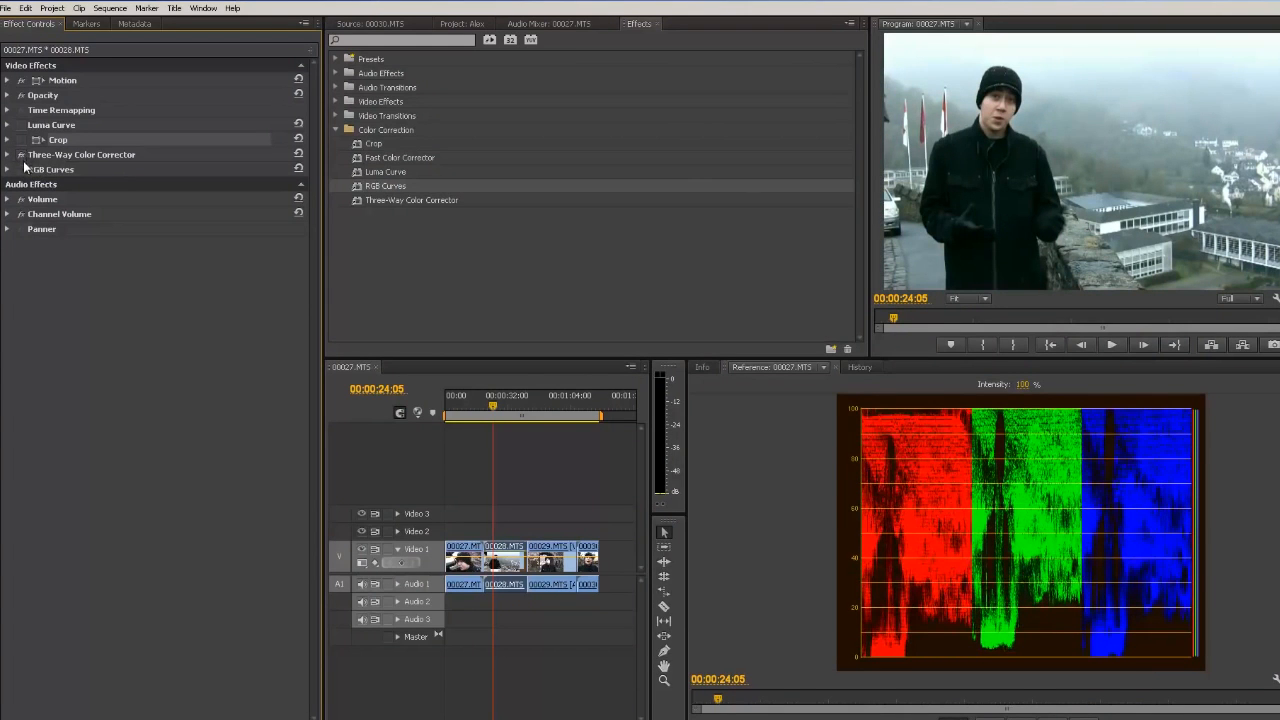
left_click(21, 170)
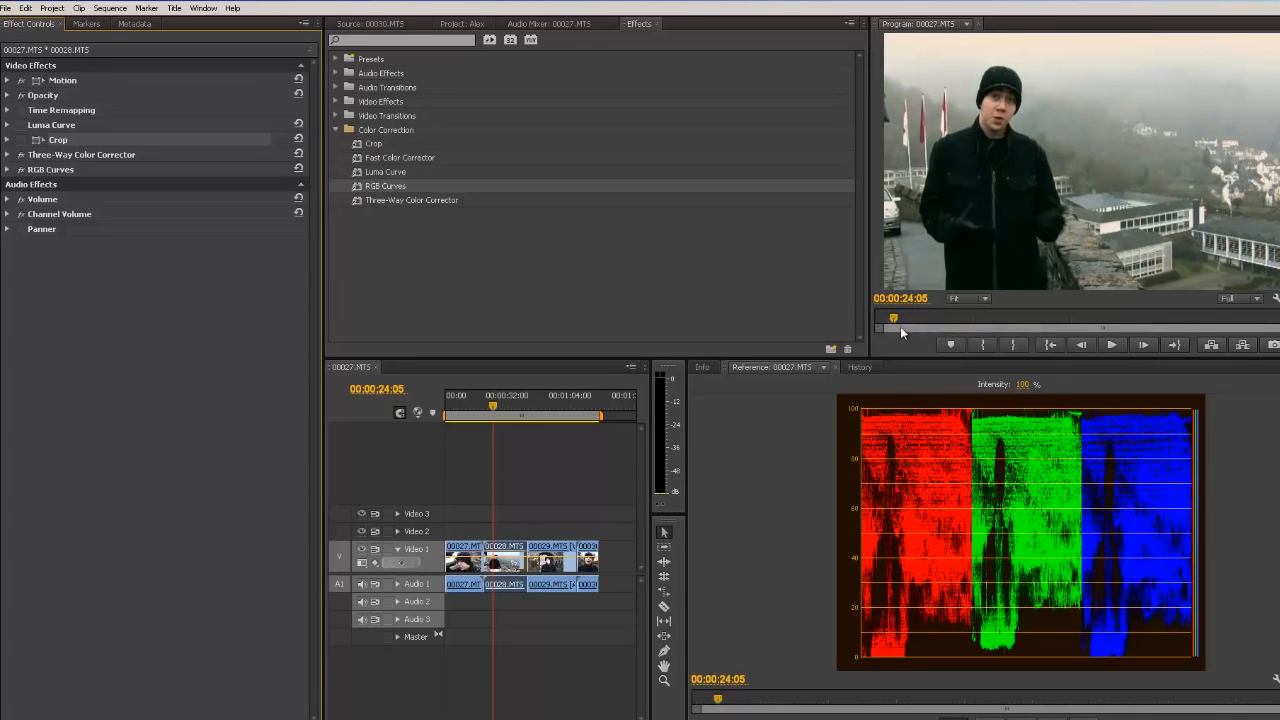
Step: Move the playhead to 00:00:34:04 and play back part of the clip
left_click_drag(893, 318, 900, 344)
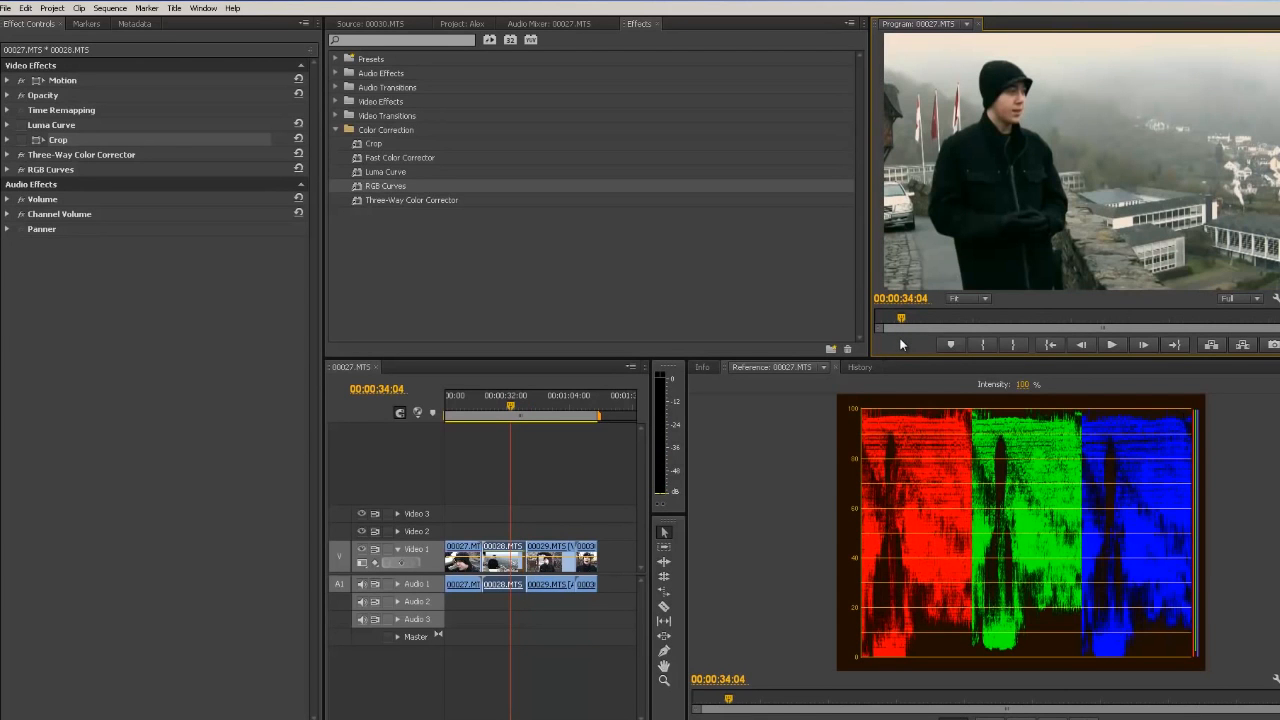
key("space")
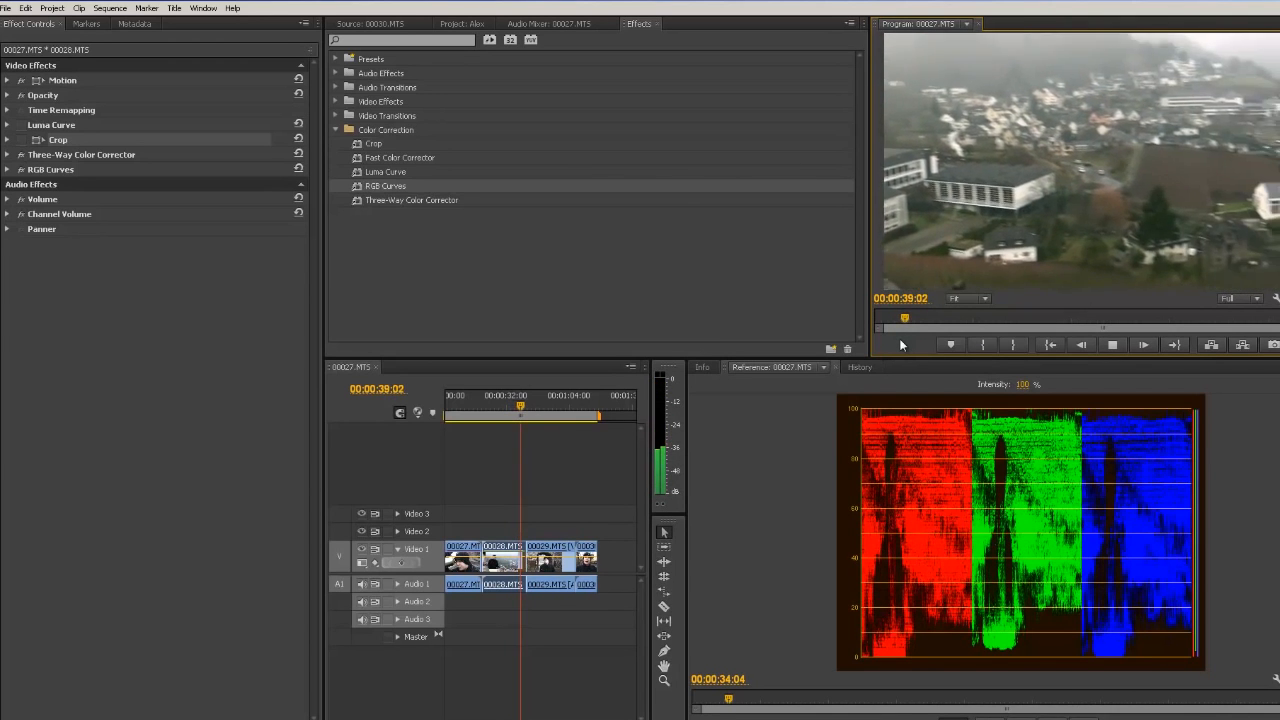
key("space")
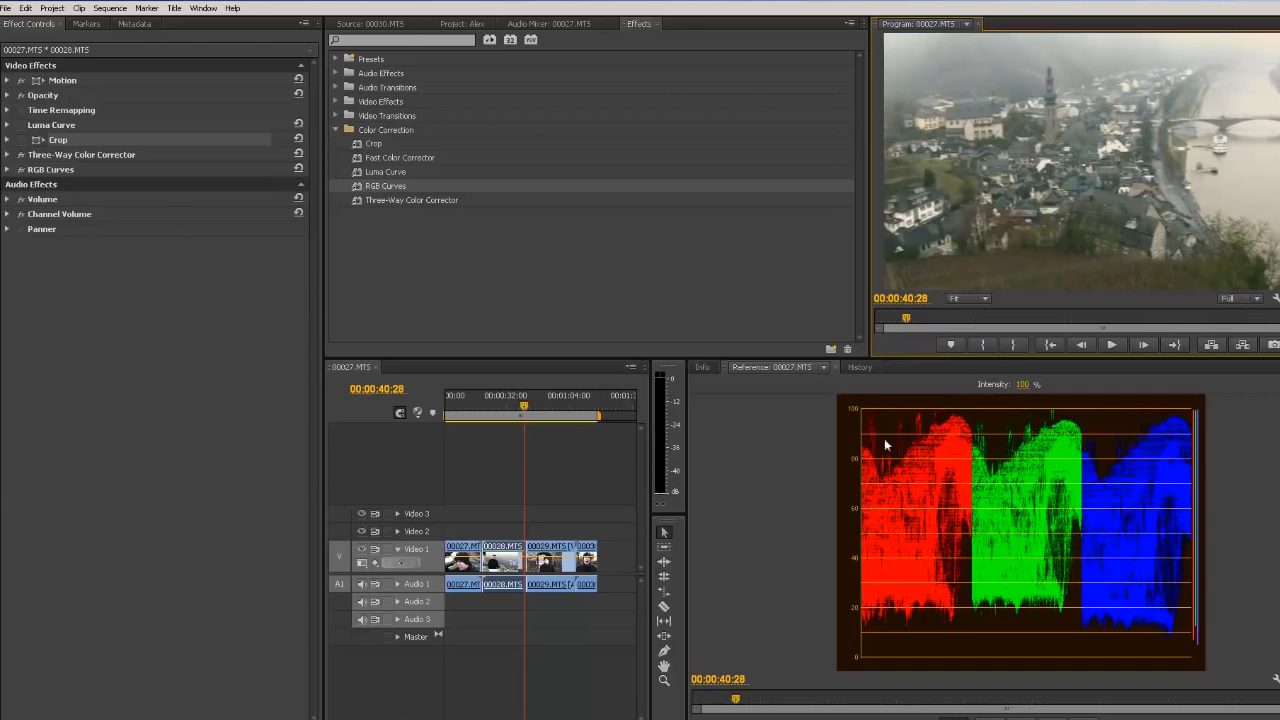
Step: Toggle the RGB Curves effect off and on to compare the landscape frame
left_click(20, 169)
left_click(20, 169)
left_click(18, 170)
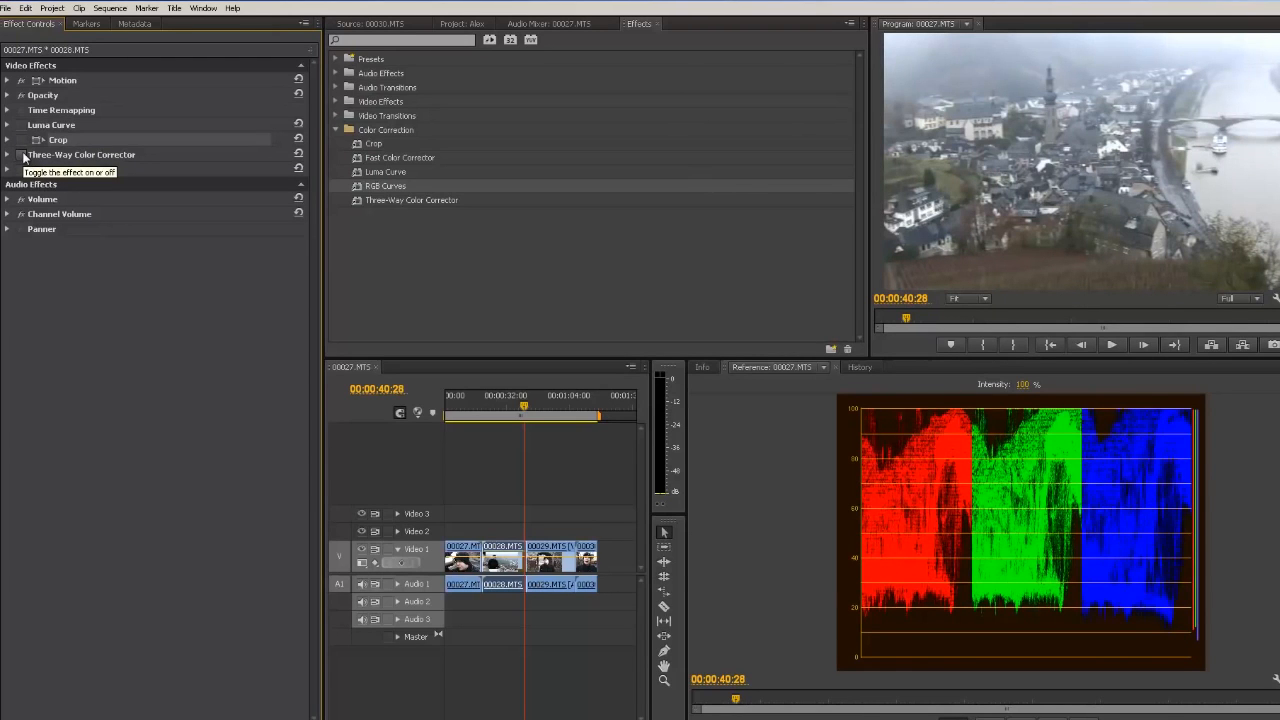
Step: Re-enable the Three-Way Color Corrector and RGB Curves effects and move the playhead to 00:00:50:26
left_click(22, 156)
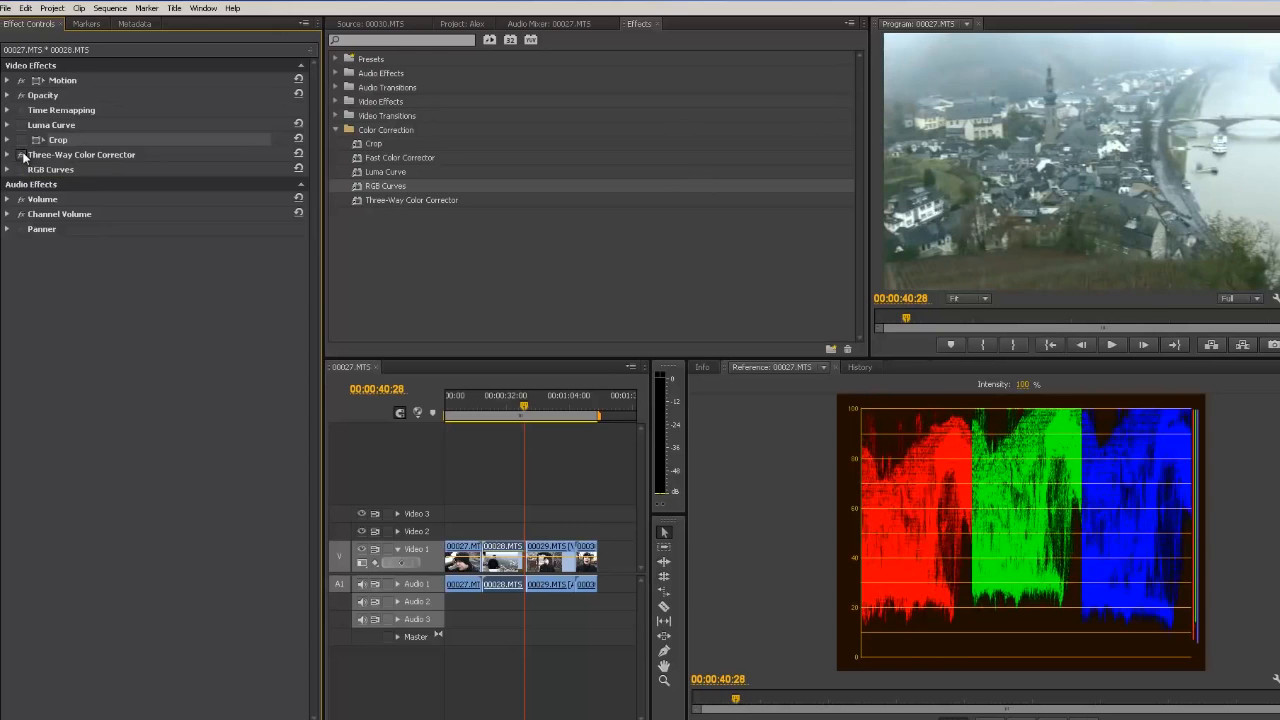
left_click(24, 170)
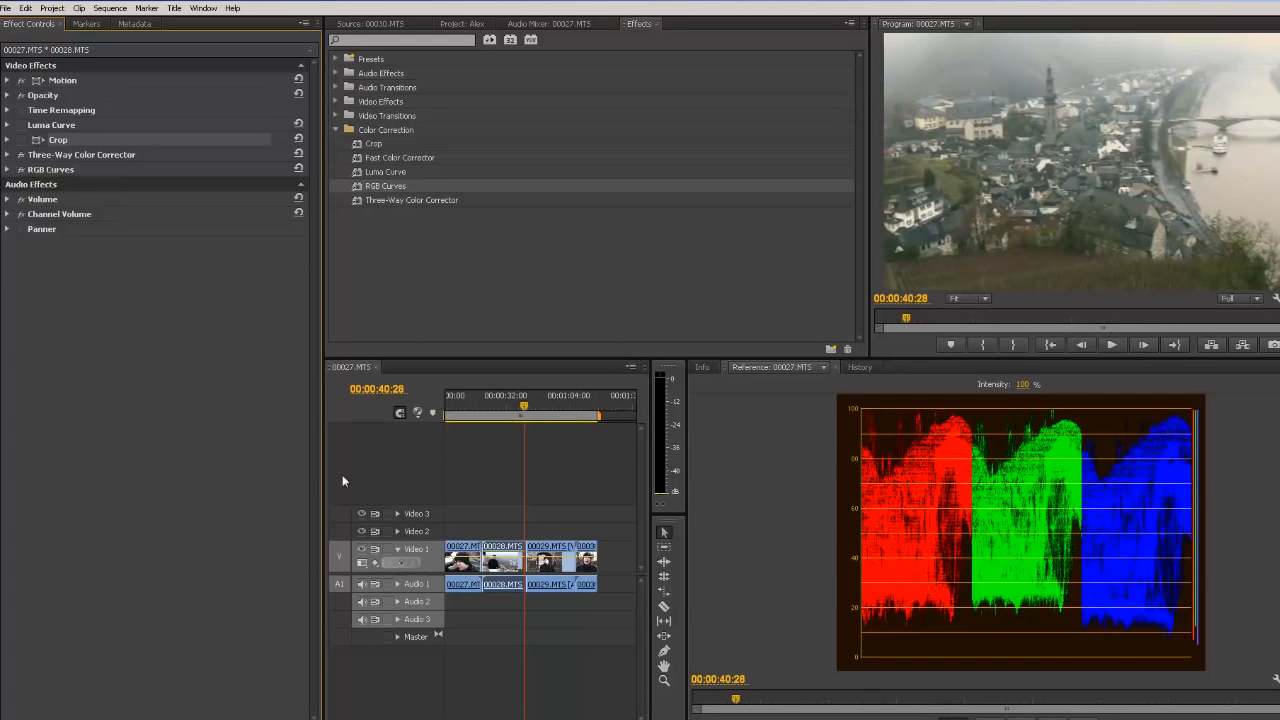
left_click_drag(523, 407, 542, 411)
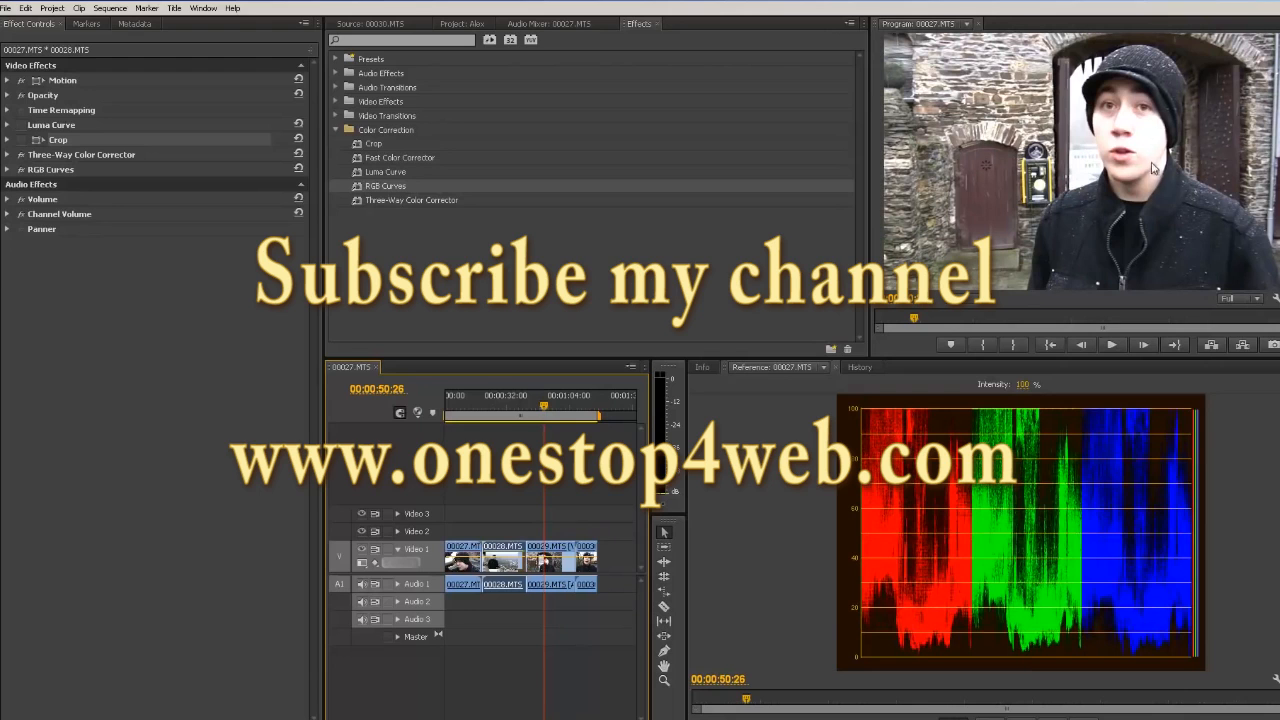
Step: Switch the reference monitor display to Vectorscope and then to YC Waveform
left_click(1273, 367)
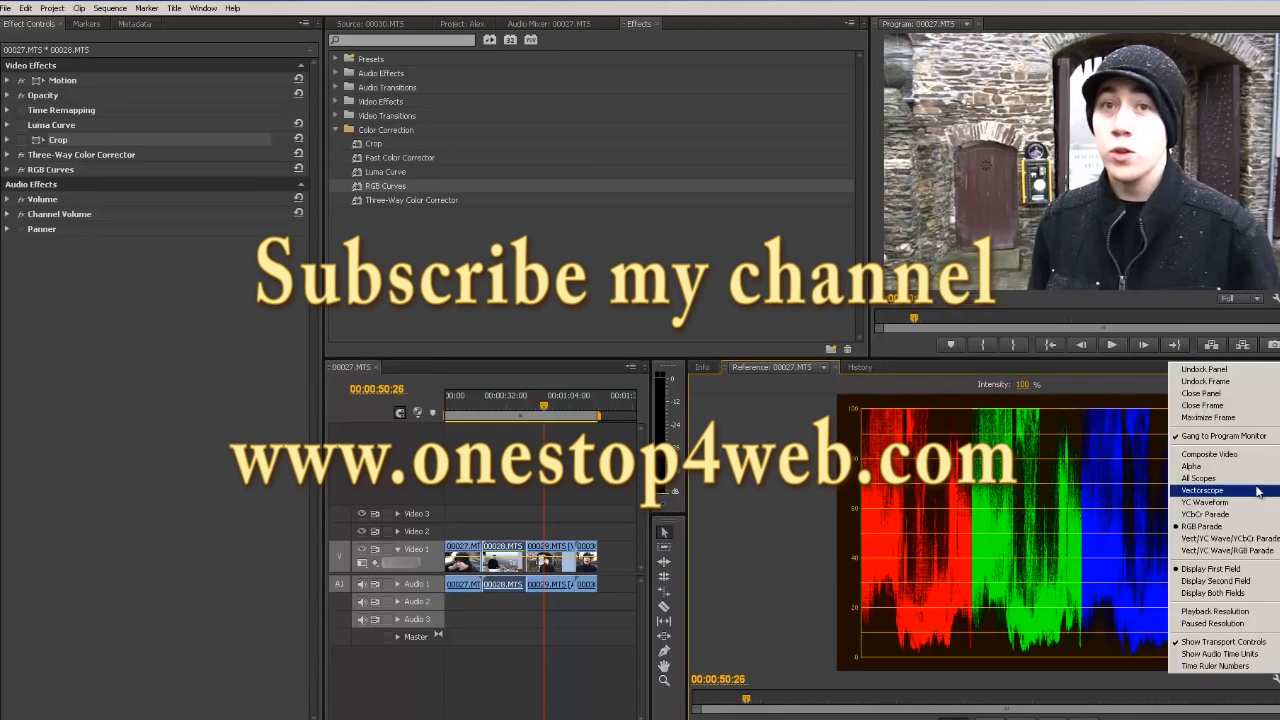
left_click(1203, 490)
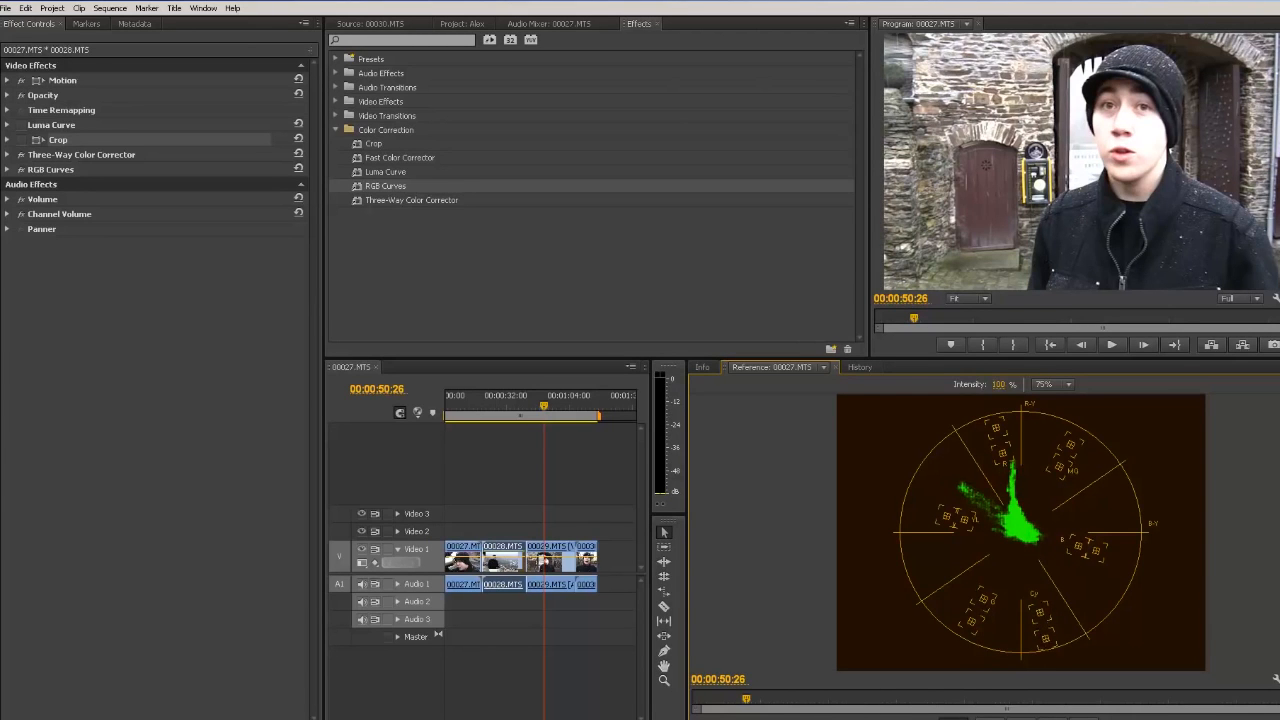
left_click(1275, 678)
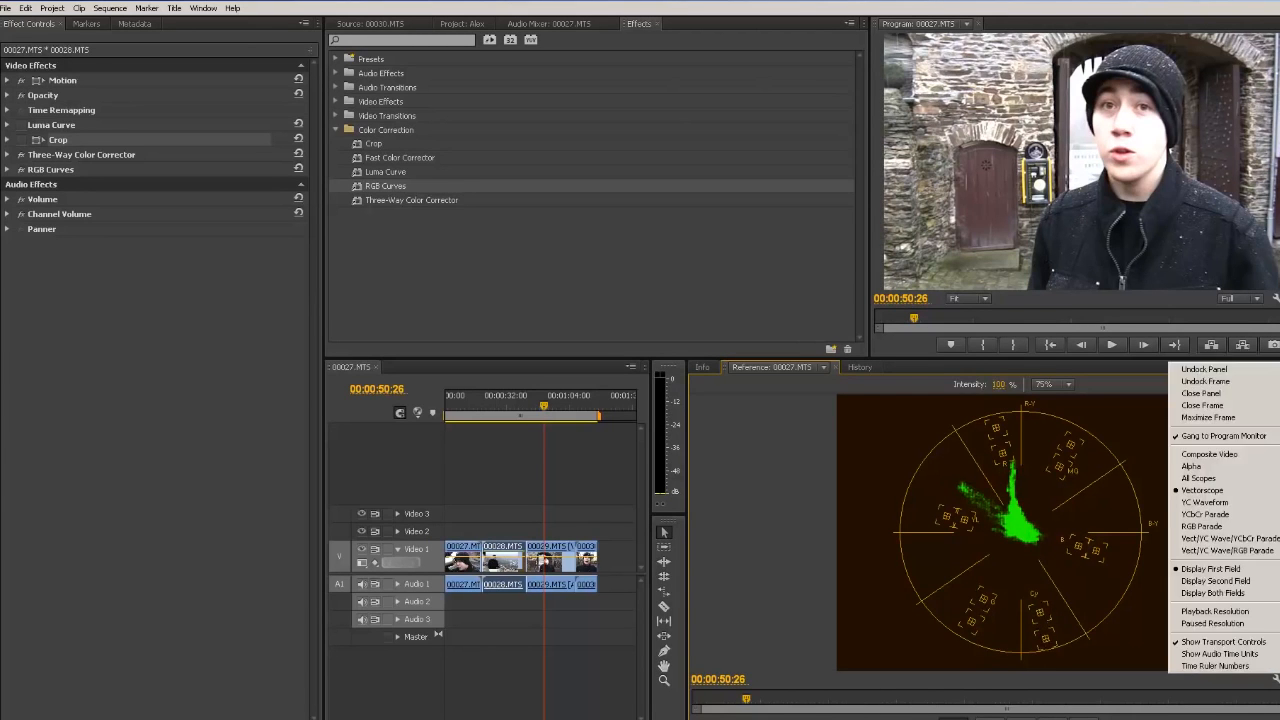
left_click(1231, 512)
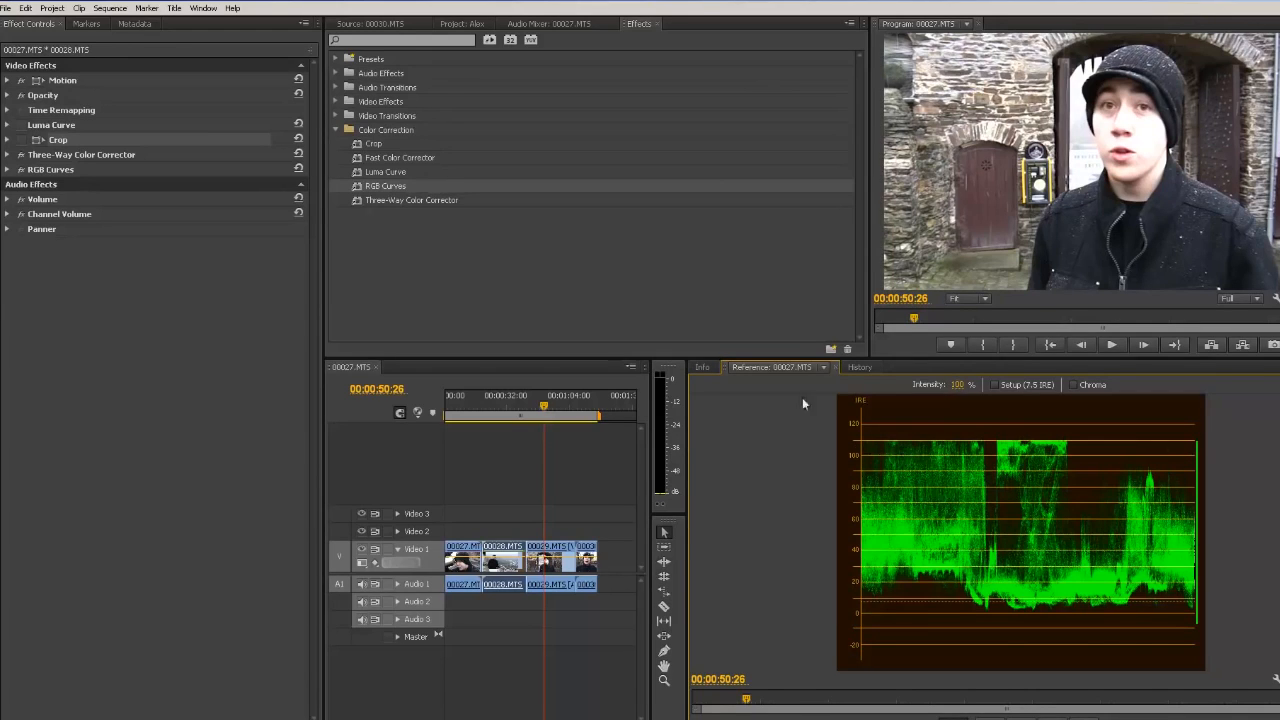
Step: Select the 00029.MTS clip on the timeline and apply the Fast Color Corrector effect to it
left_click(20, 140)
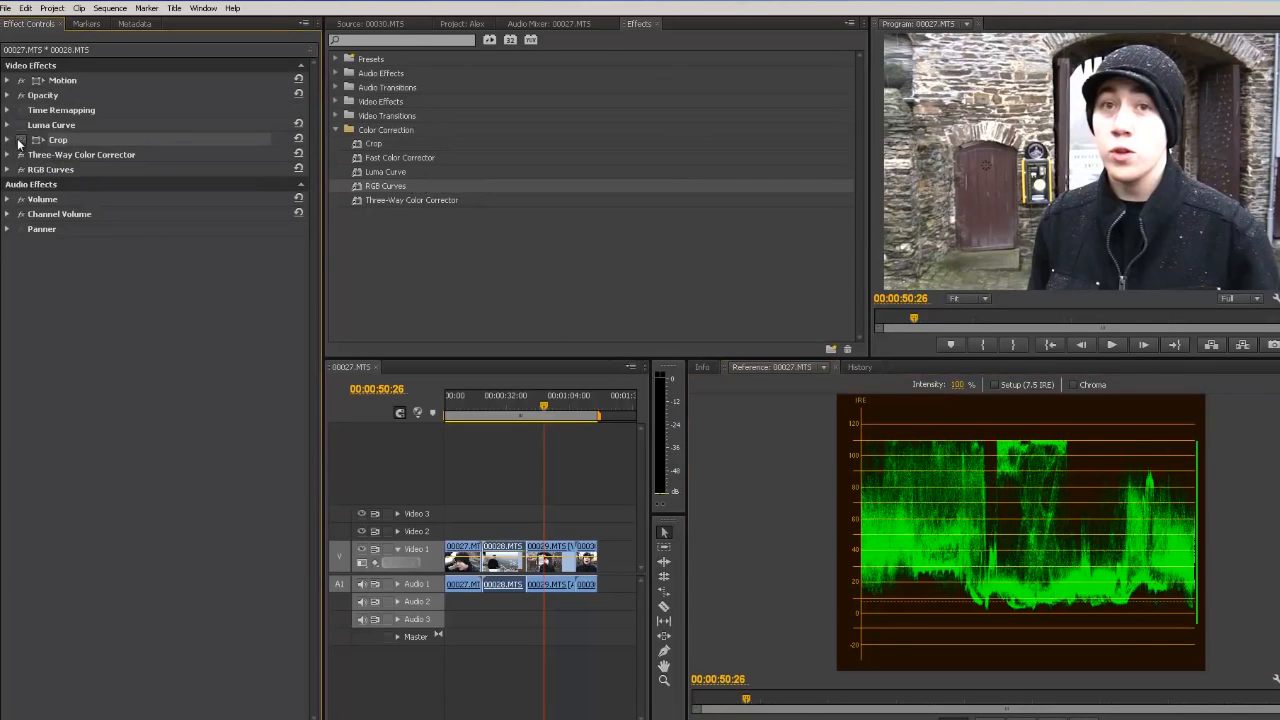
left_click(545, 553)
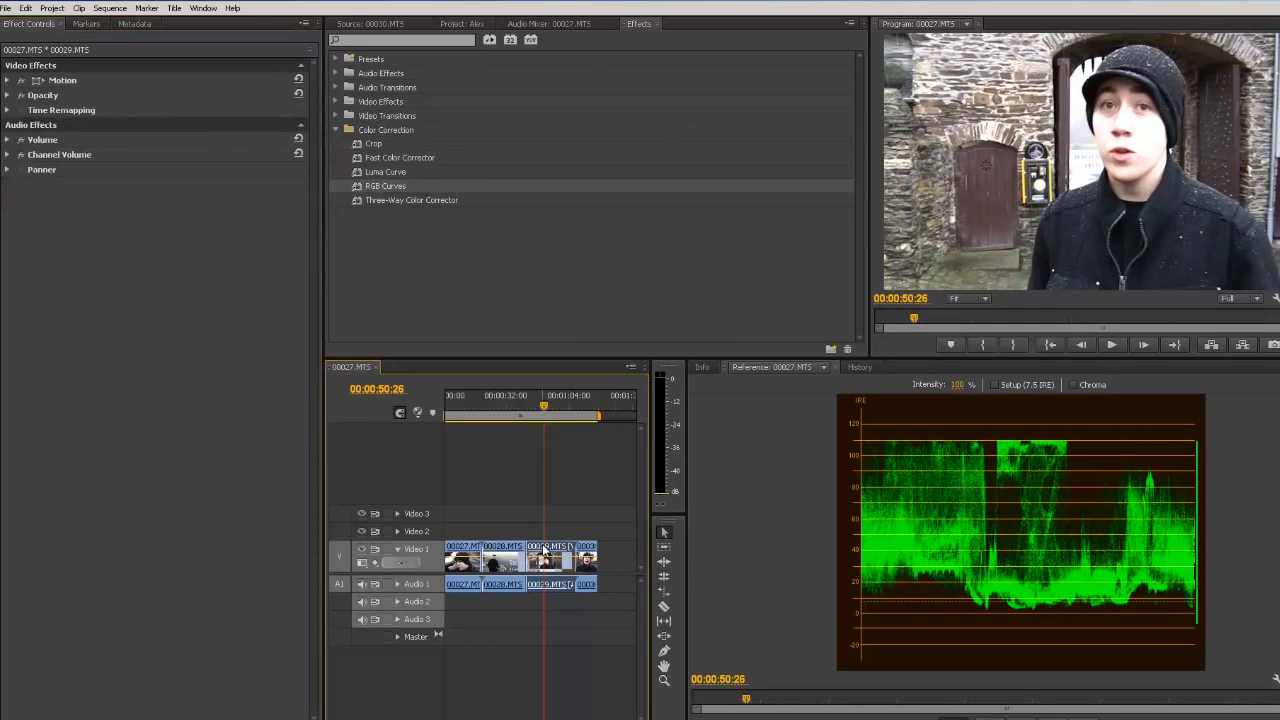
left_click(355, 188)
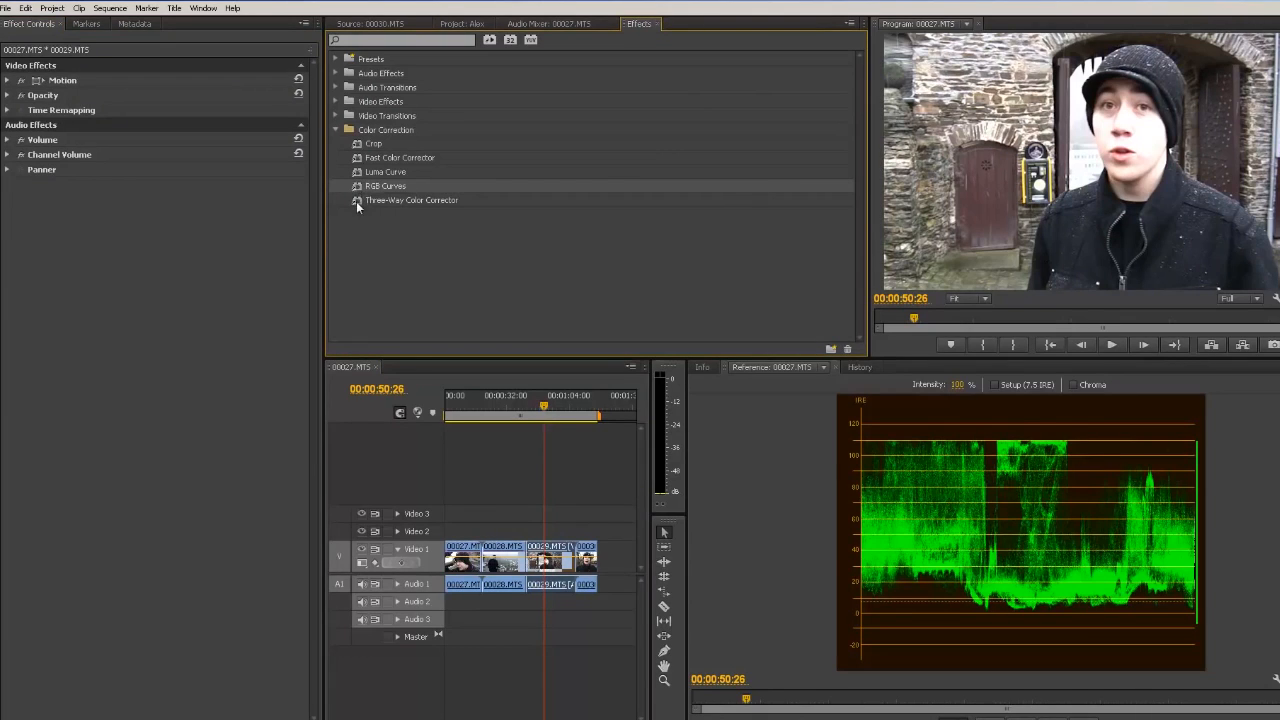
left_click(359, 158)
left_click_drag(359, 158, 545, 553)
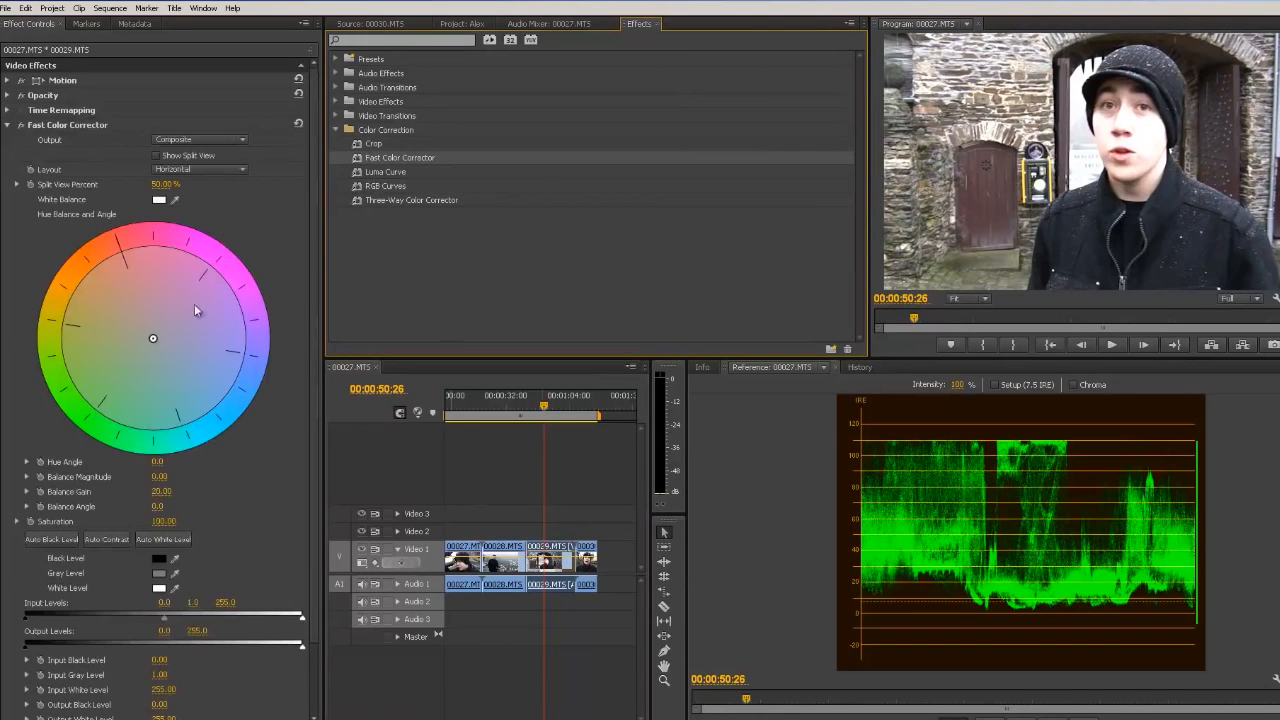
Step: Set the Fast Color Corrector output to Luma and the output levels to 16.9 and 229.6
left_click(163, 141)
left_click(161, 167)
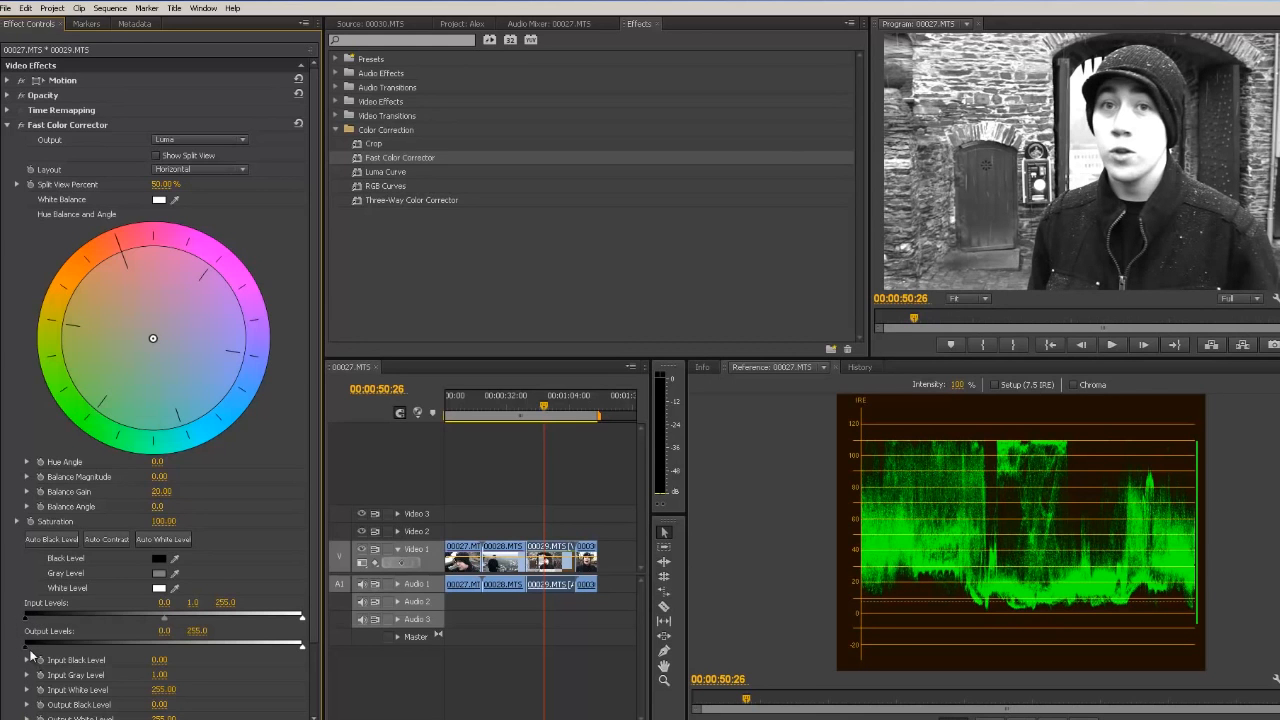
left_click_drag(26, 647, 44, 648)
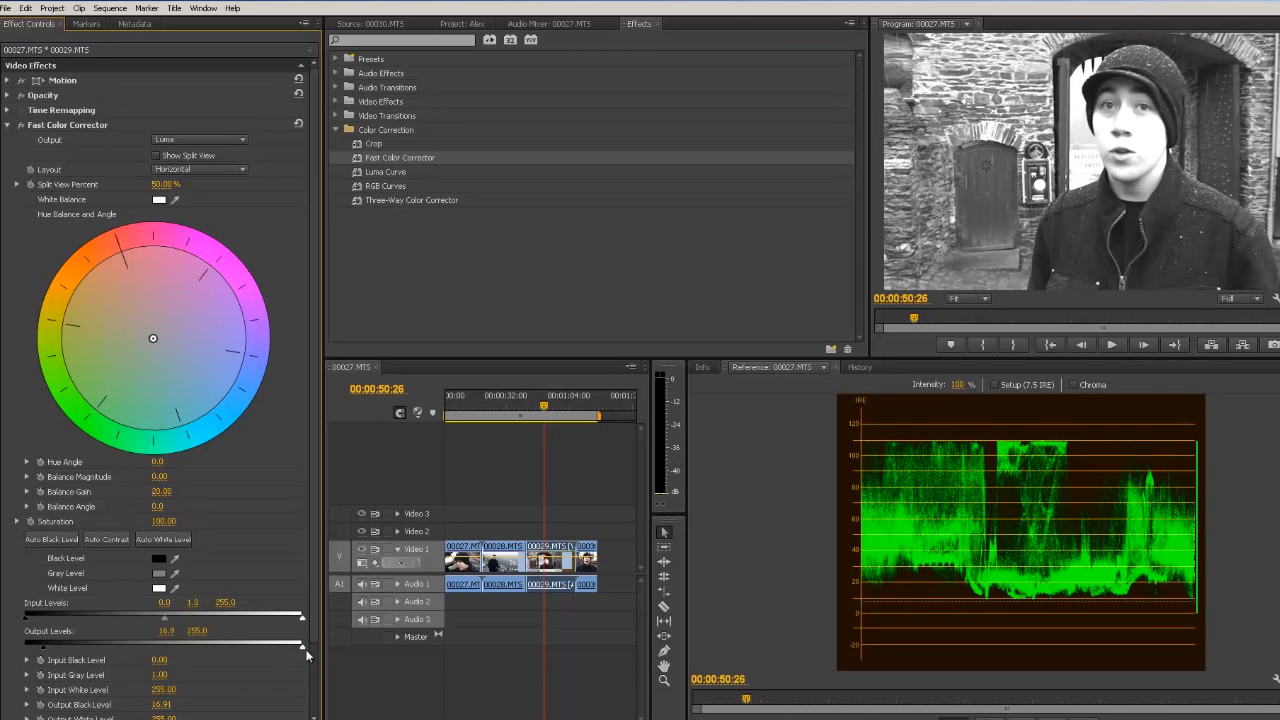
left_click_drag(301, 647, 275, 650)
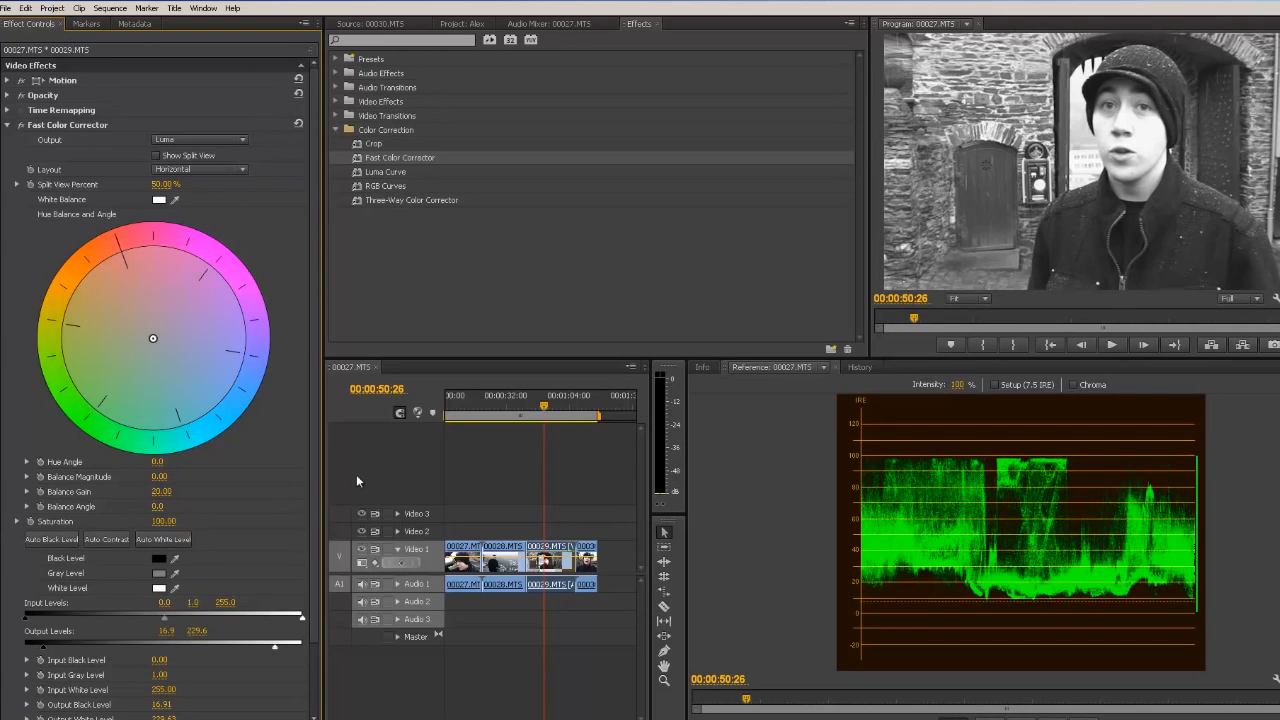
Step: Sample the black level from a dark area of the frame with the black level eyedropper
left_click(175, 557)
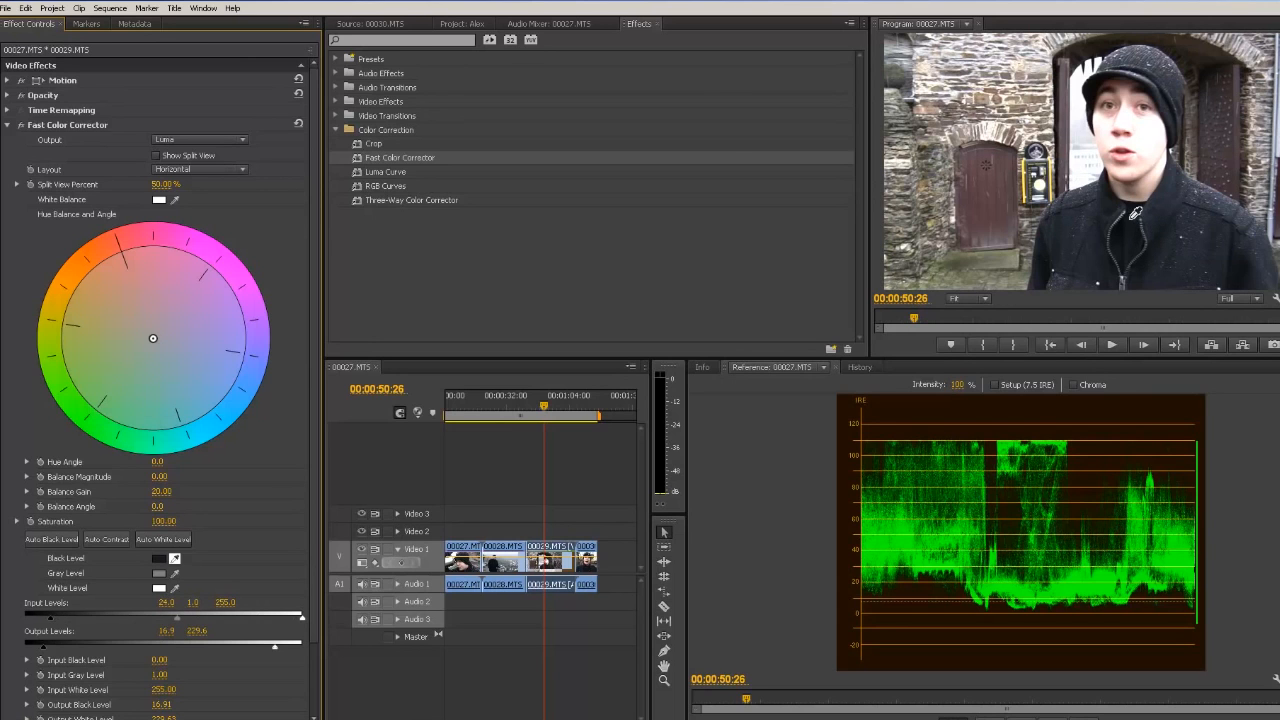
left_click(1121, 235)
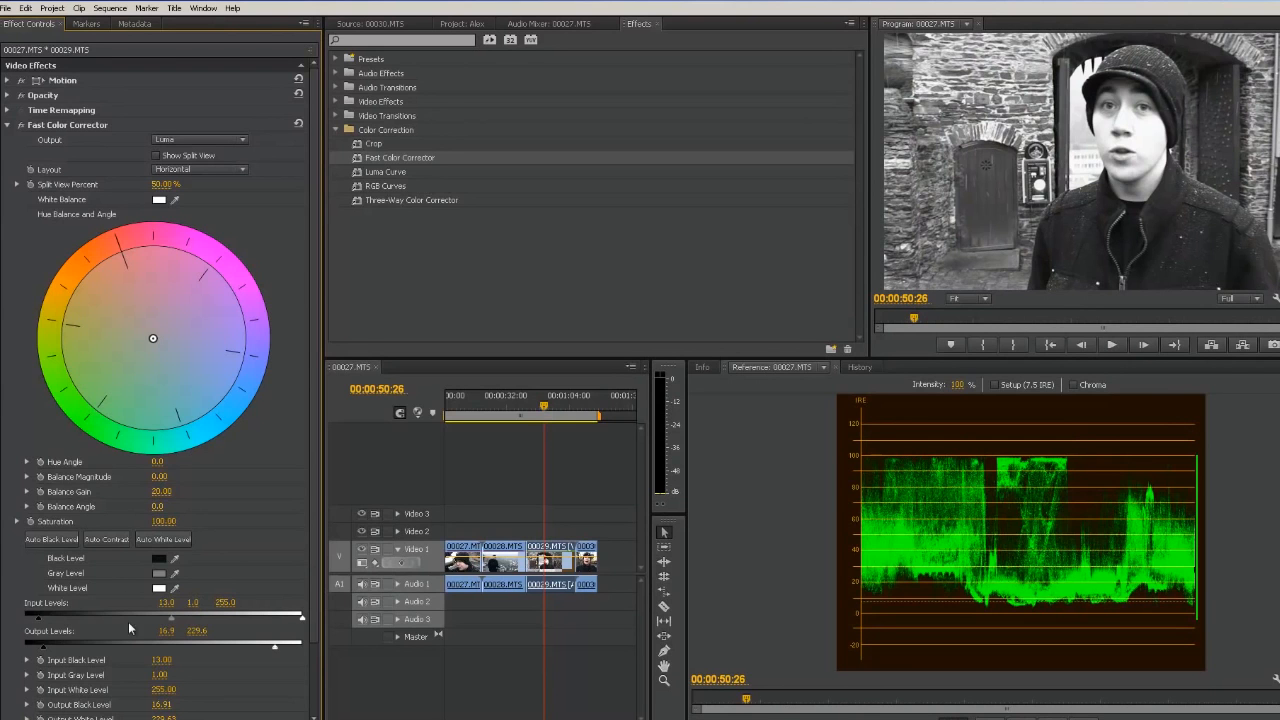
Step: Sample the gray and white levels from the frame with their eyedroppers
left_click(178, 569)
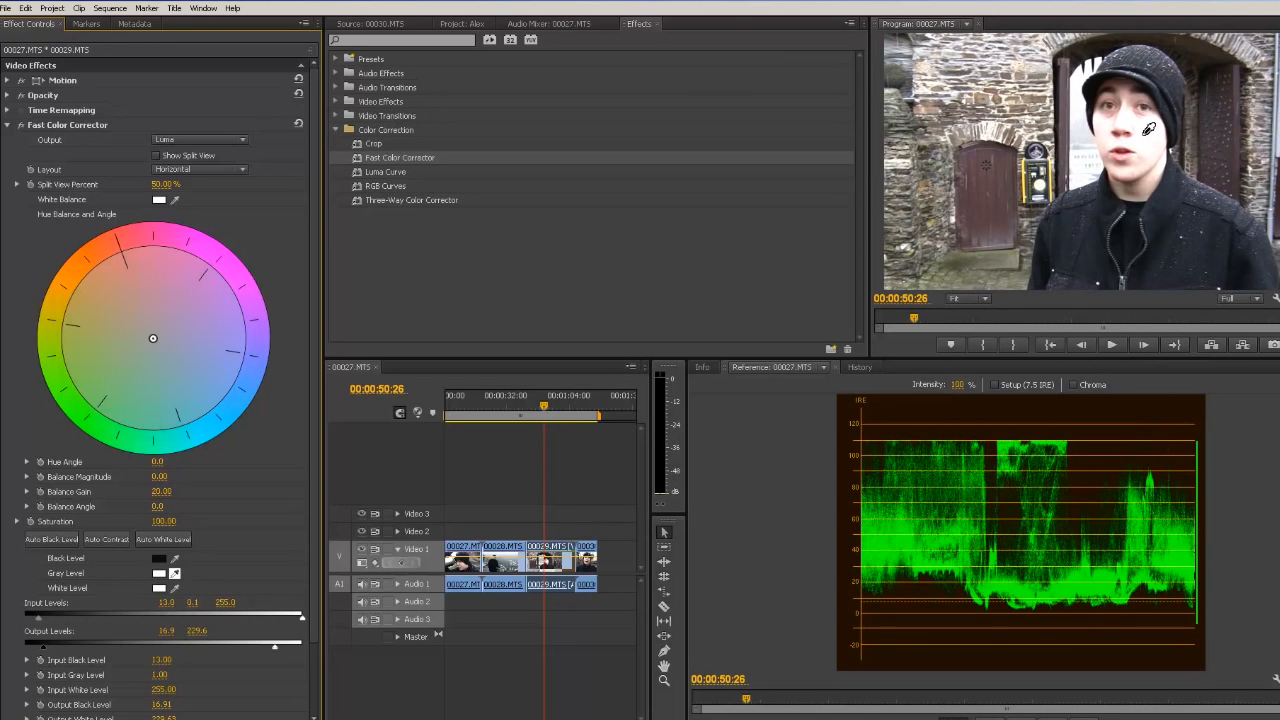
left_click(1149, 129)
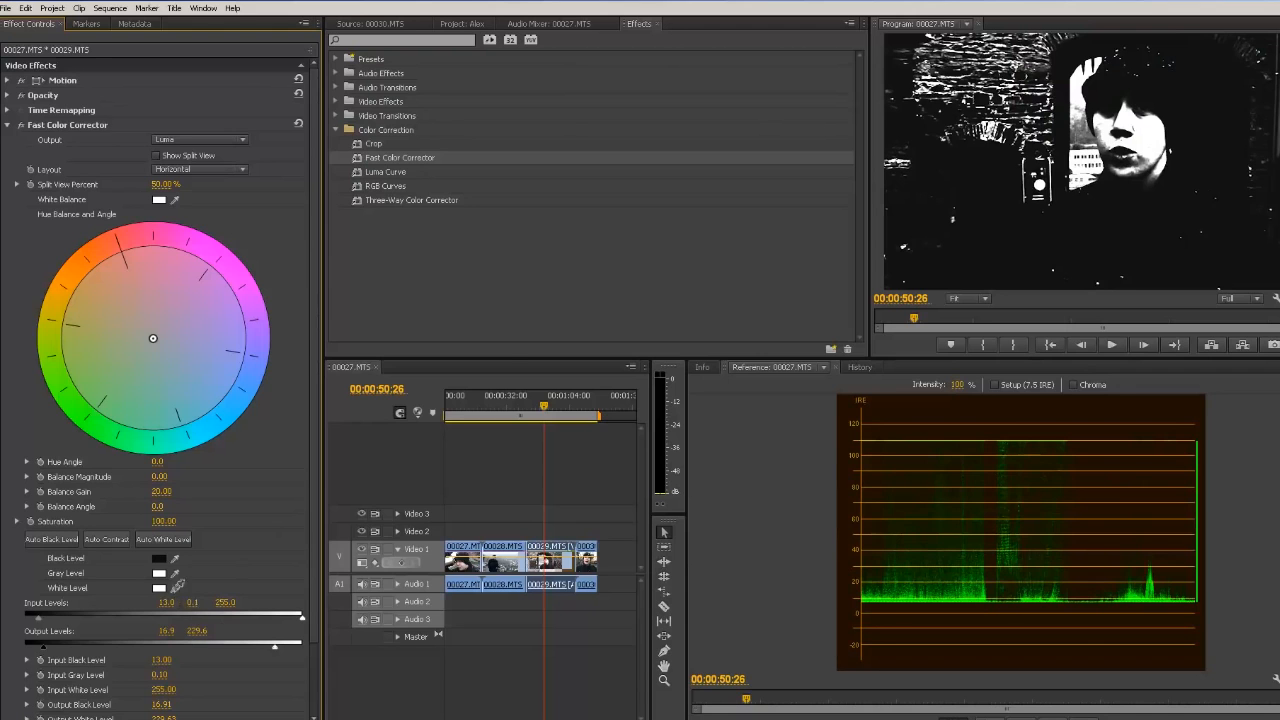
left_click(172, 590)
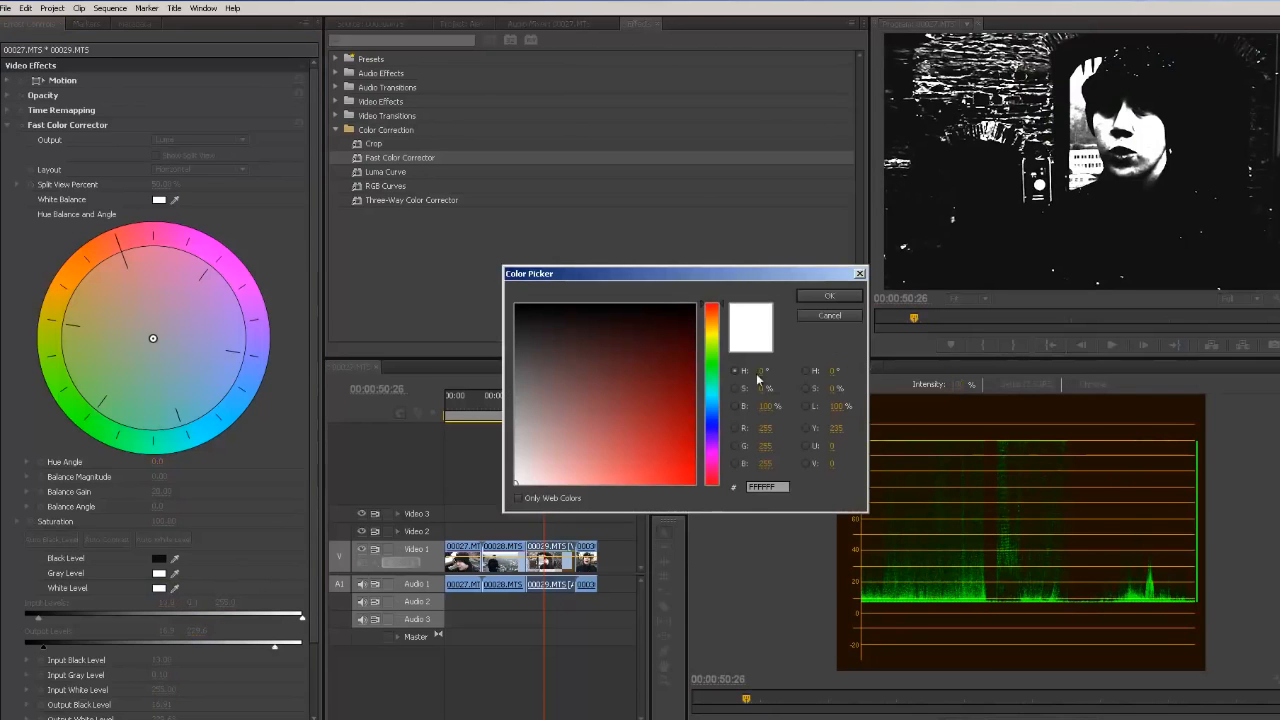
left_click(848, 314)
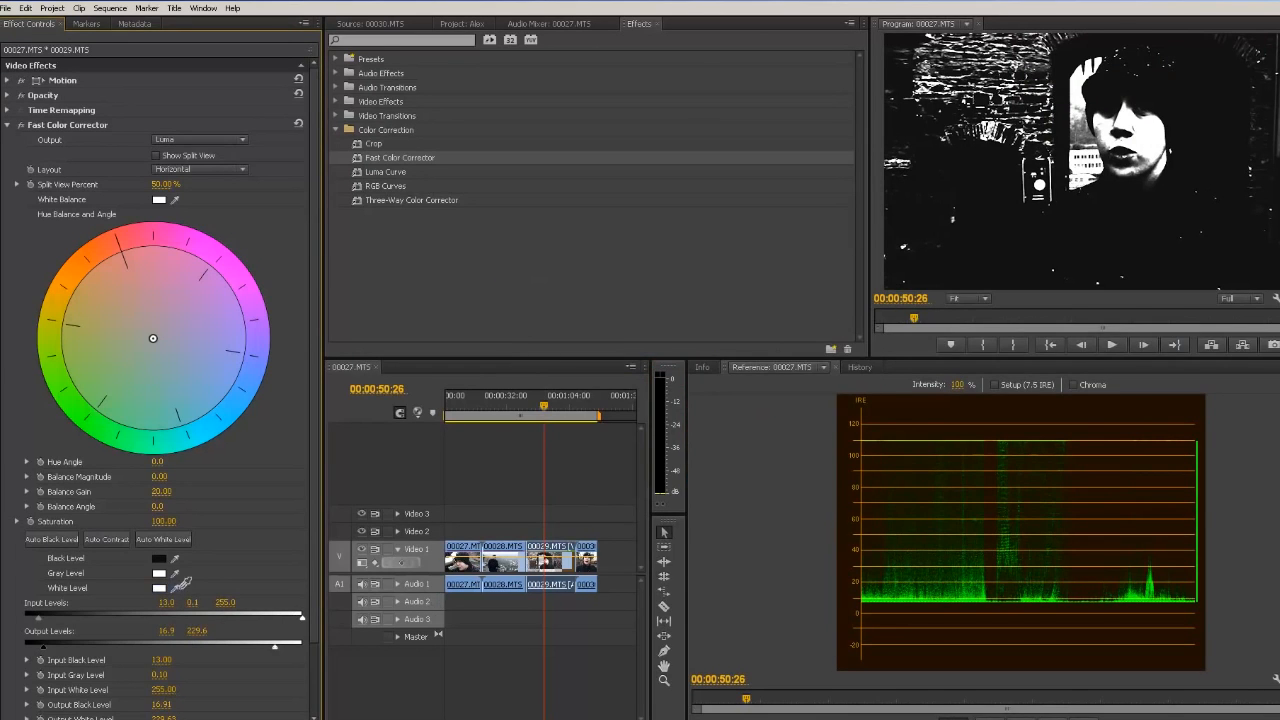
left_click(174, 588)
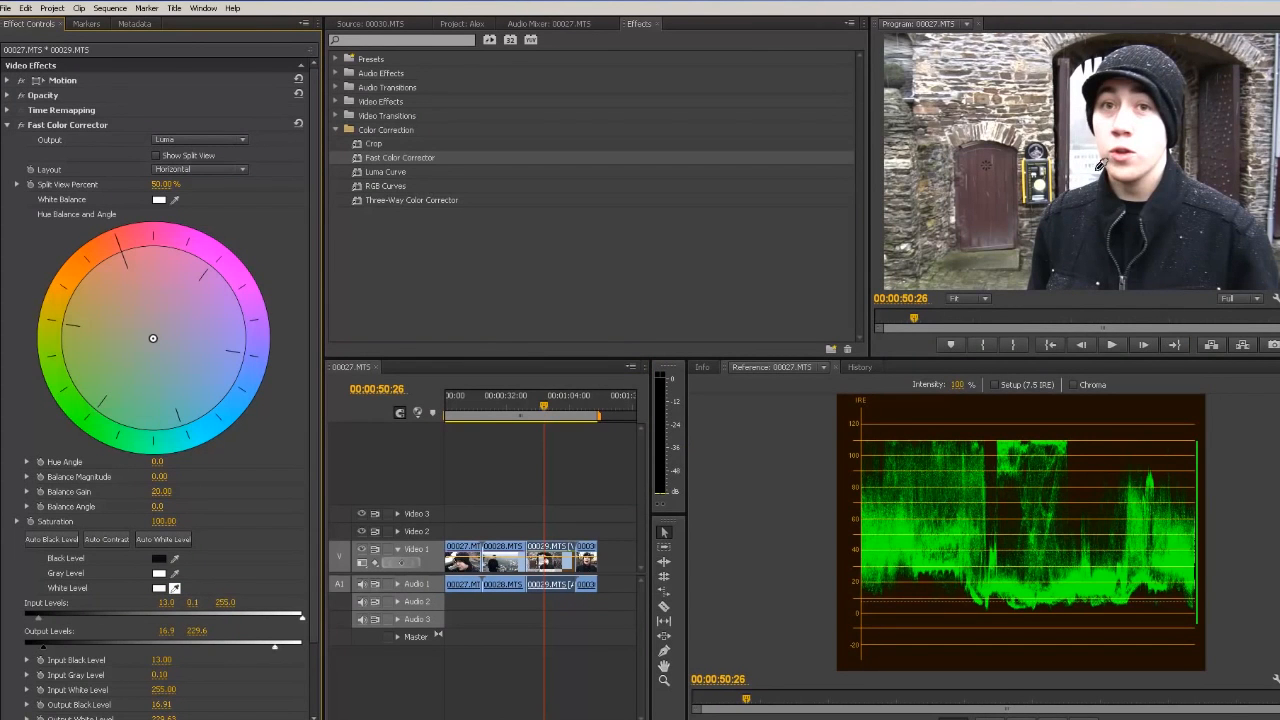
left_click(1040, 190)
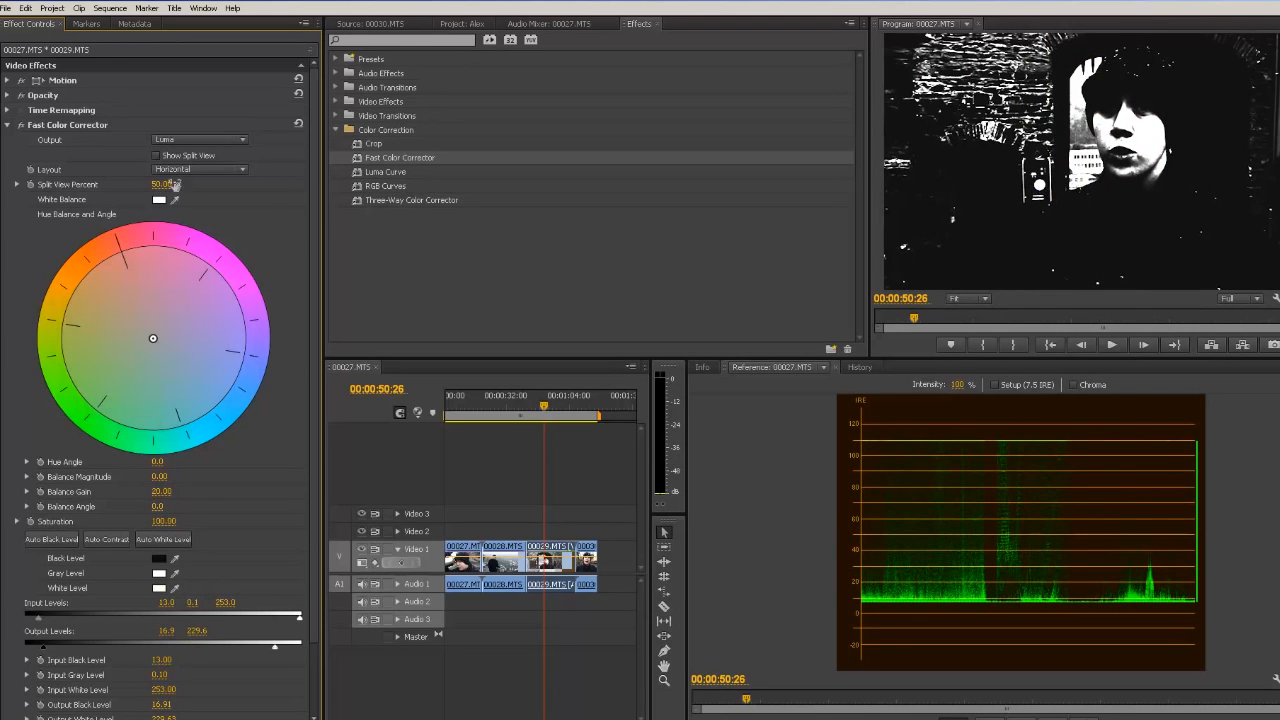
Step: Switch the output to Composite, then undo the gray and white level samples
left_click(199, 140)
left_click(178, 156)
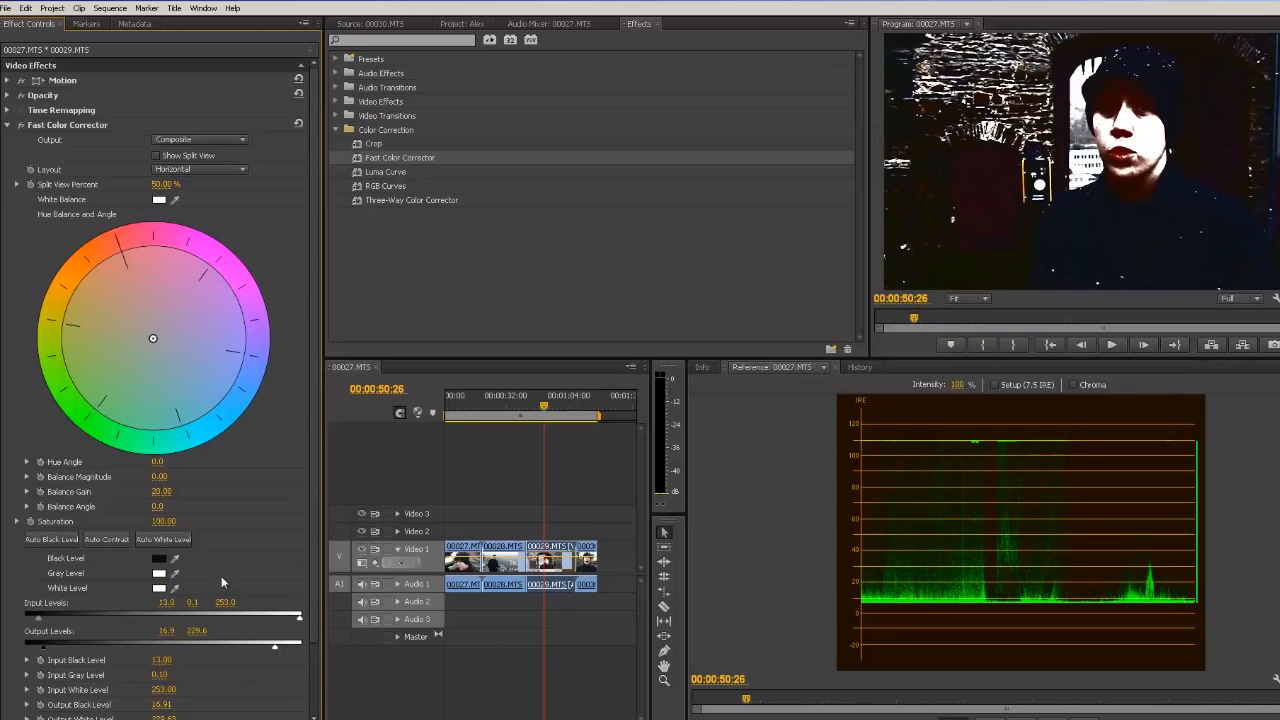
scroll(223, 582, "down", 1)
key("ctrl+z")
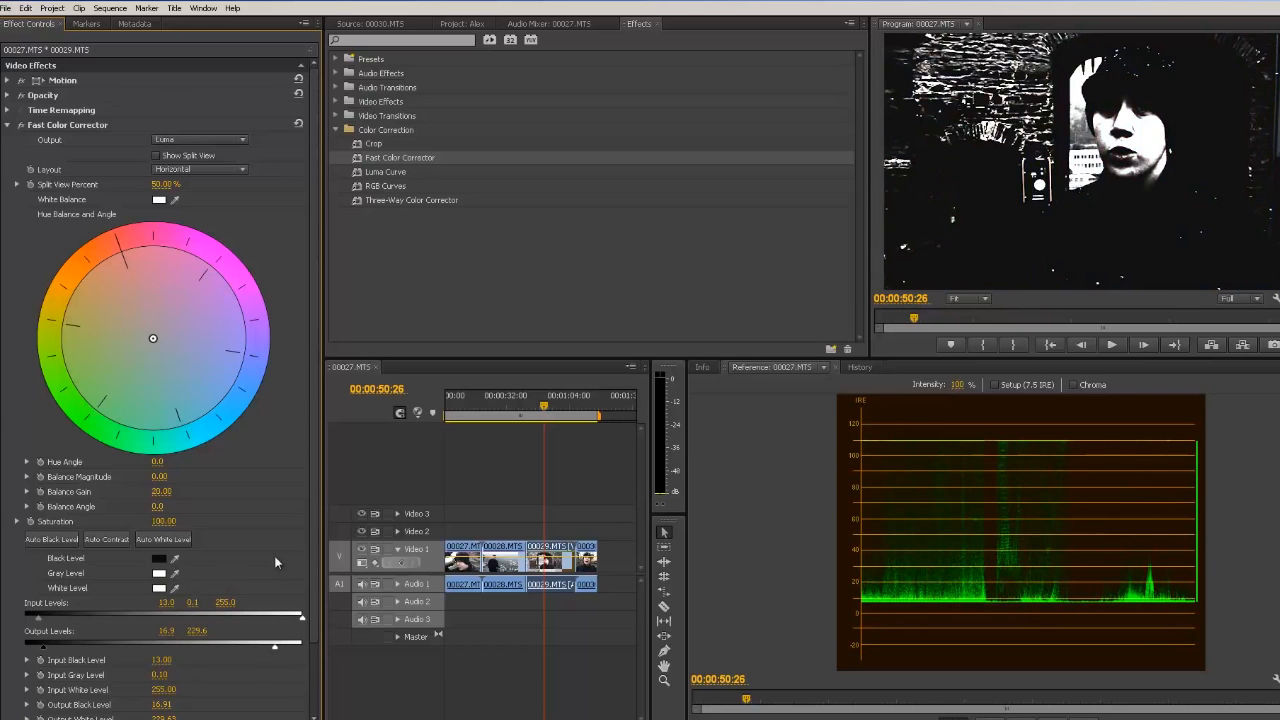
key("ctrl+z")
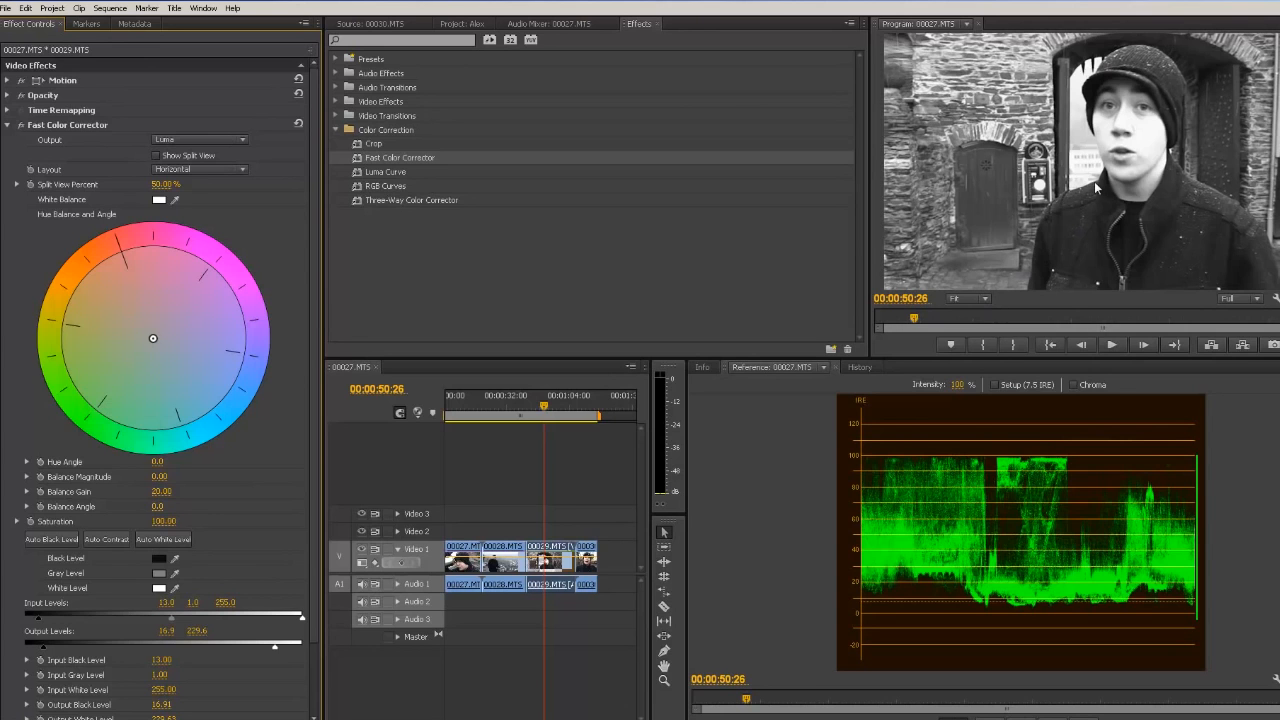
Step: Set the Fast Color Corrector output to Composite and the input gray level to 0.9
left_click(193, 140)
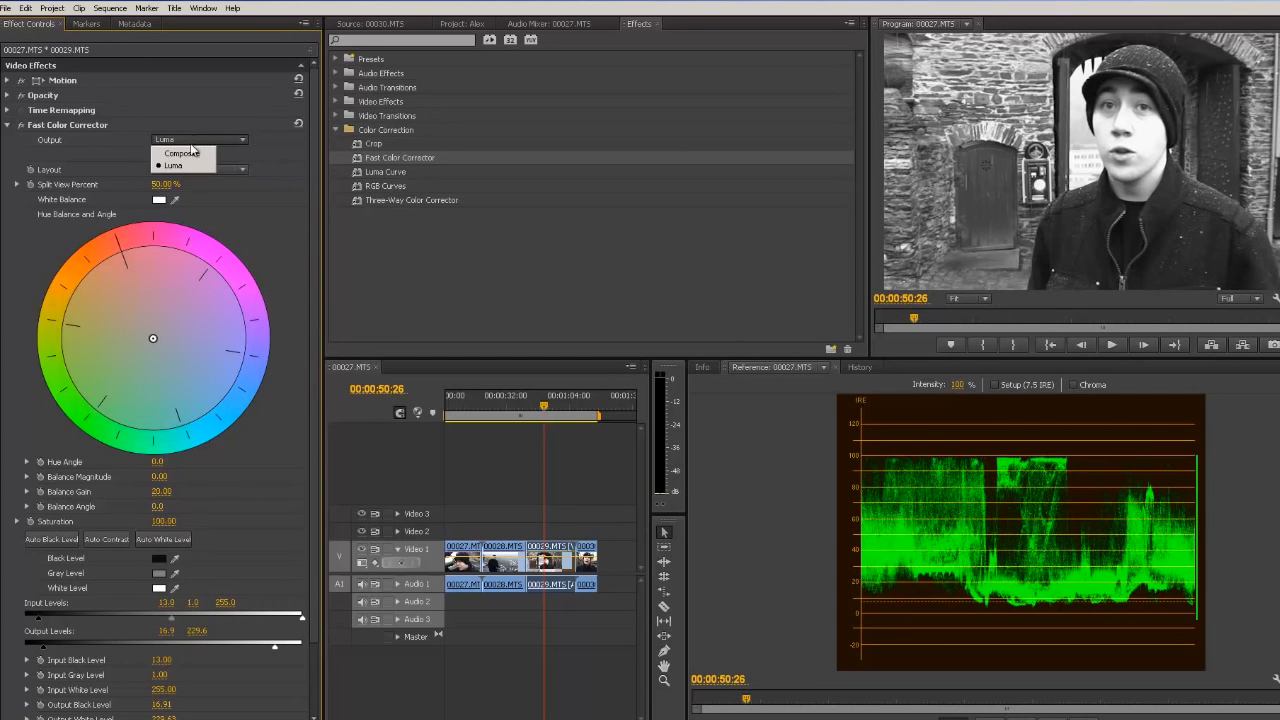
left_click(190, 150)
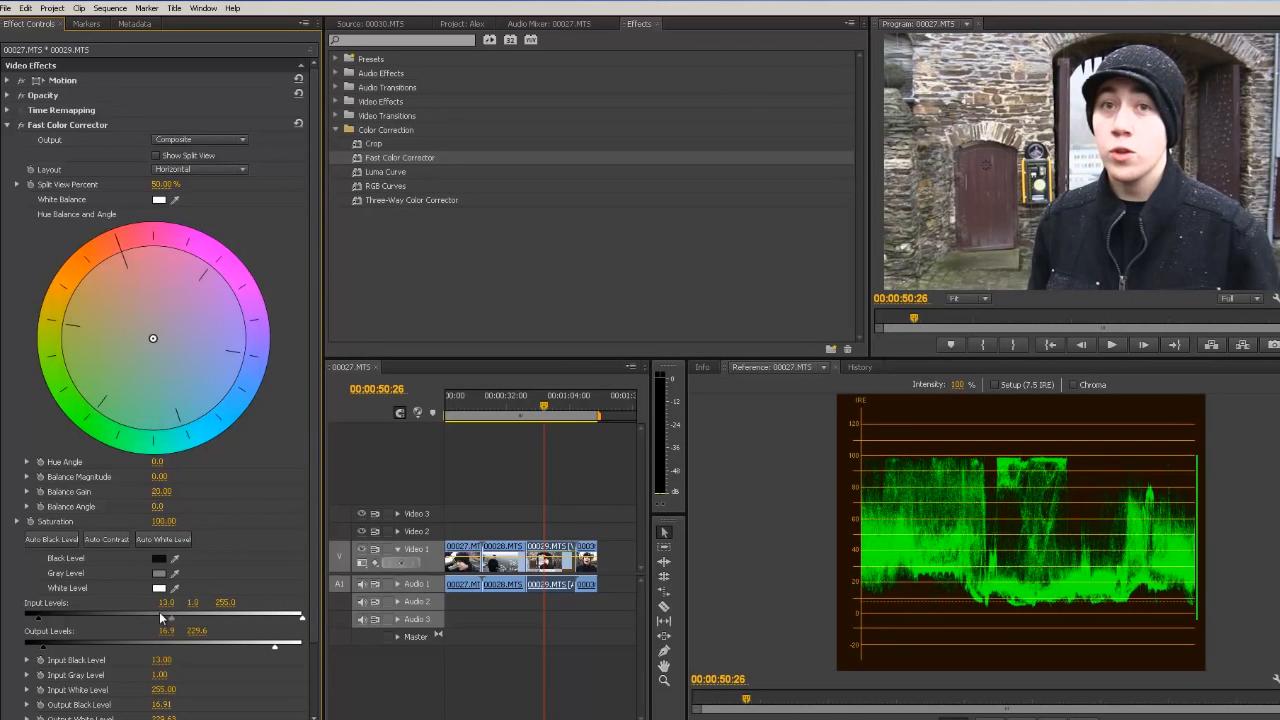
mouse_move(172, 622)
left_mouse_down()
mouse_move(189, 623)
mouse_move(166, 623)
left_mouse_up()
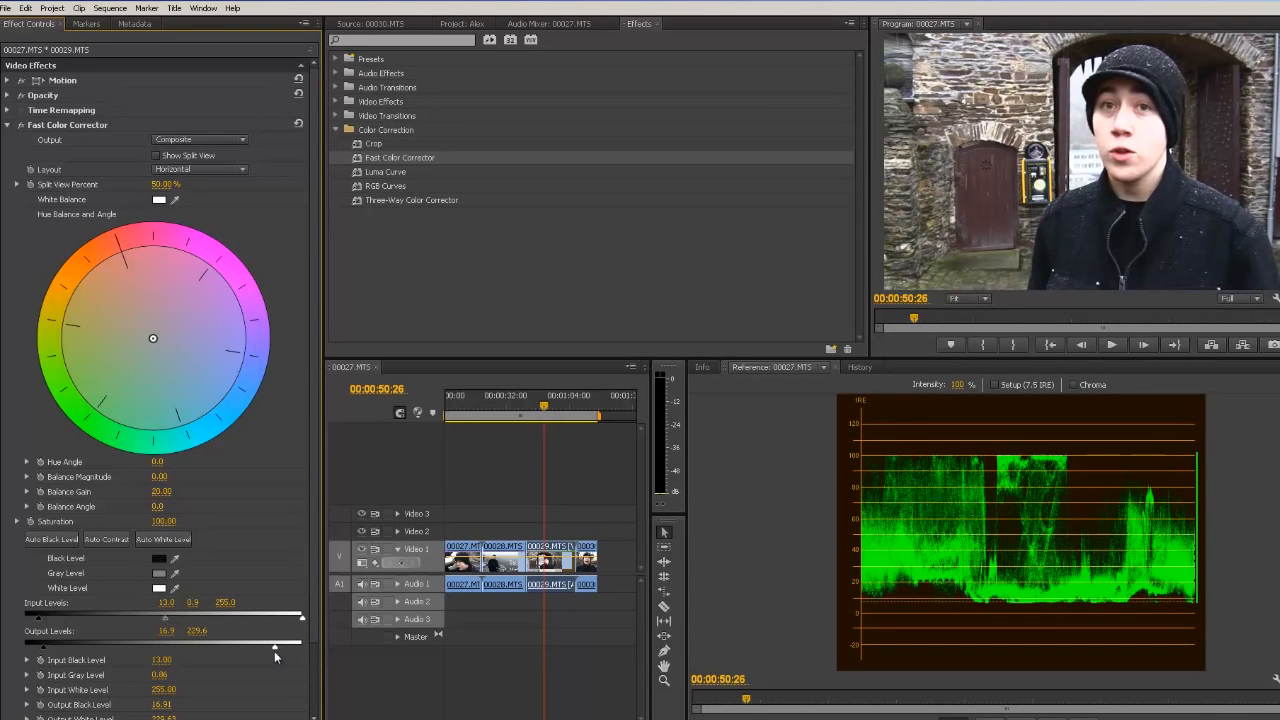
Step: Fine-tune the levels to input black 0.7 and white 253.7, output black 2.0 and white 221.8
left_click_drag(275, 647, 268, 647)
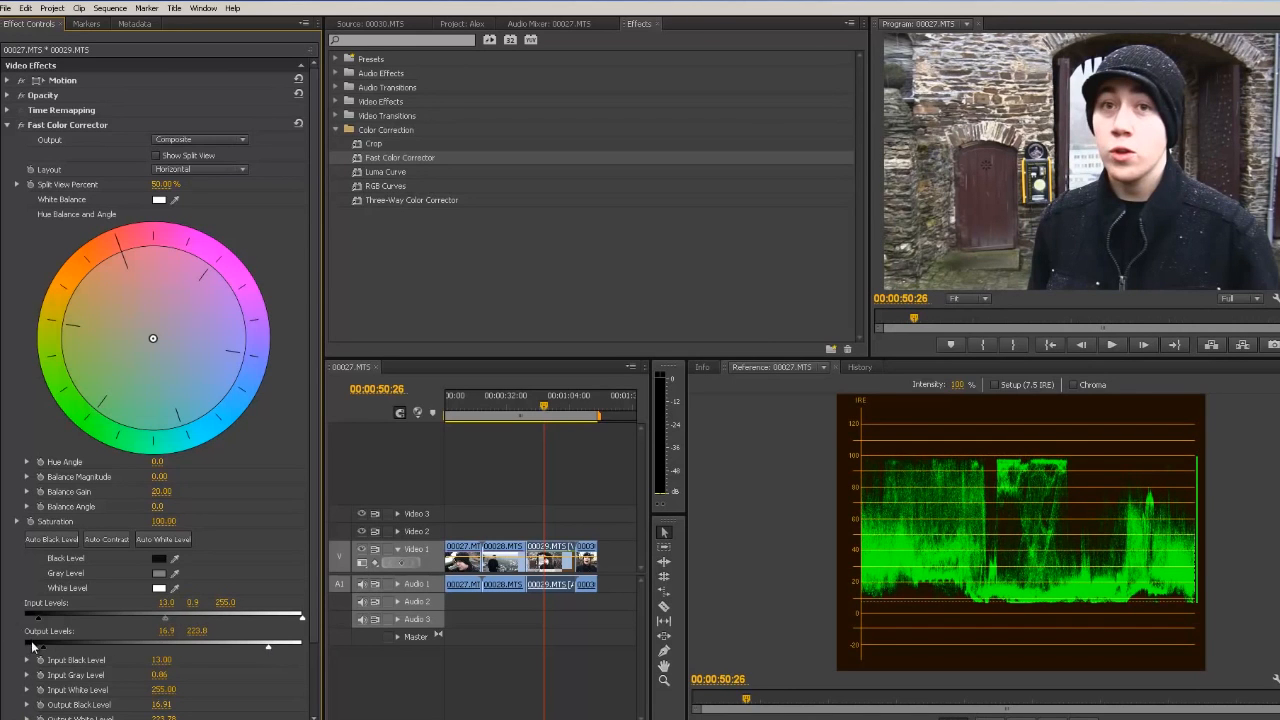
left_click_drag(43, 648, 47, 648)
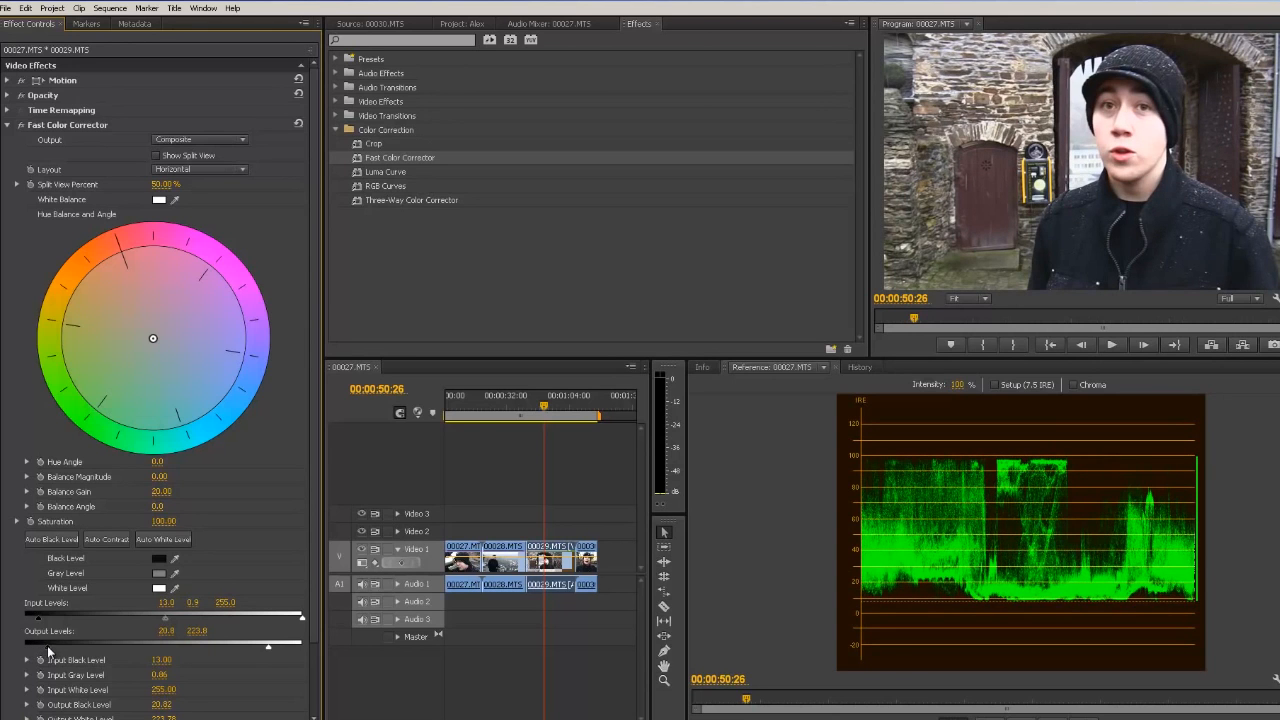
left_click_drag(38, 617, 28, 648)
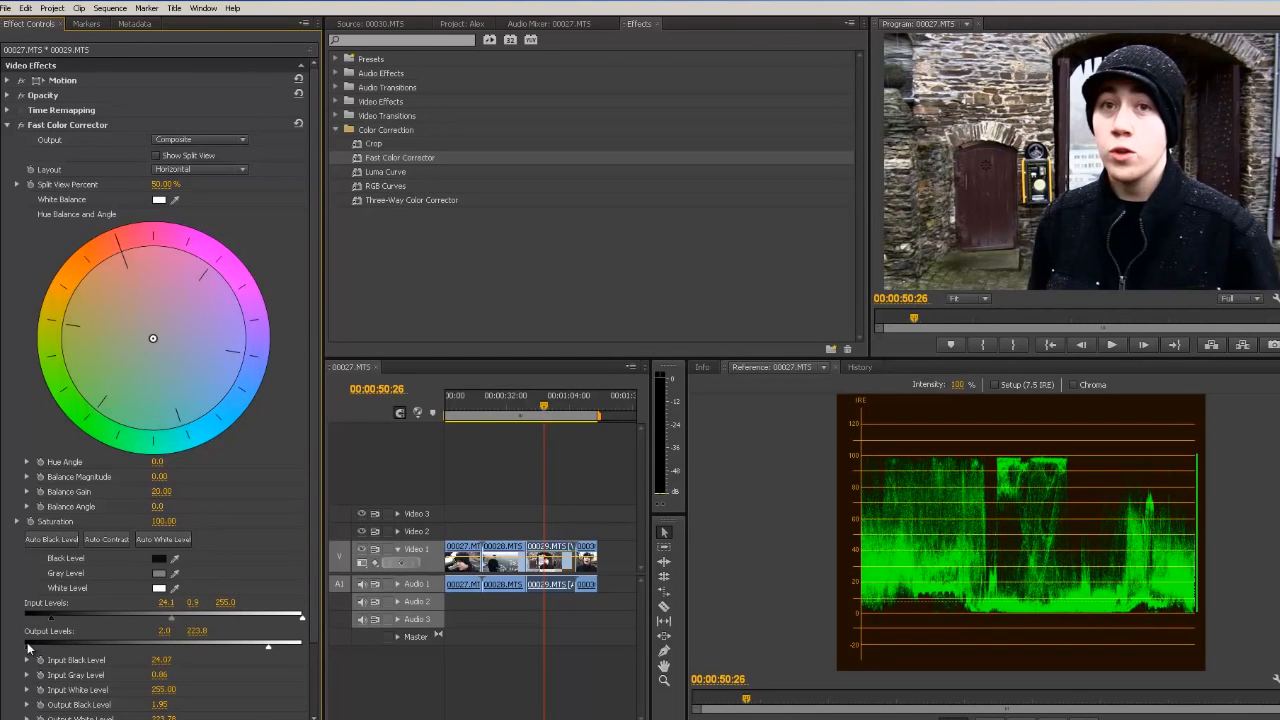
left_click_drag(50, 622, 25, 622)
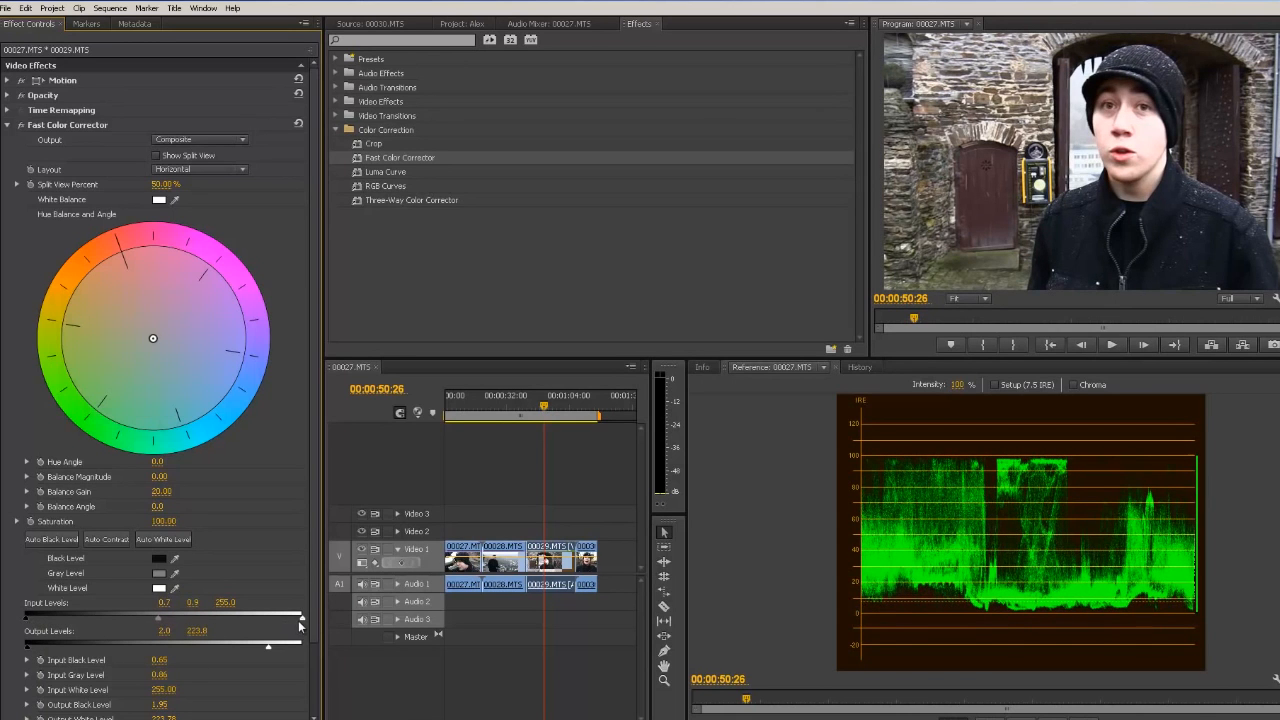
left_click_drag(300, 619, 298, 620)
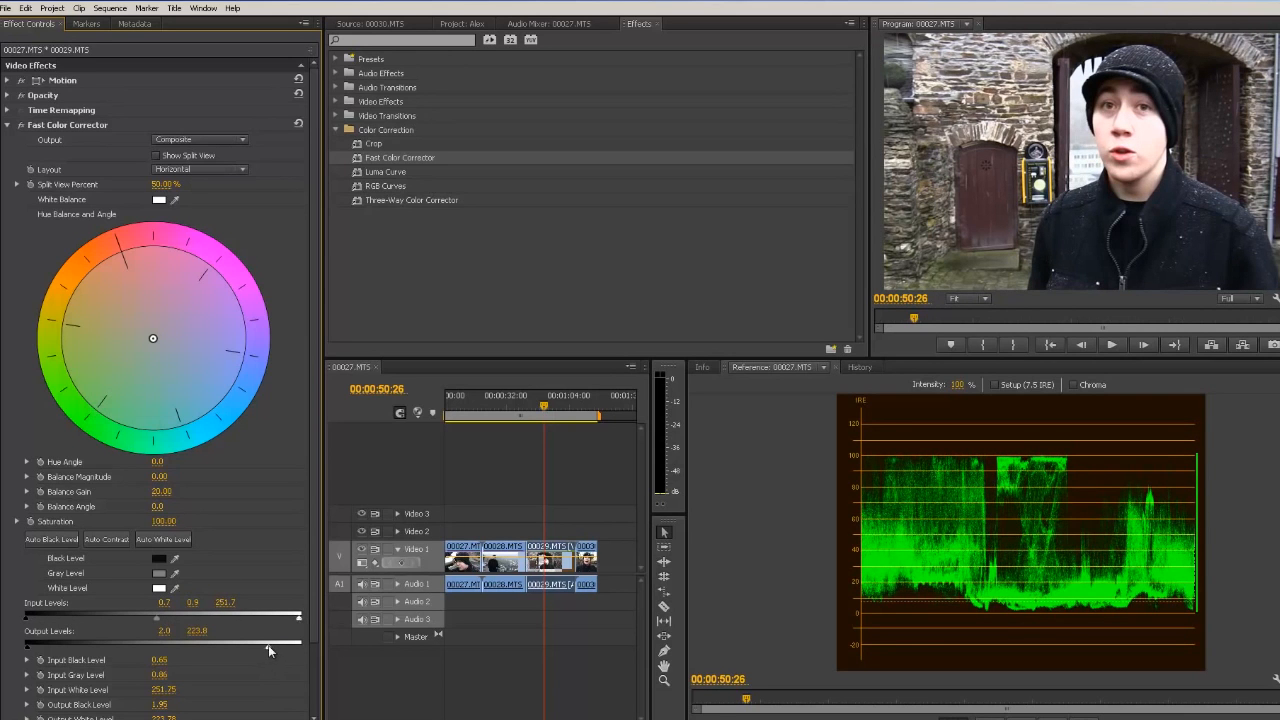
left_click_drag(268, 650, 266, 650)
Step: Toggle the Fast Color Corrector effect off and on to compare the result
left_click(20, 125)
left_click(20, 128)
left_click(20, 128)
left_click(20, 128)
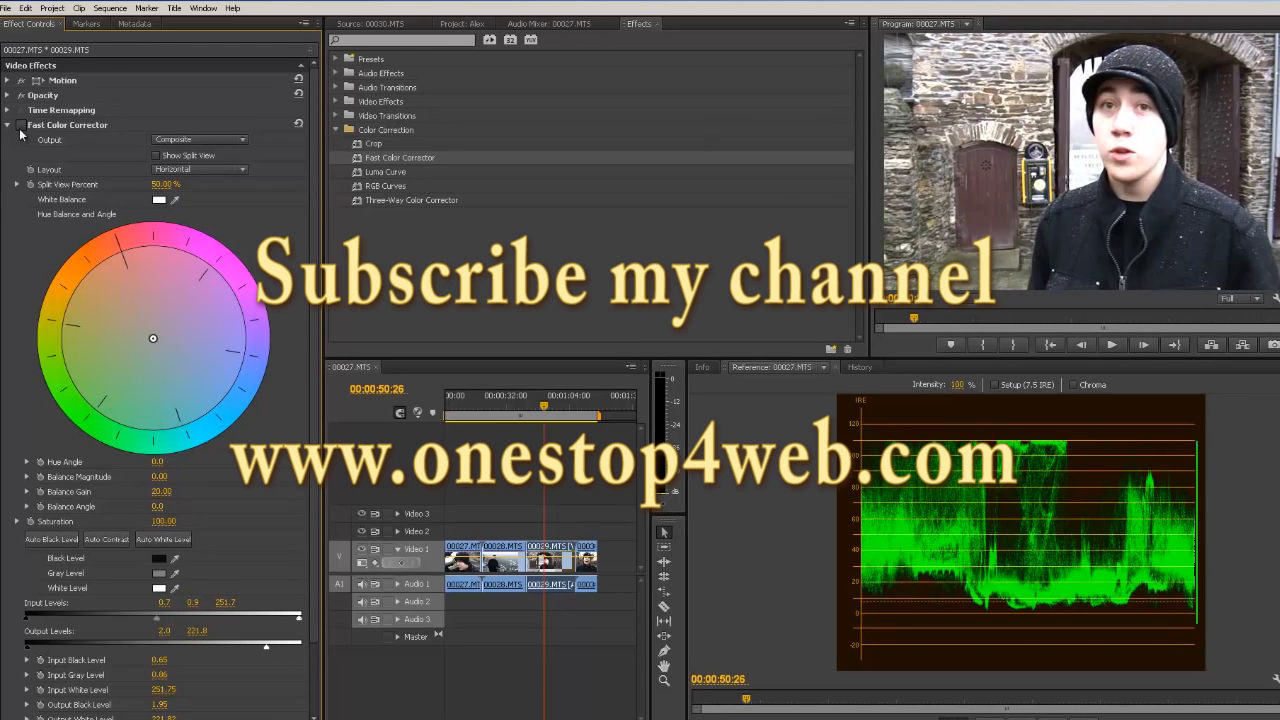
Step: Compare the clip with the Fast Color Corrector toggled off and on in the Vectorscope, then return the reference monitor to YC Waveform
left_click(20, 128)
left_click(20, 128)
left_click(20, 128)
left_click(20, 128)
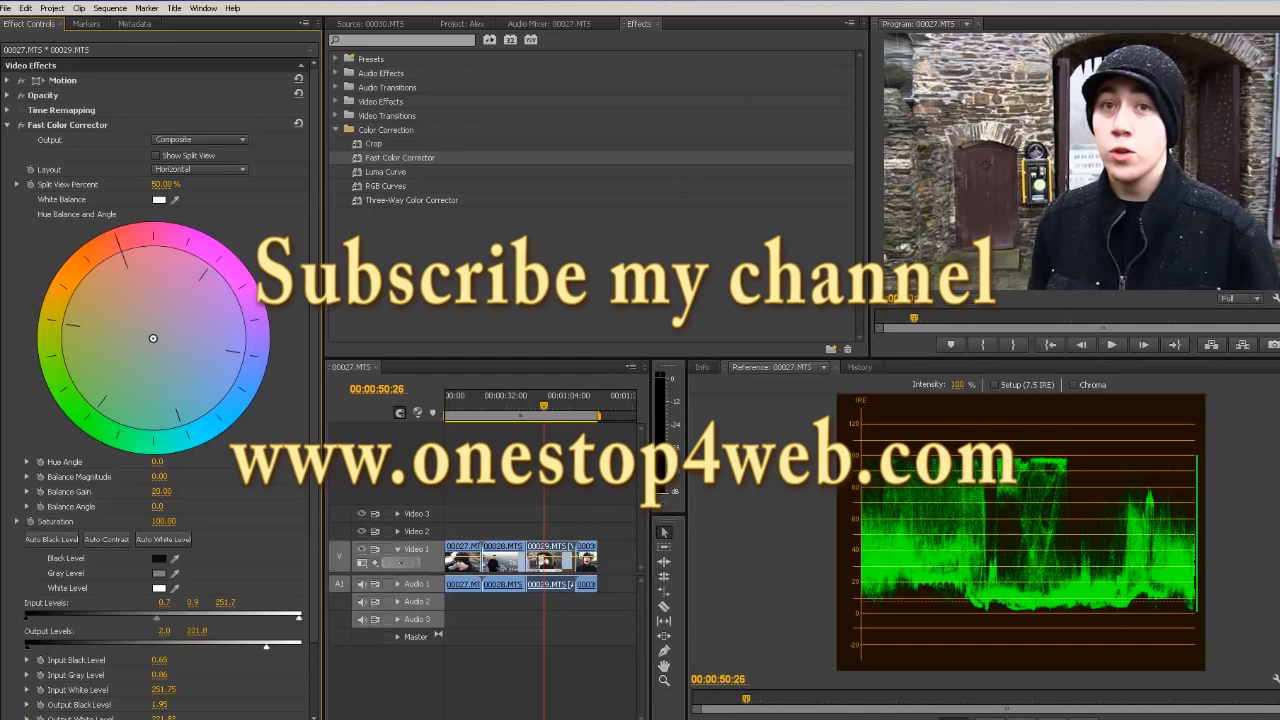
left_click(1275, 678)
left_click(1128, 492)
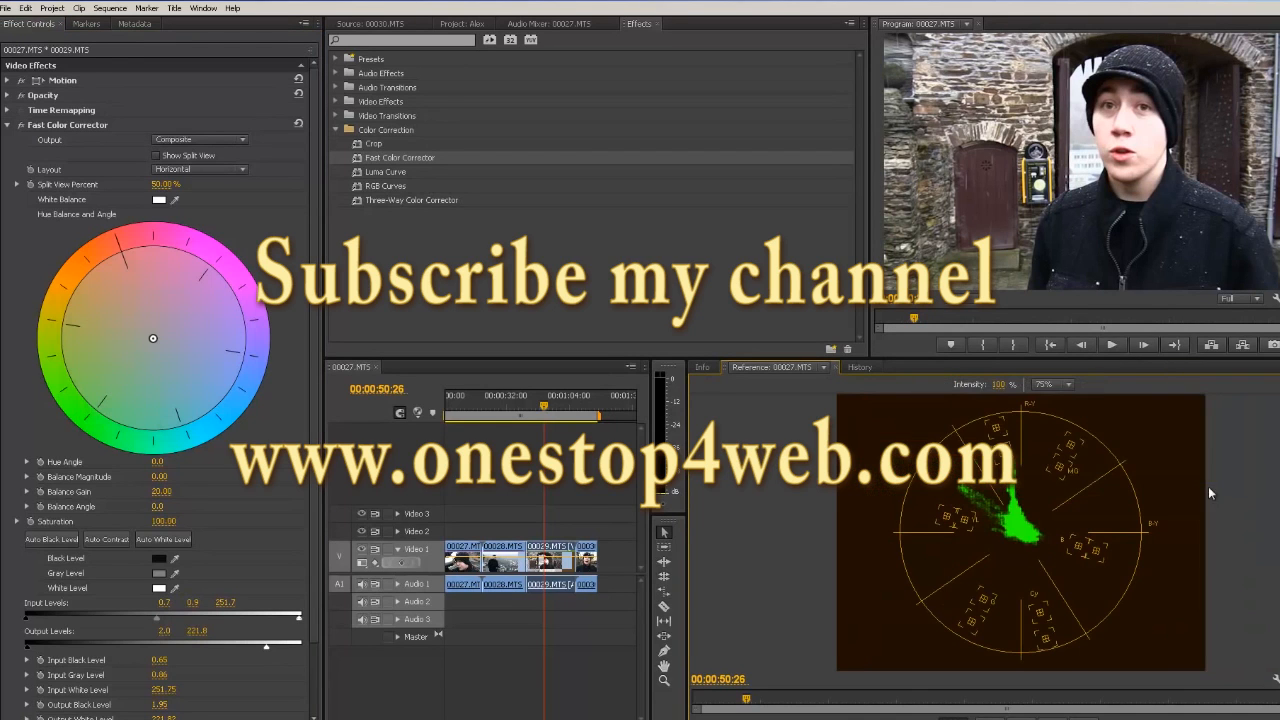
left_click(22, 129)
left_click(22, 129)
left_click(22, 129)
left_click(22, 129)
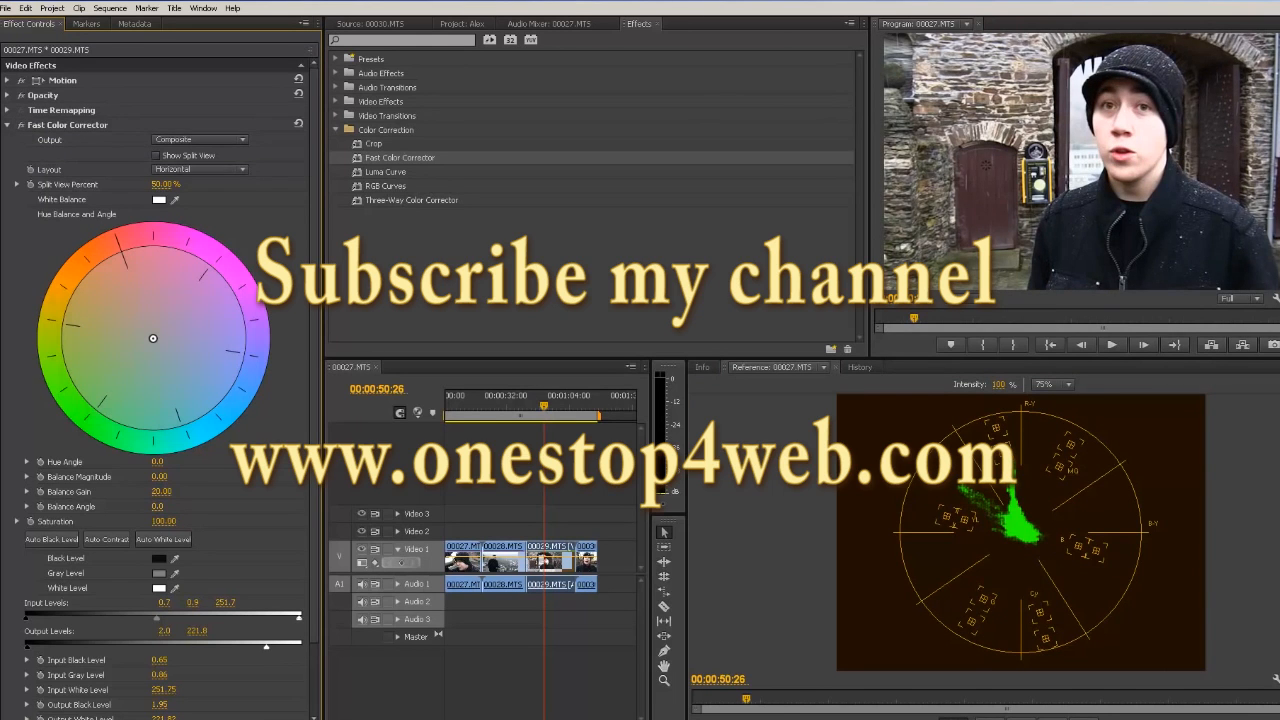
right_click(1275, 678)
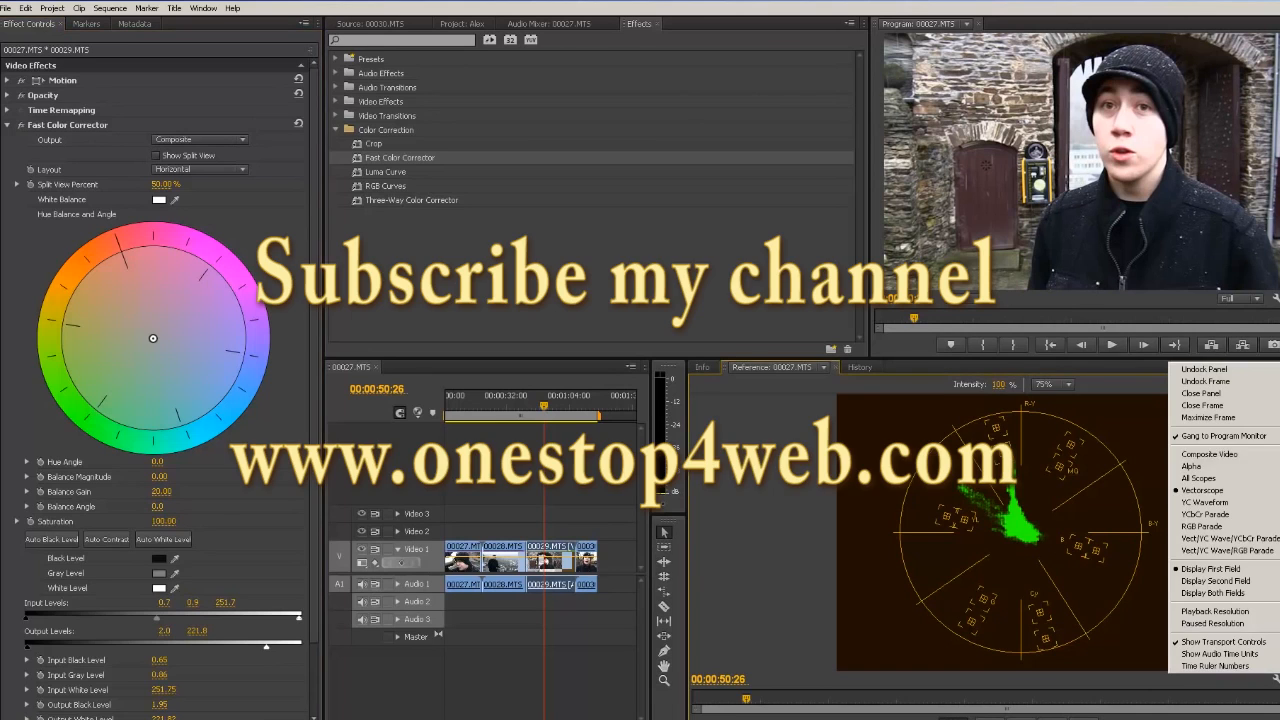
left_click(1203, 490)
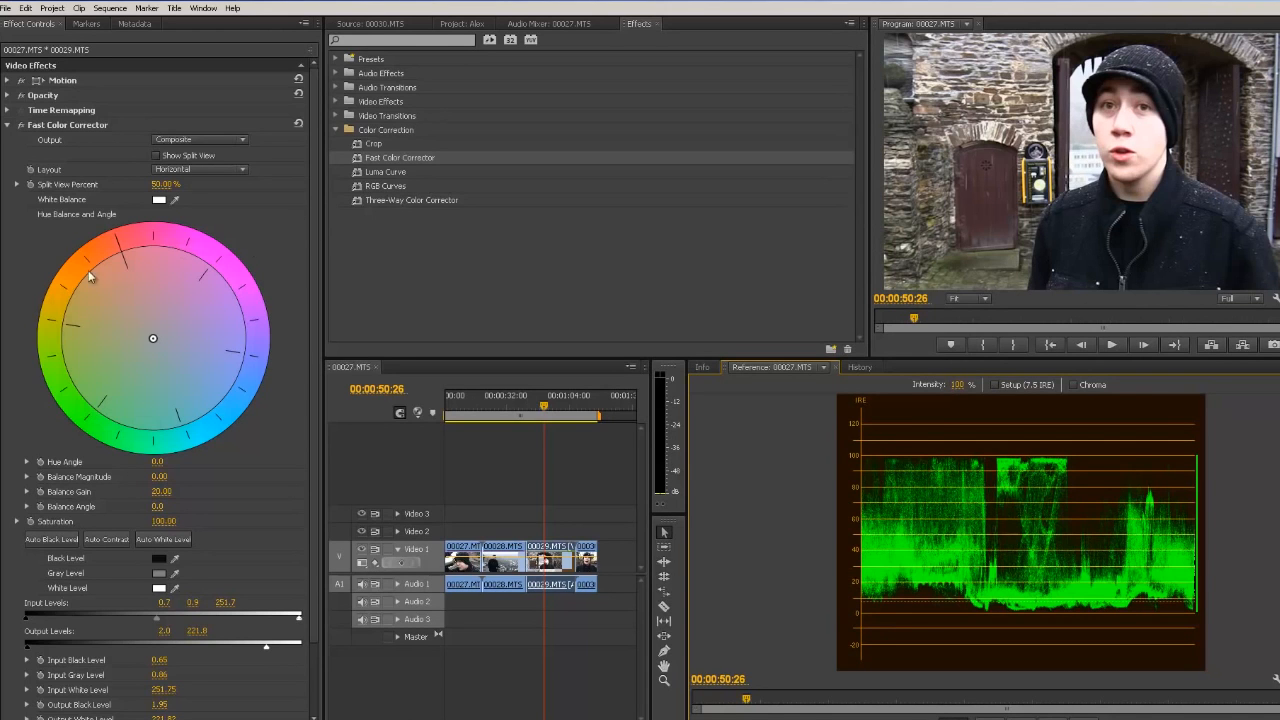
Step: Apply the Crop effect to the clip and move it above the Fast Color Corrector in the effect stack
left_click_drag(366, 144, 545, 565)
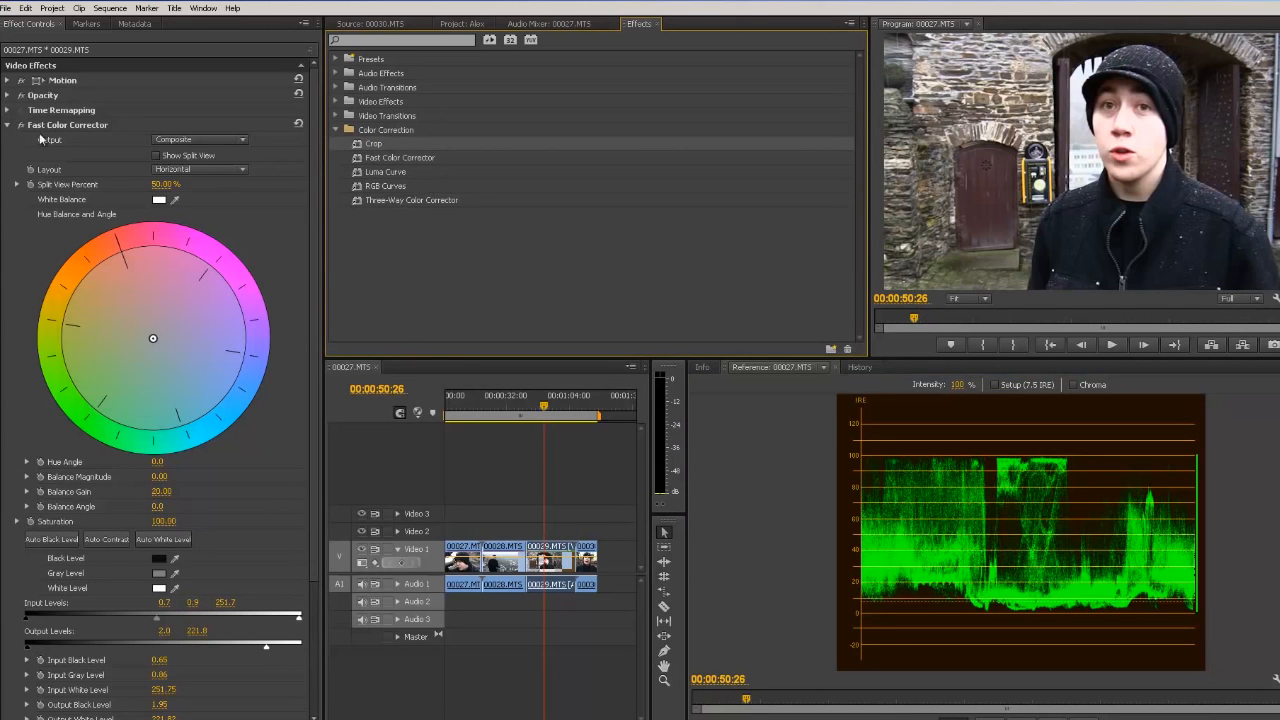
left_click(7, 125)
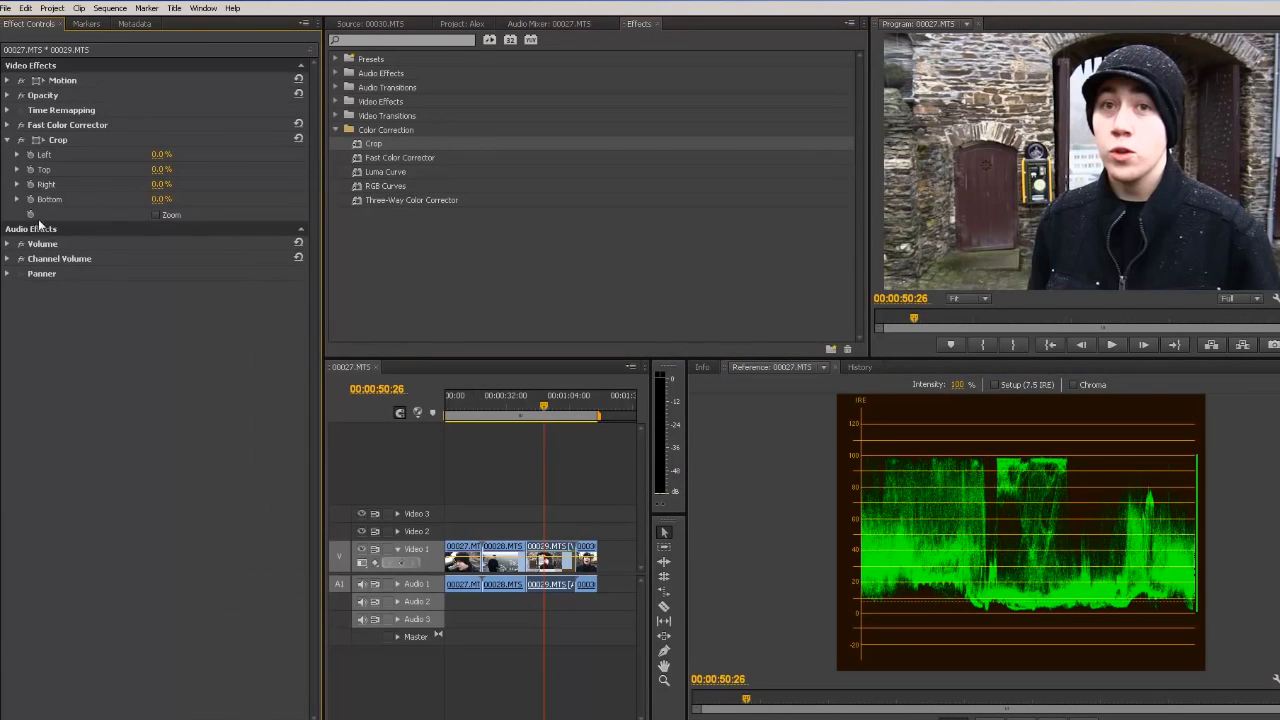
left_click_drag(33, 142, 61, 116)
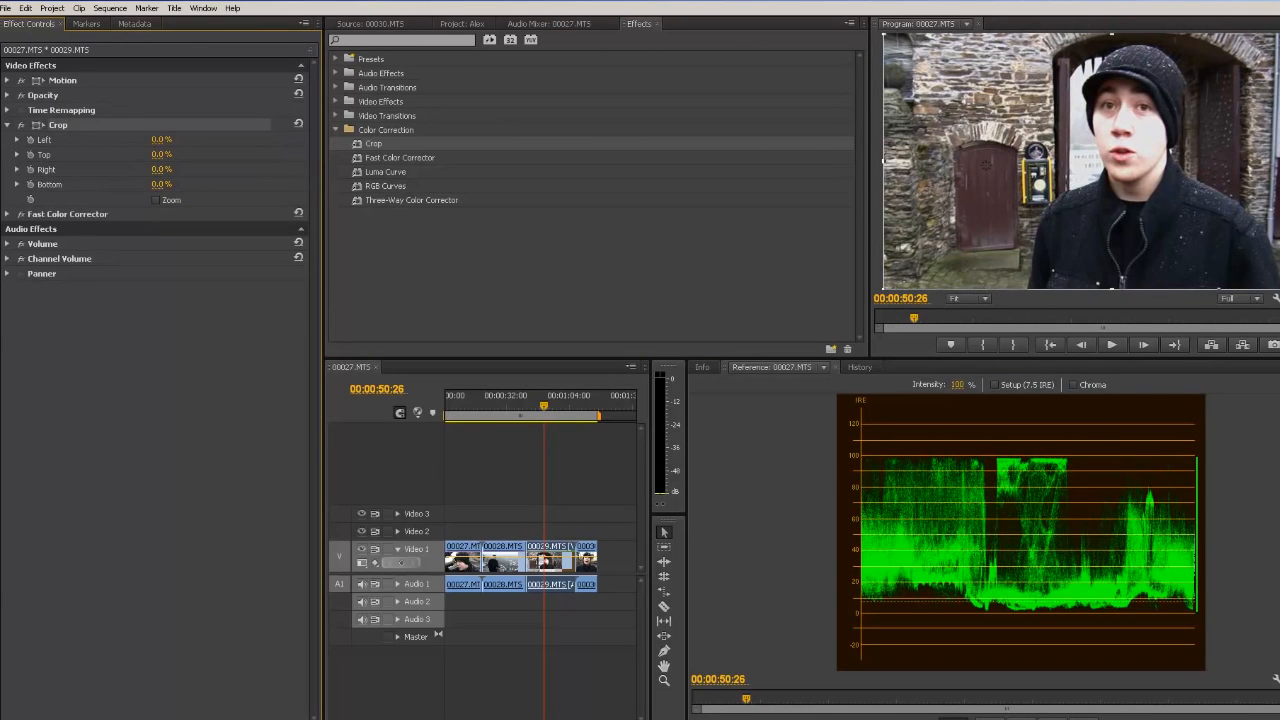
mouse_move(1277, 34)
left_mouse_down()
mouse_move(1229, 86)
mouse_move(1014, 143)
mouse_move(959, 243)
mouse_move(1279, 34)
left_mouse_up()
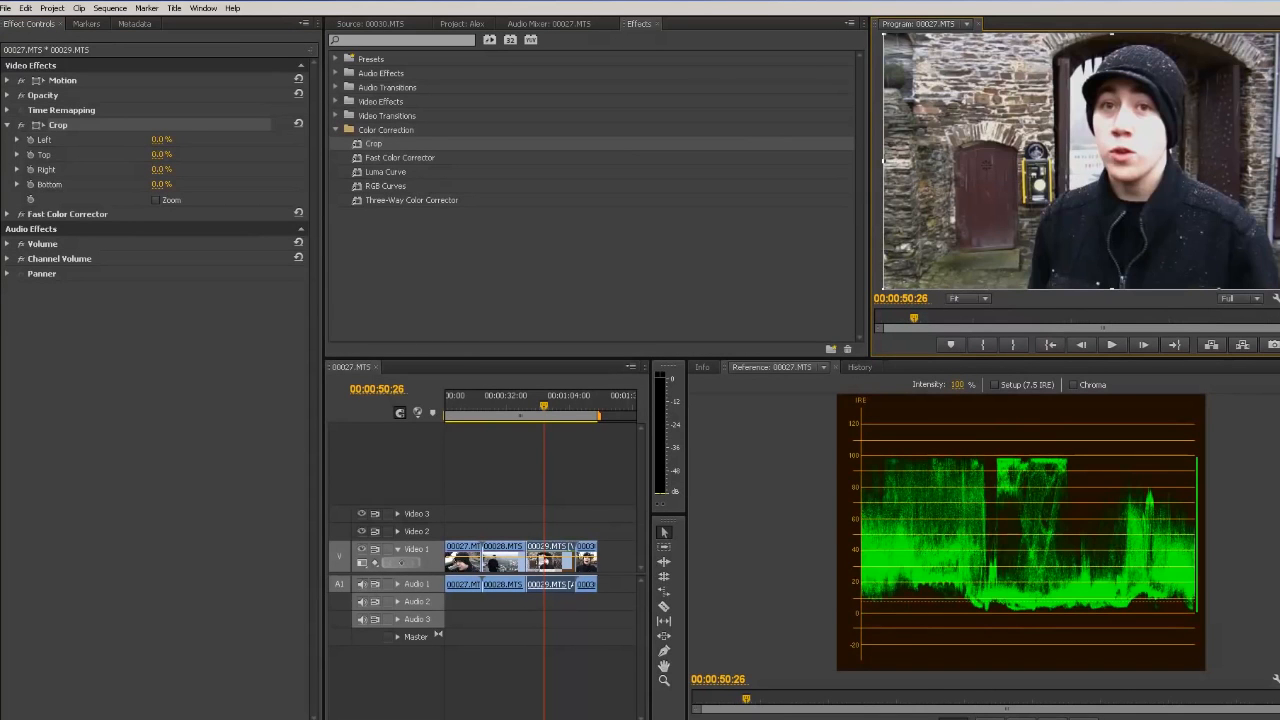
Step: Crop the frame down to a patch of facial skin at 00:00:51:28, about Left 51.0%, Top 36.8%, Right 46.3%, Bottom 51.8%
left_click(550, 414)
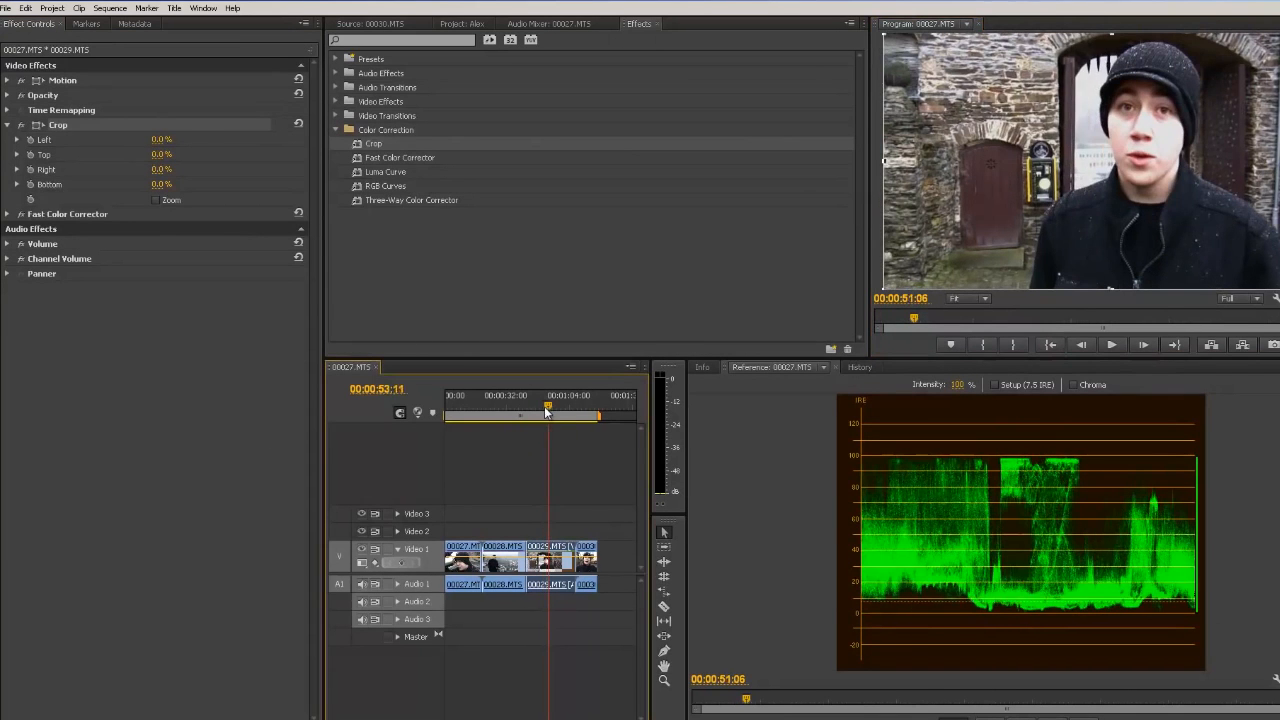
mouse_move(550, 414)
left_mouse_down()
mouse_move(560, 418)
mouse_move(528, 416)
mouse_move(543, 418)
left_mouse_up()
left_click_drag(1279, 34, 1120, 137)
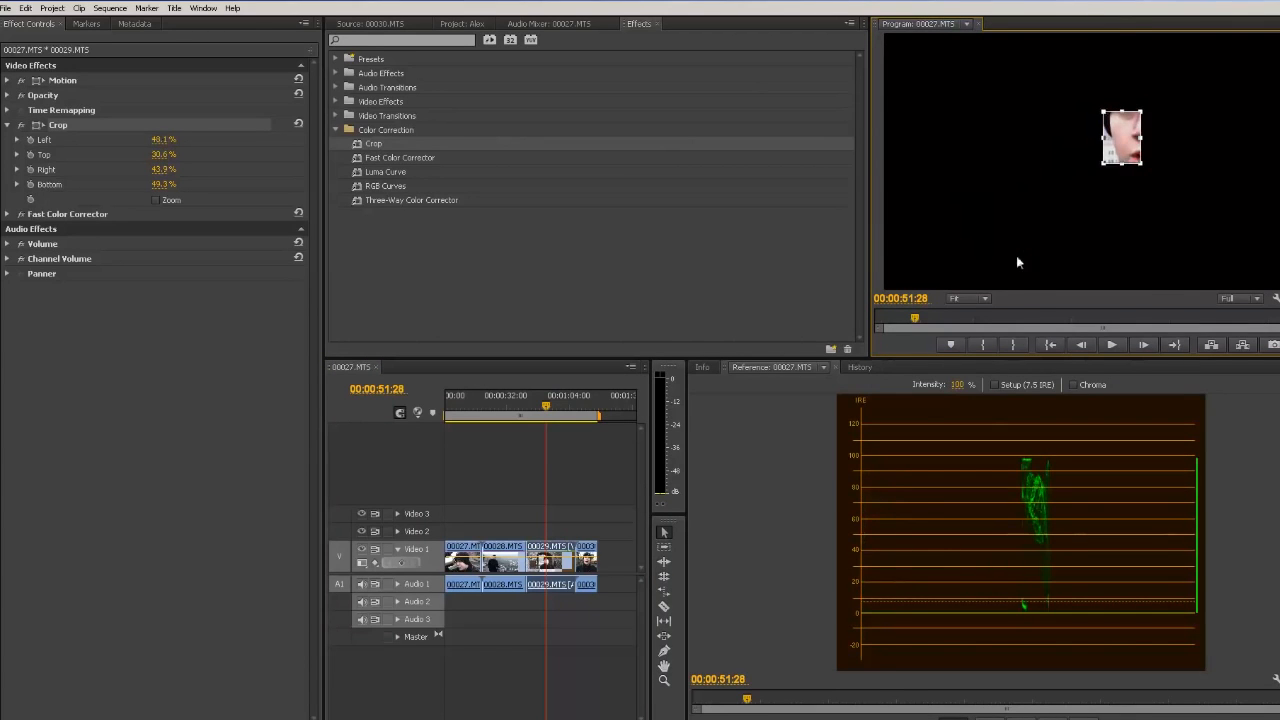
left_click(984, 299)
left_click(965, 396)
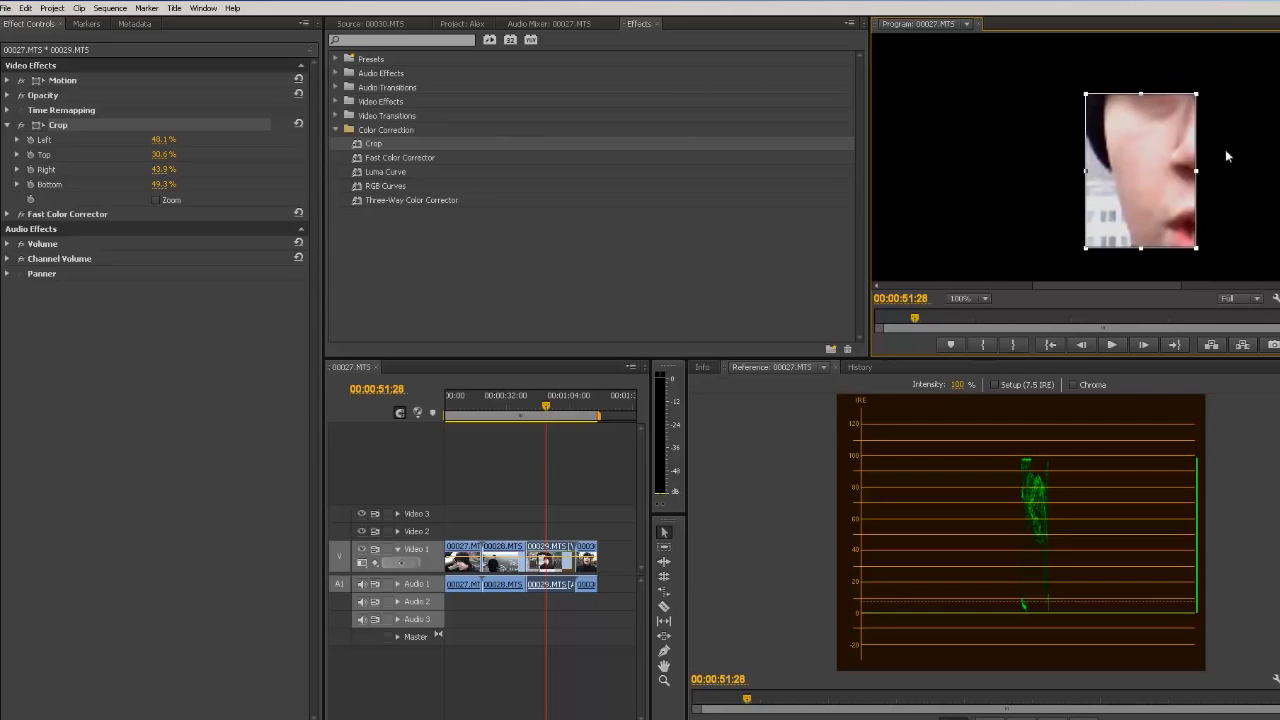
left_click_drag(1196, 88, 1163, 140)
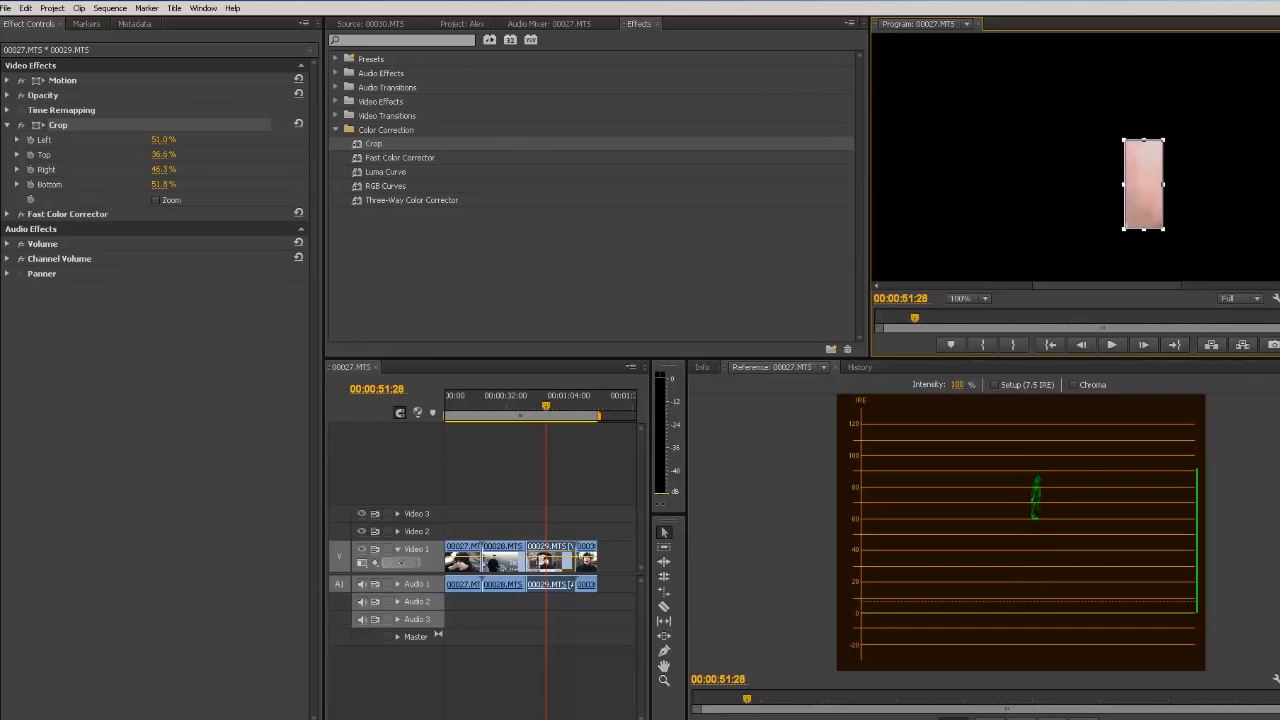
Step: Set the Fast Color Corrector hue balance to magnitude 25.12 and angle 106.2° while viewing the skin patch in the Vectorscope
left_click(1273, 367)
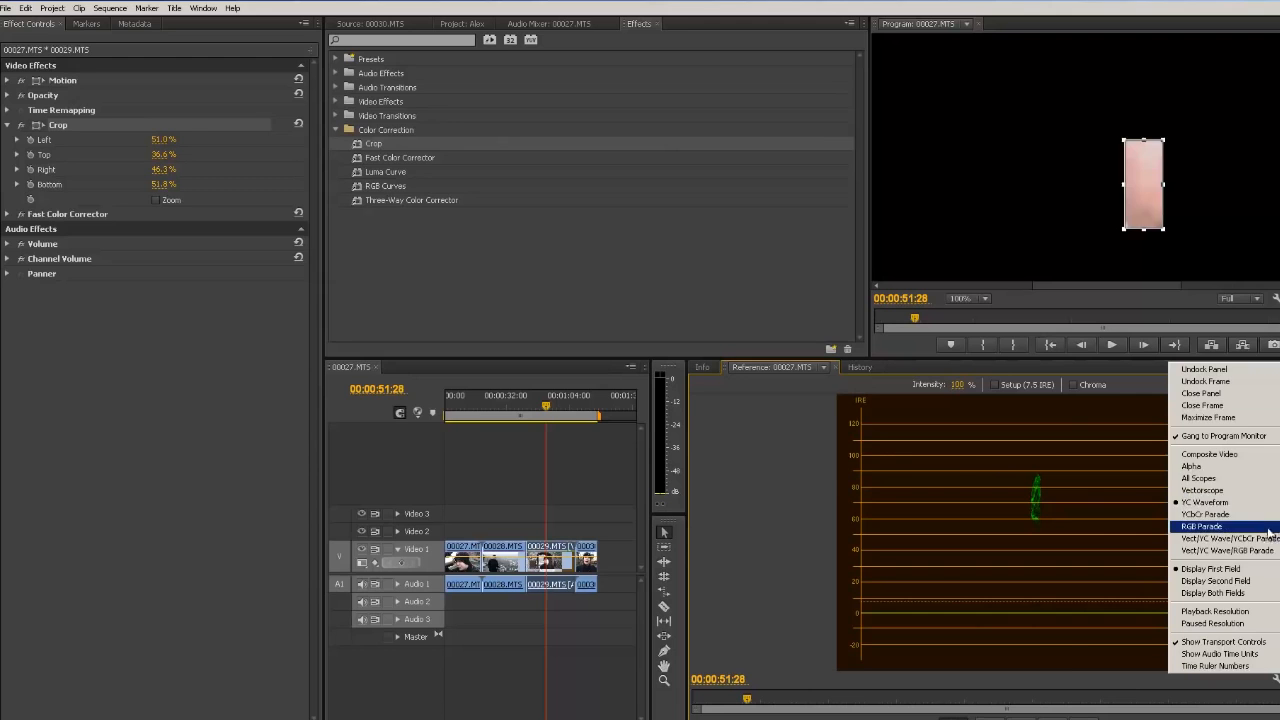
left_click(1220, 490)
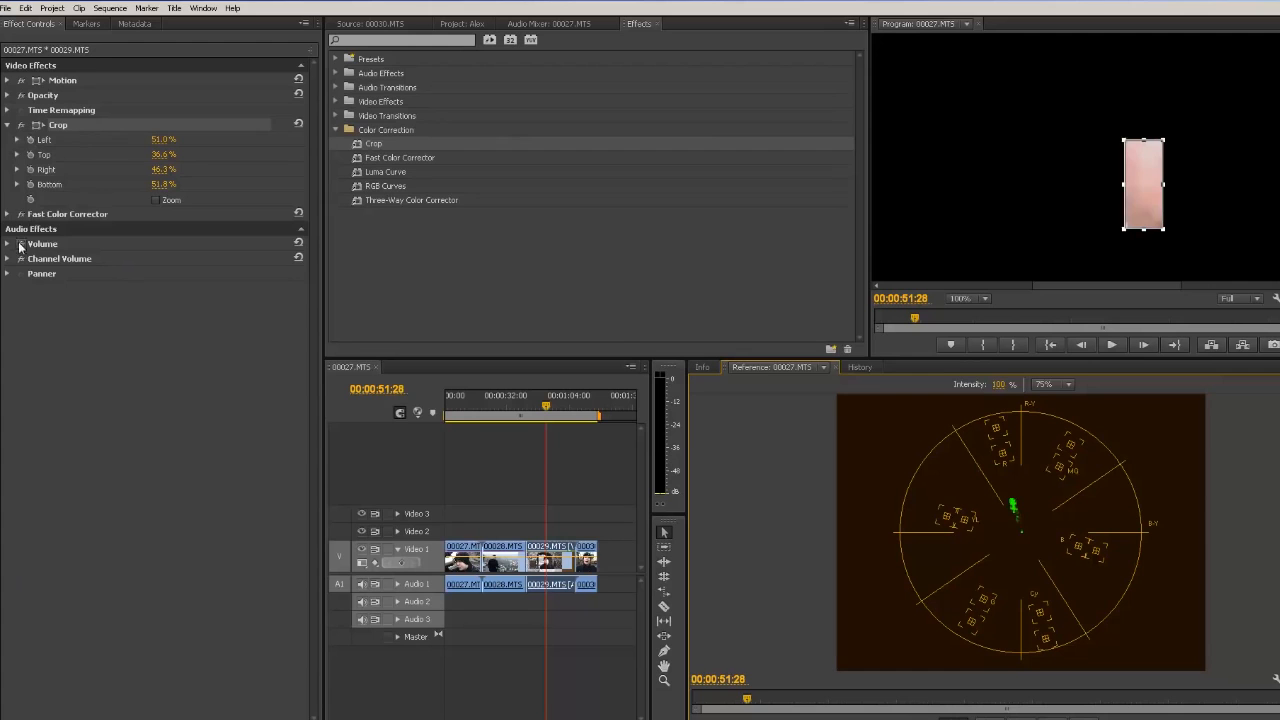
left_click(8, 214)
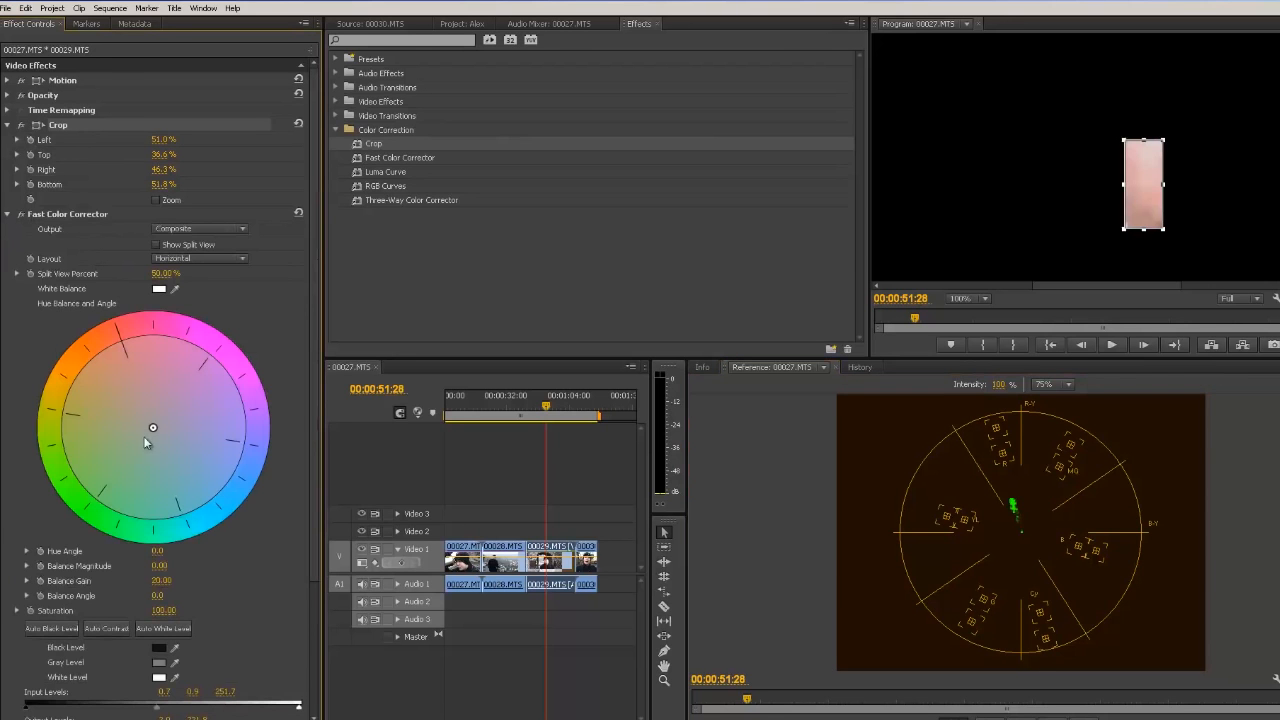
left_click_drag(152, 430, 147, 452)
Step: Turn off the Crop effect and toggle the Fast Color Corrector off and on to compare the full frame
left_click(21, 126)
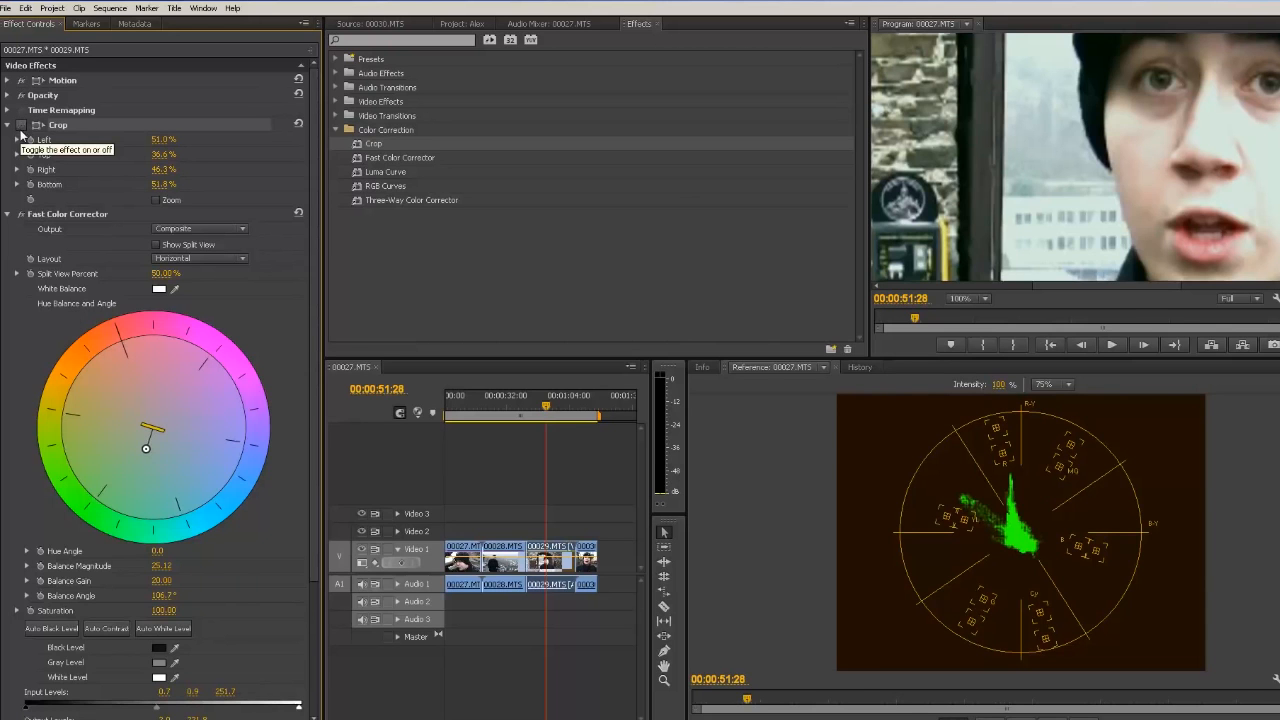
left_click(24, 215)
left_click(25, 216)
left_click(25, 216)
left_click(25, 216)
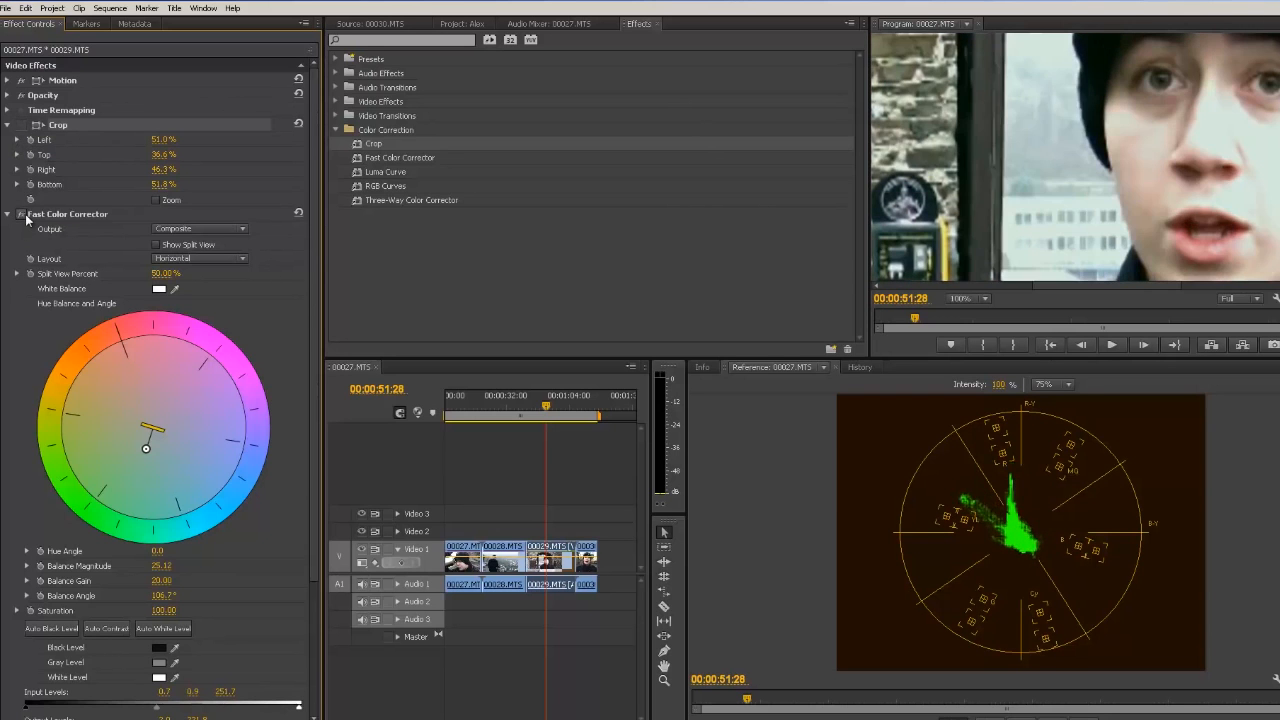
left_click(25, 216)
left_click(25, 216)
left_click(25, 216)
left_click(25, 216)
left_click(25, 216)
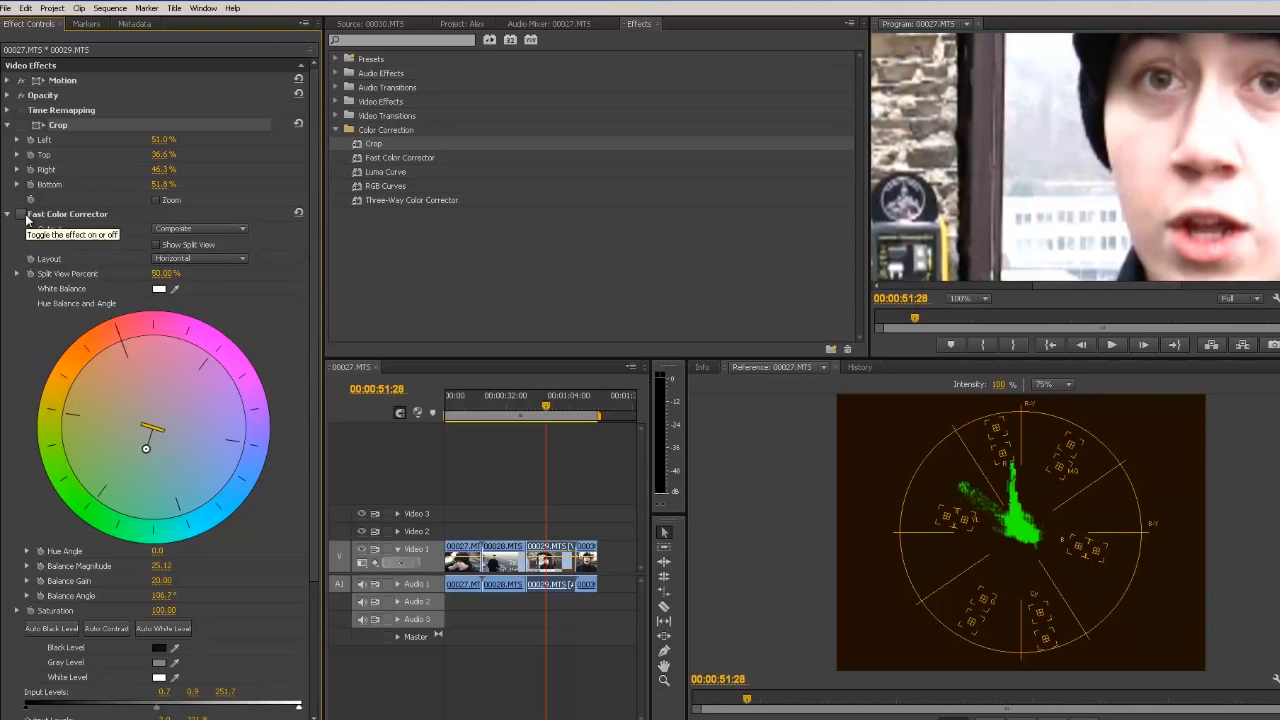
left_click(25, 216)
left_click(25, 216)
left_click(25, 216)
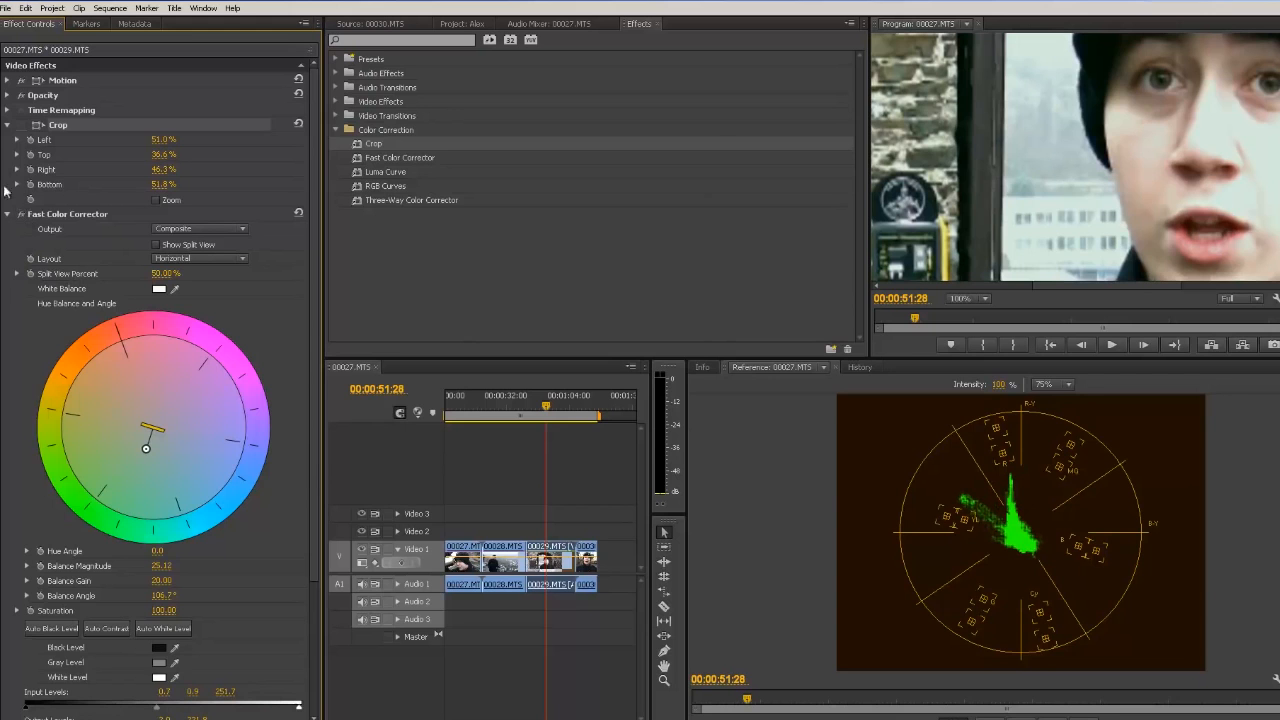
Step: Fit the program monitor view and compare the clip with the Fast Color Corrector toggled off and on again
left_click(984, 298)
left_click(962, 308)
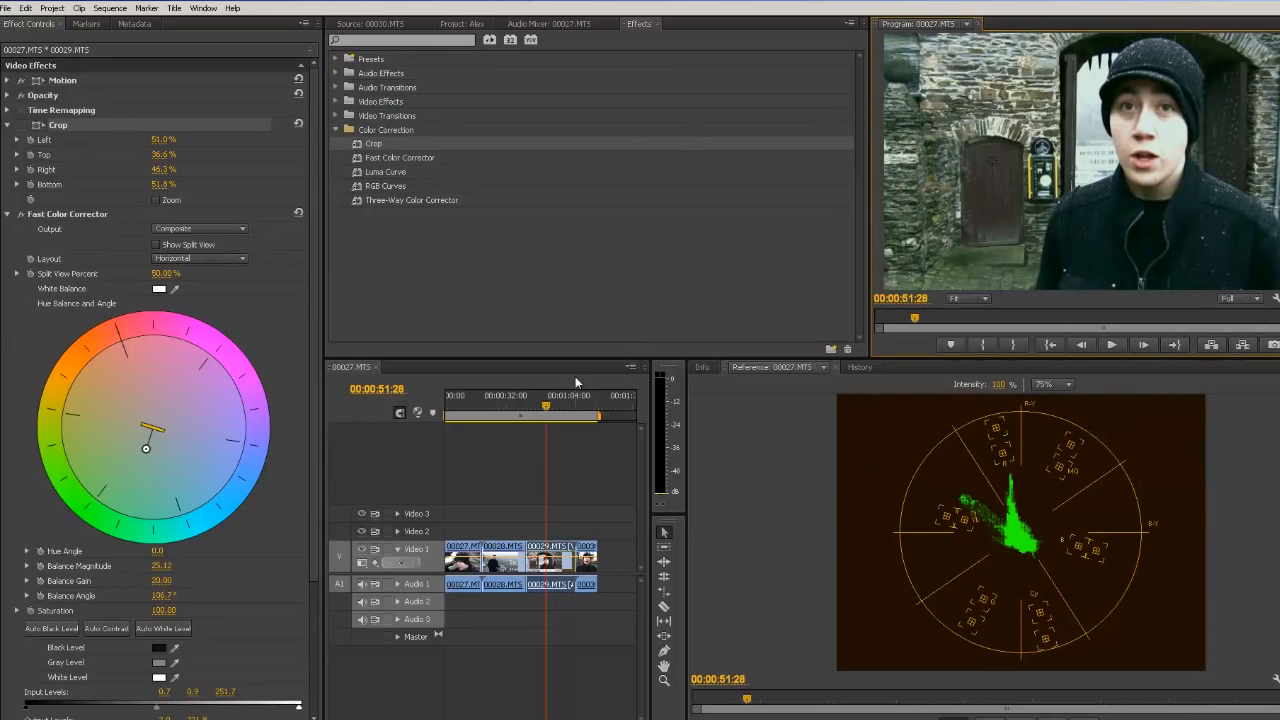
left_click(21, 214)
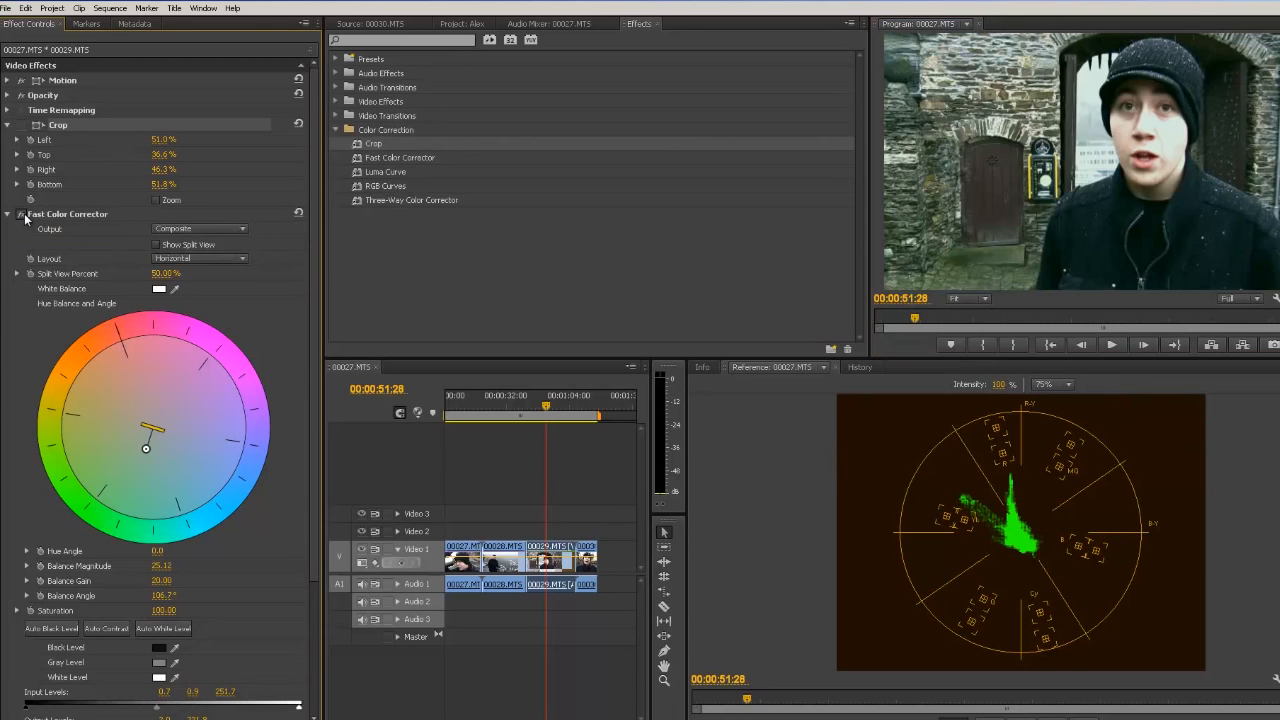
left_click(22, 215)
left_click(22, 214)
left_click(22, 214)
left_click(22, 214)
left_click(22, 214)
left_click(22, 214)
left_click(22, 214)
left_click(22, 214)
left_click(22, 214)
left_click(22, 214)
Step: Collapse the Crop and Fast Color Corrector effects and apply RGB Curves to the clip
left_click(6, 125)
left_click(7, 140)
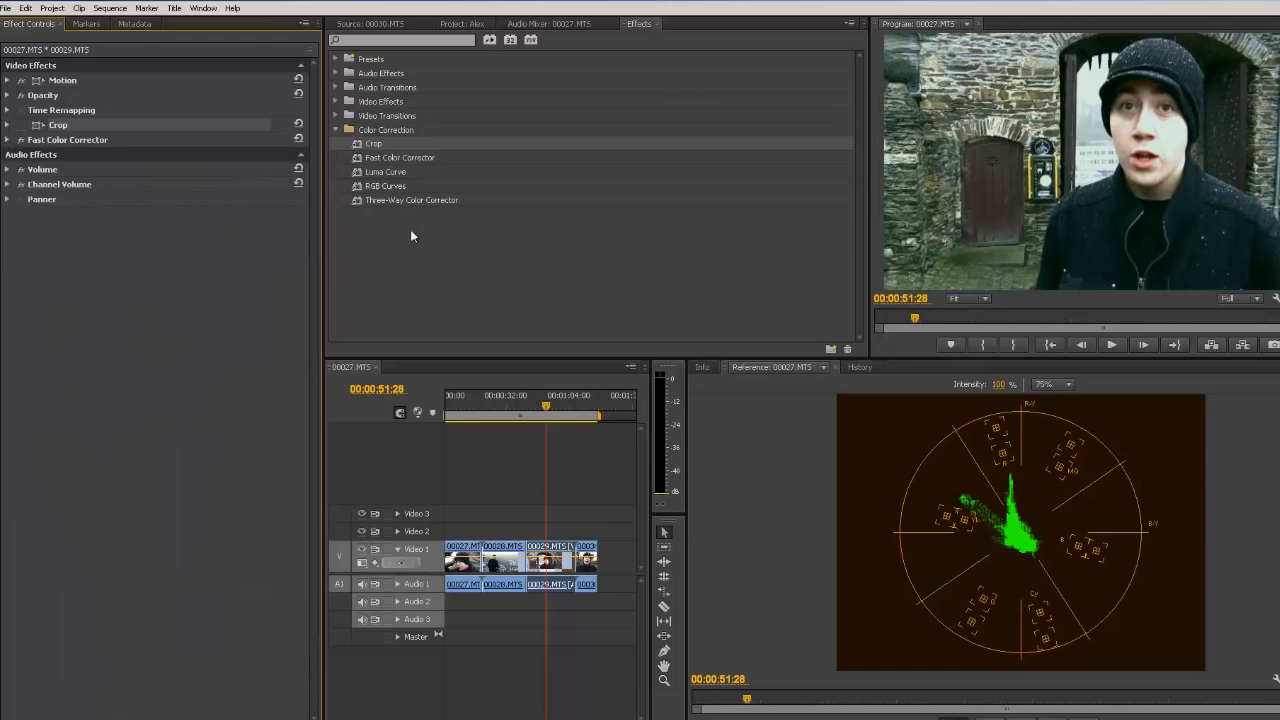
left_click_drag(385, 185, 551, 556)
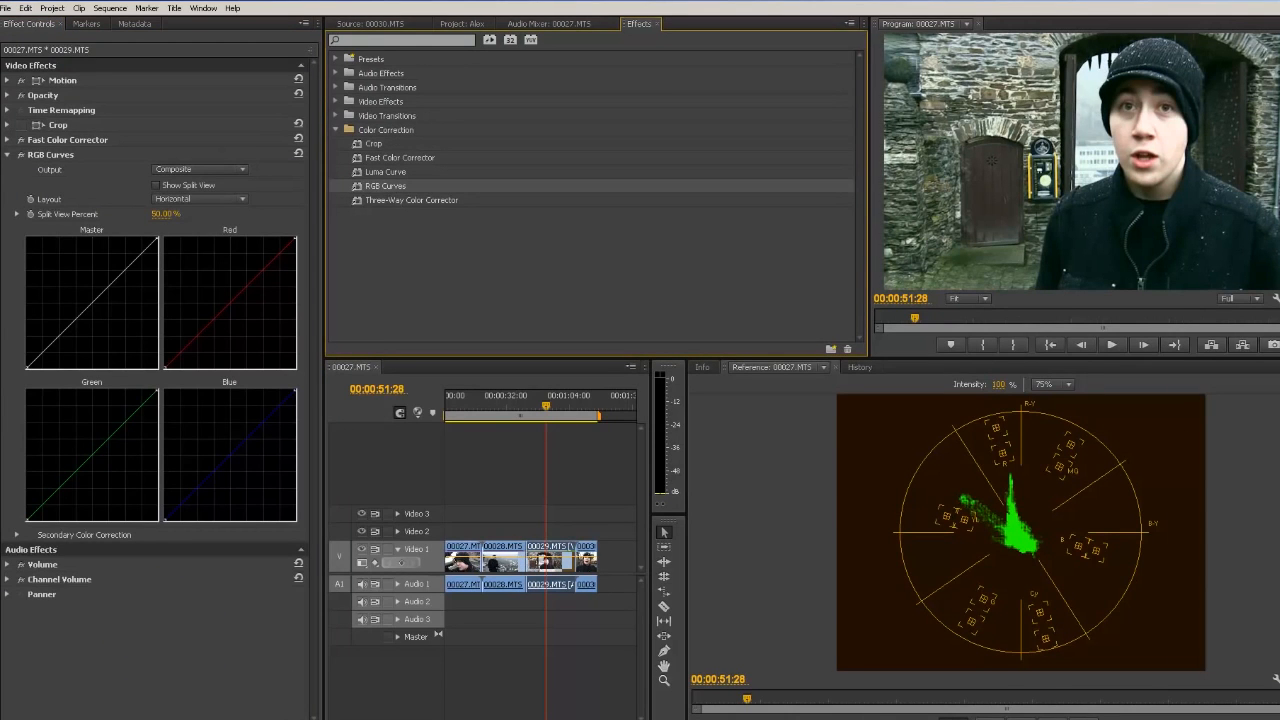
Step: Switch the reference monitor to RGB Parade and slightly lower the white points of the Red, Green and Blue curves
right_click(1172, 628)
left_click(1241, 522)
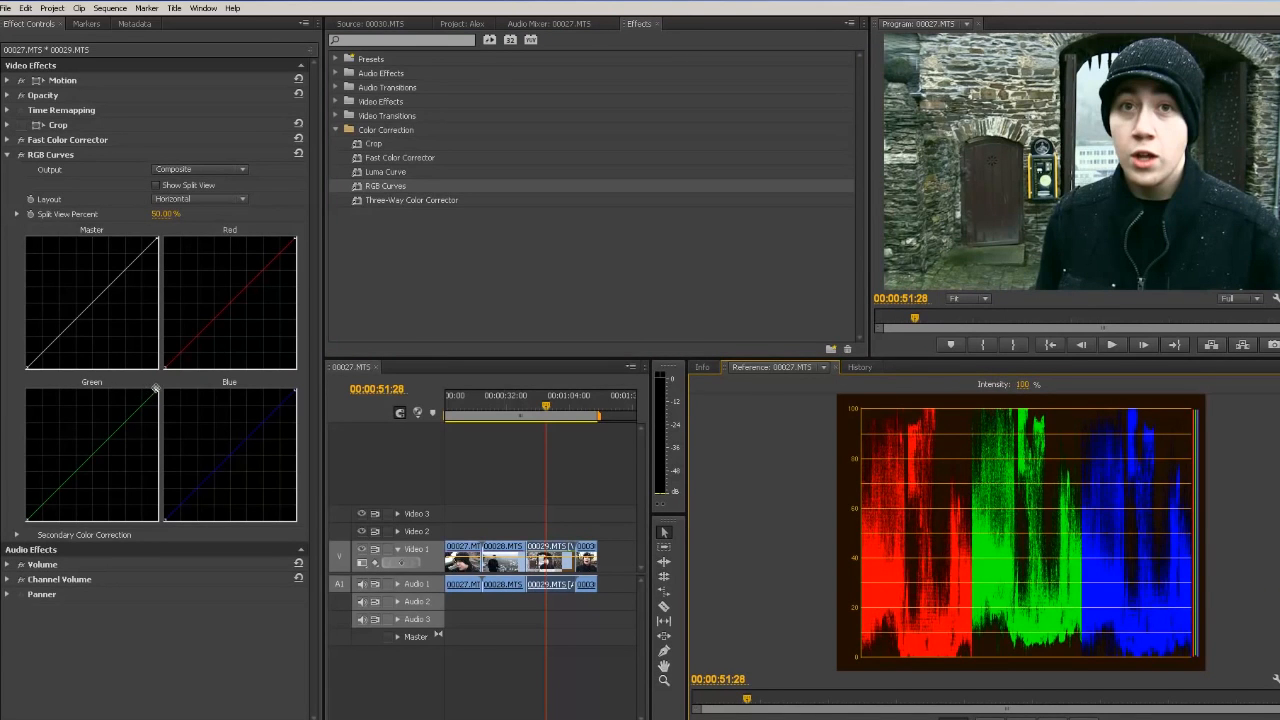
mouse_move(155, 389)
left_mouse_down()
mouse_move(158, 401)
mouse_move(162, 391)
left_mouse_up()
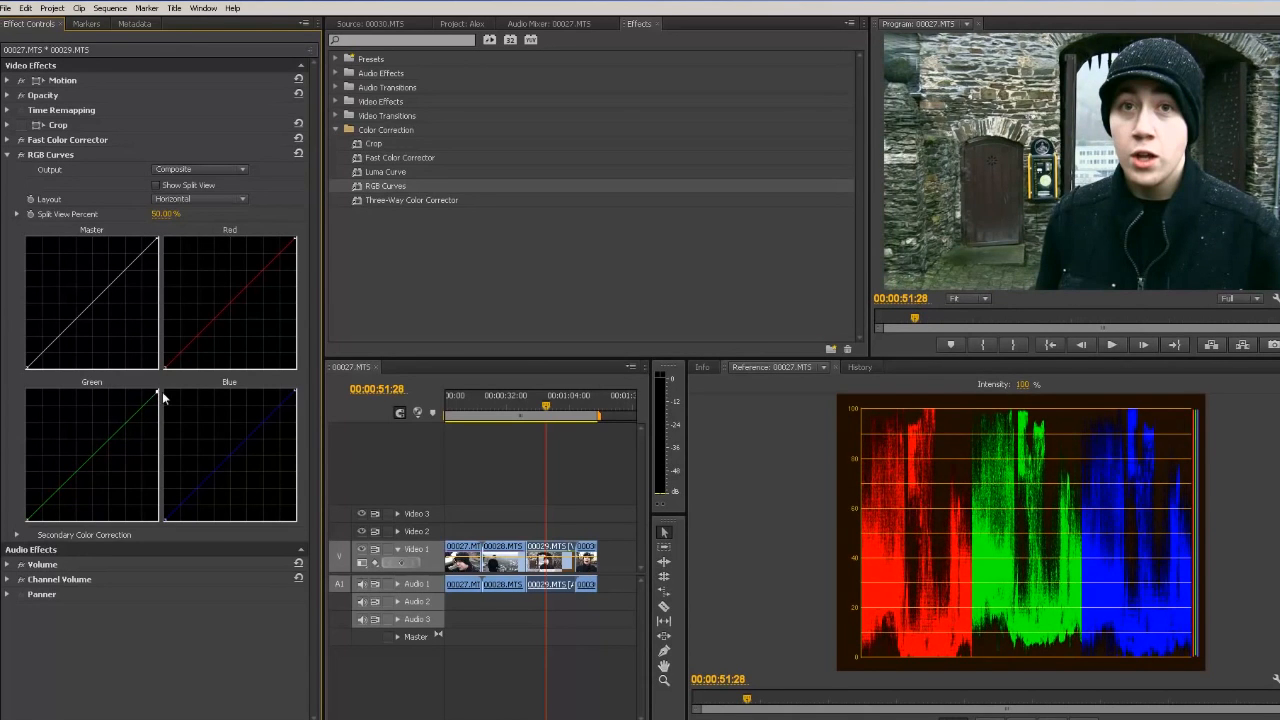
left_click_drag(298, 390, 307, 403)
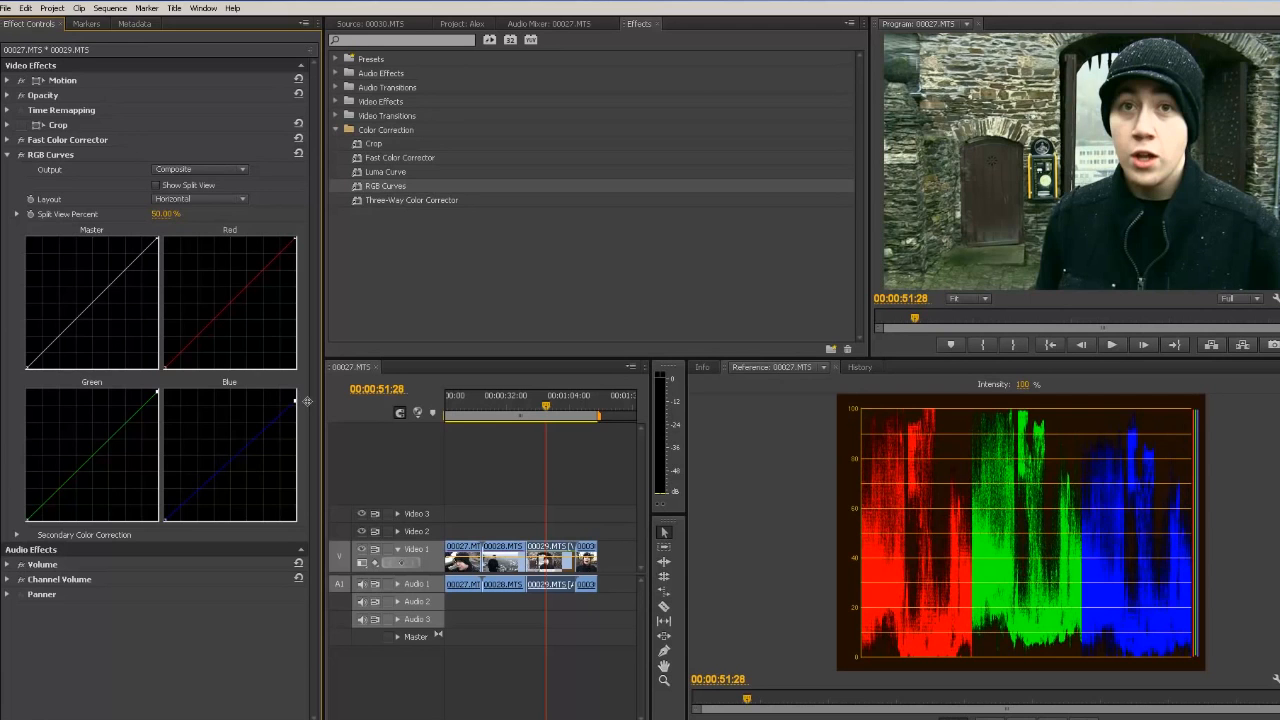
left_click_drag(307, 402, 307, 394)
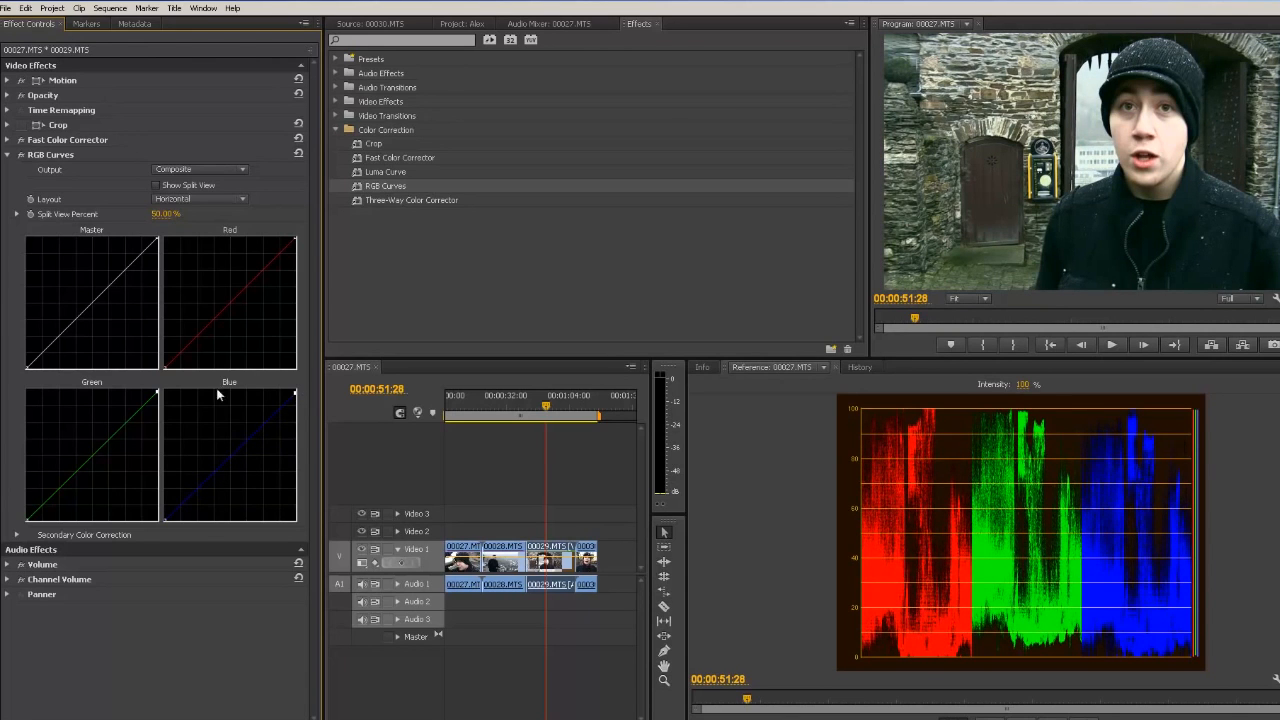
left_click_drag(295, 240, 295, 249)
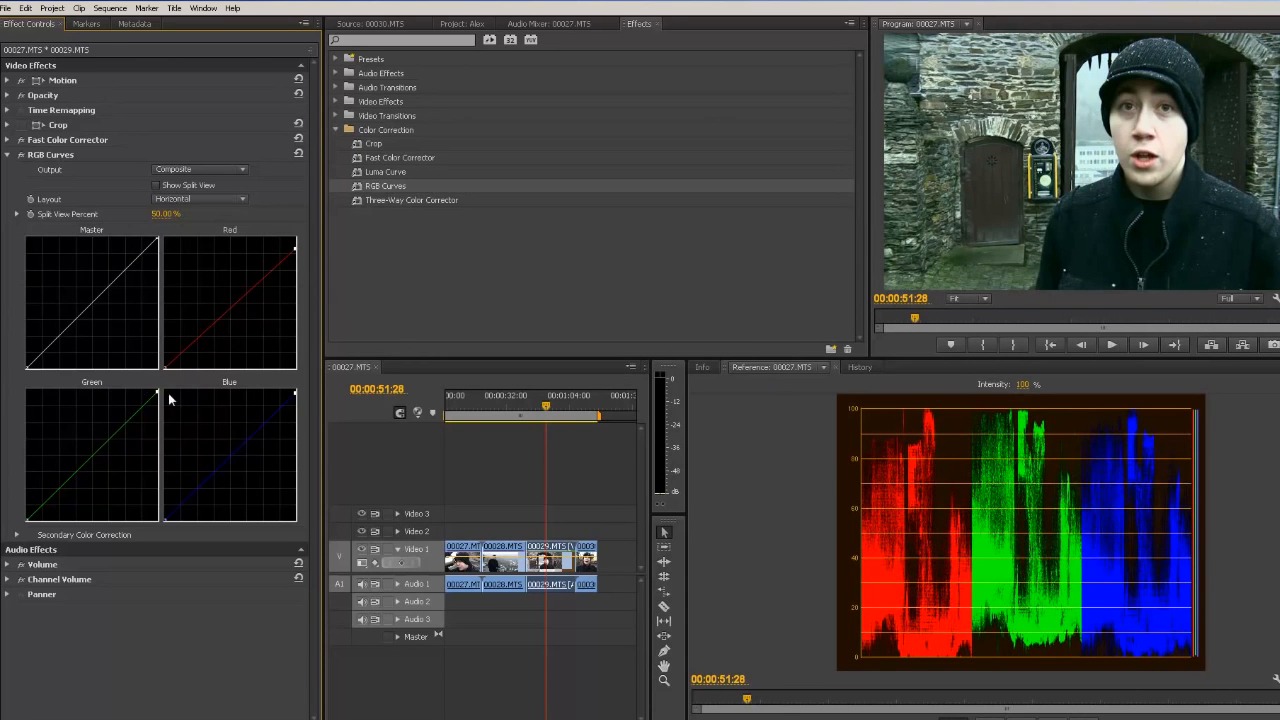
mouse_move(158, 392)
left_mouse_down()
mouse_move(167, 417)
mouse_move(177, 412)
left_mouse_up()
left_click_drag(296, 392, 305, 406)
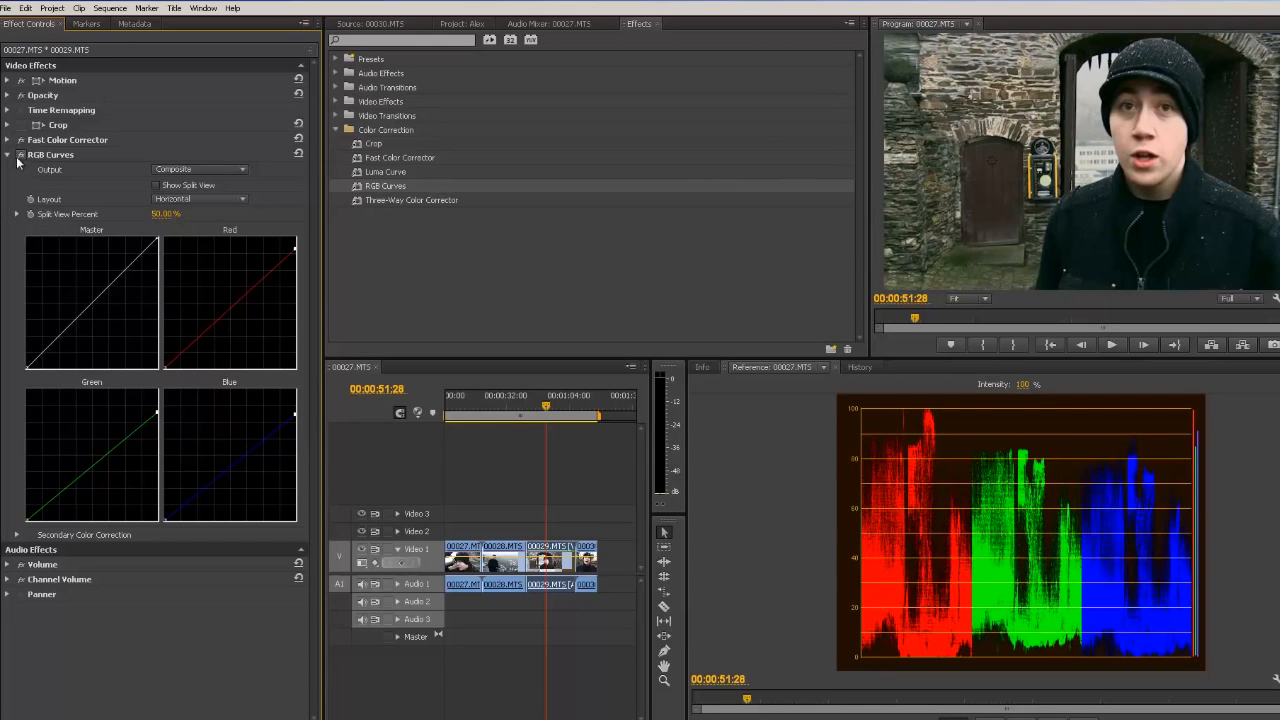
Step: Enable the RGB Curves split view with a Vertical layout and a split view percent of 58.31%
left_click(176, 185)
left_click(186, 198)
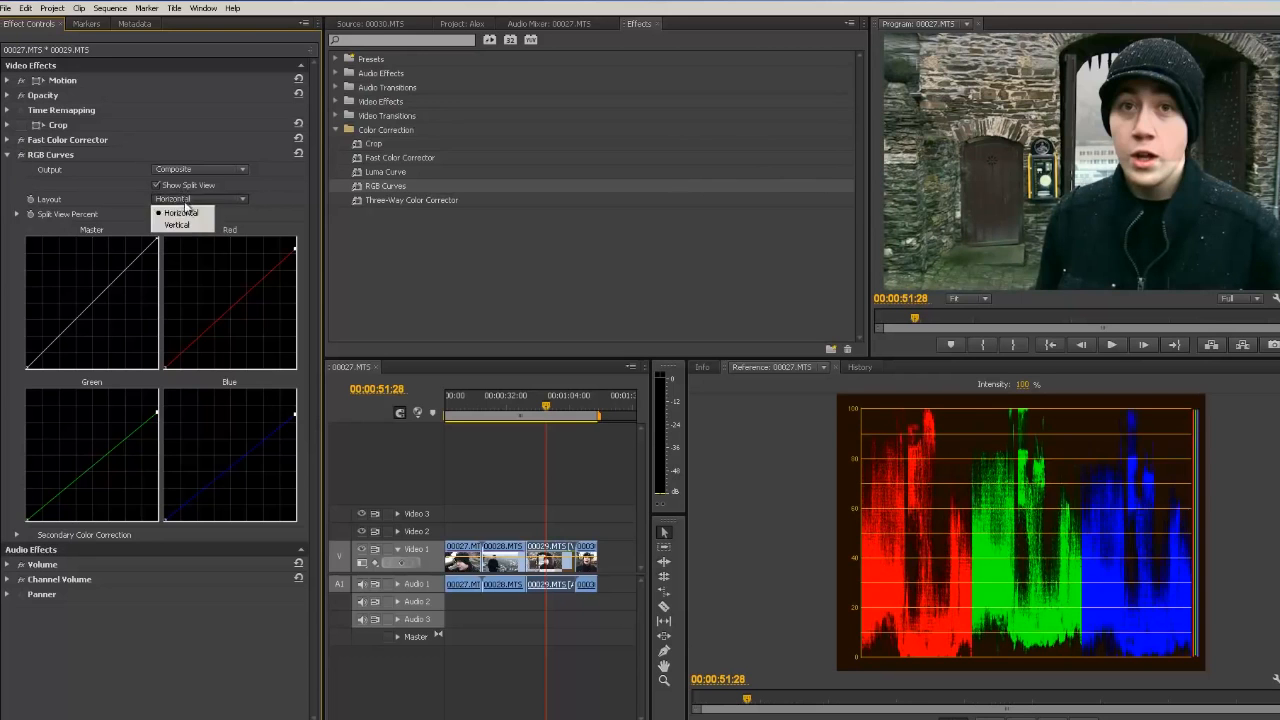
left_click(182, 220)
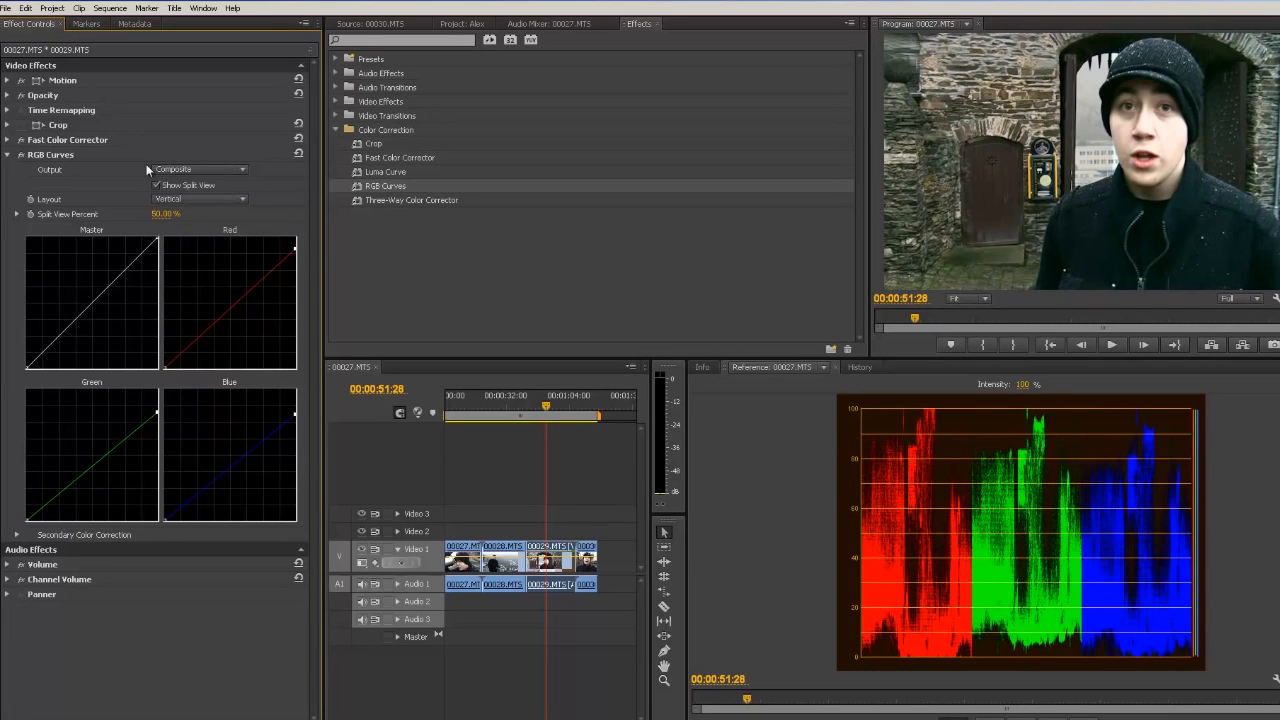
left_click(16, 214)
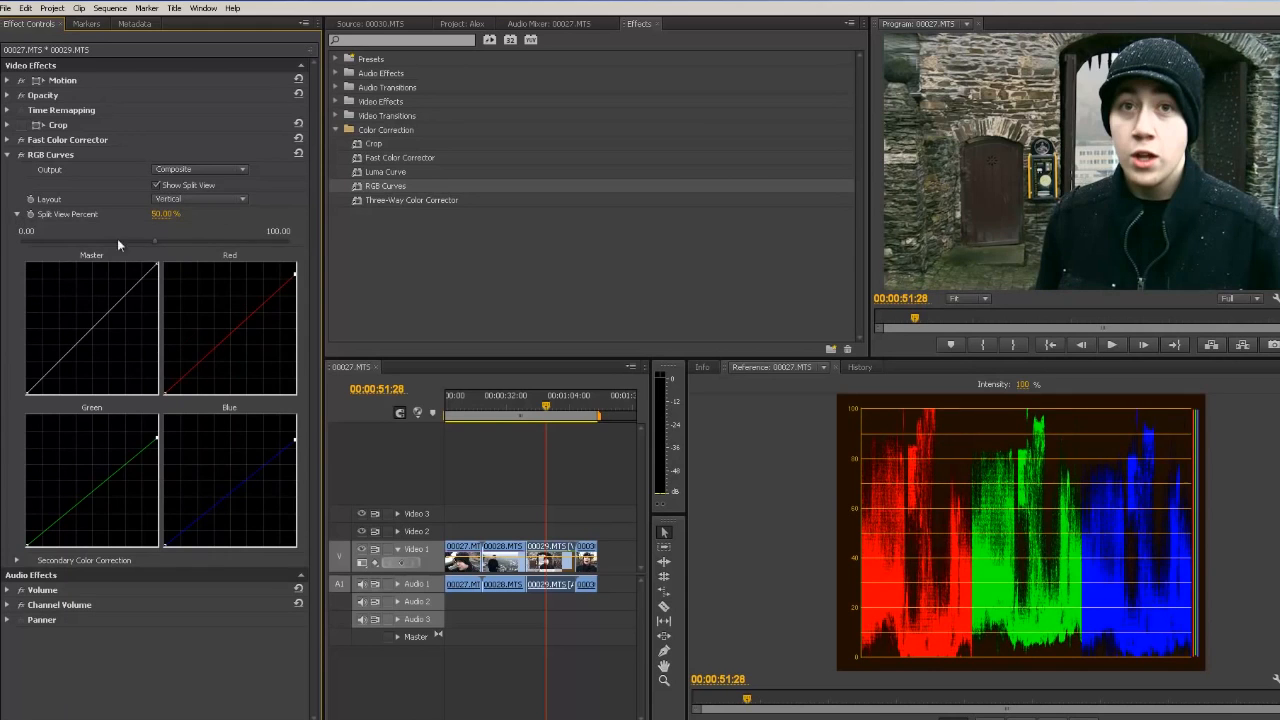
left_click_drag(176, 242, 182, 243)
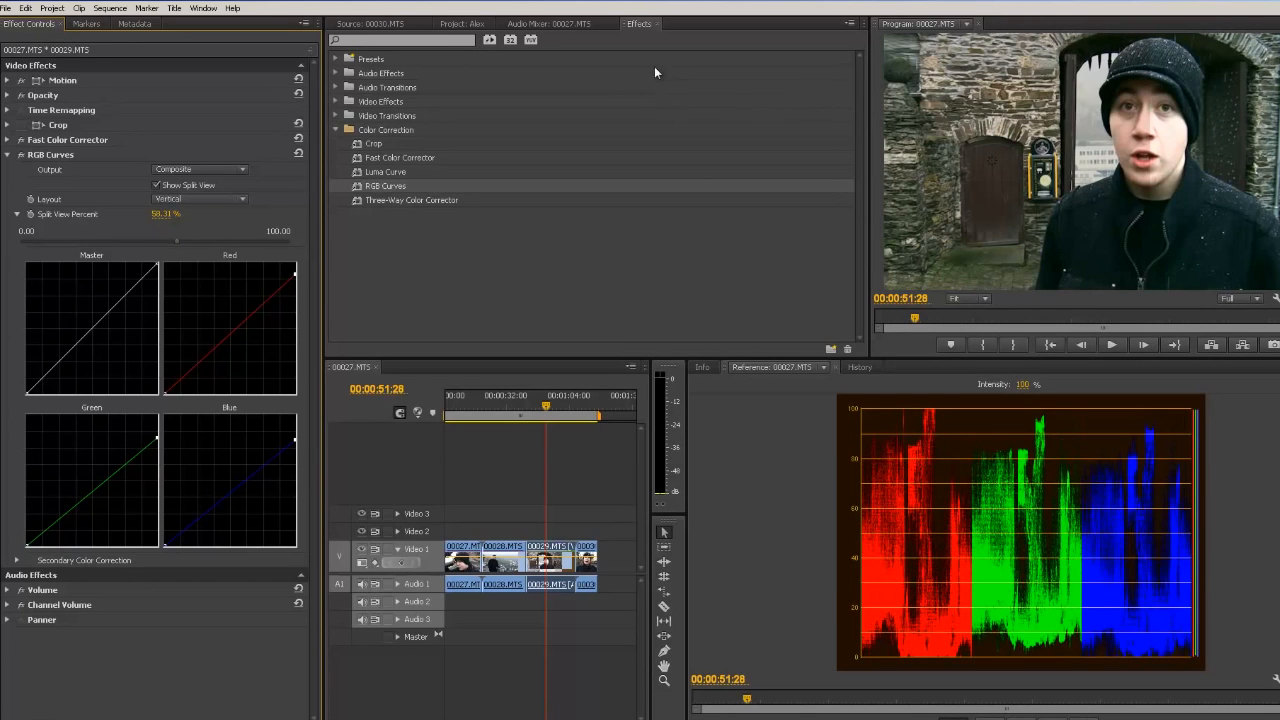
Step: Preview the RGB Curves output as Luma, then set it back to Composite
left_click(163, 168)
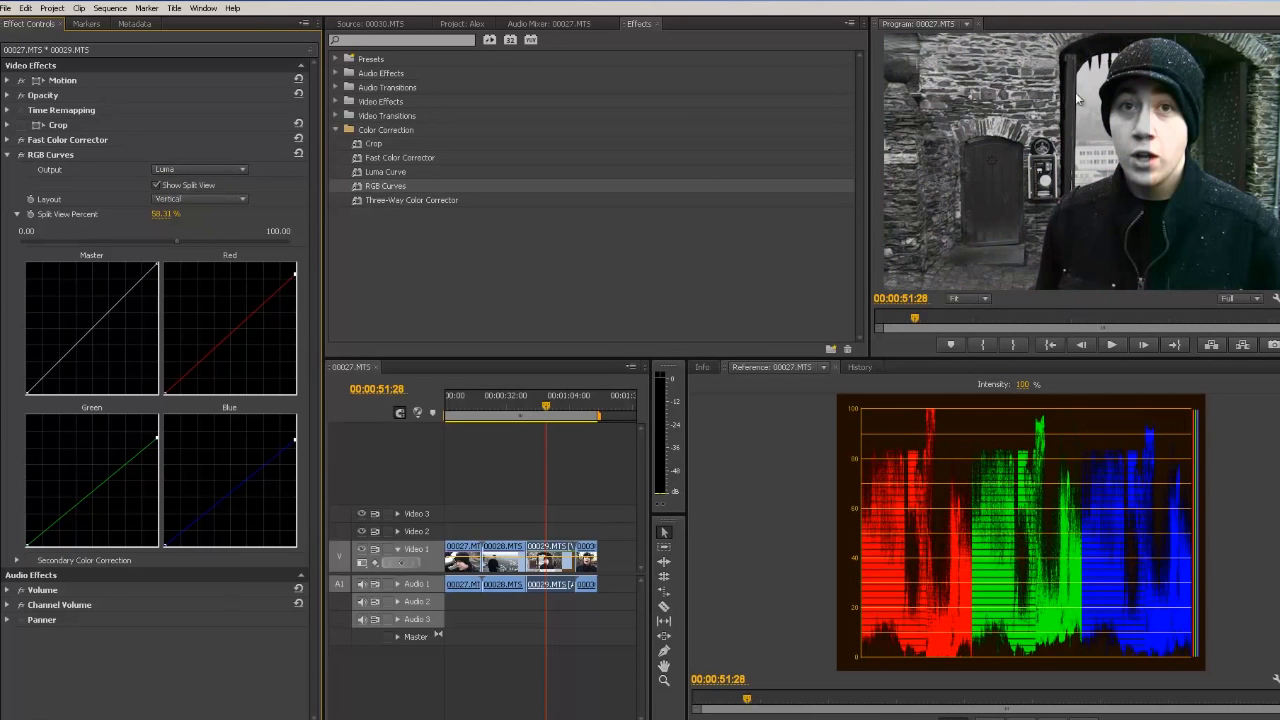
left_click(200, 170)
left_click(200, 190)
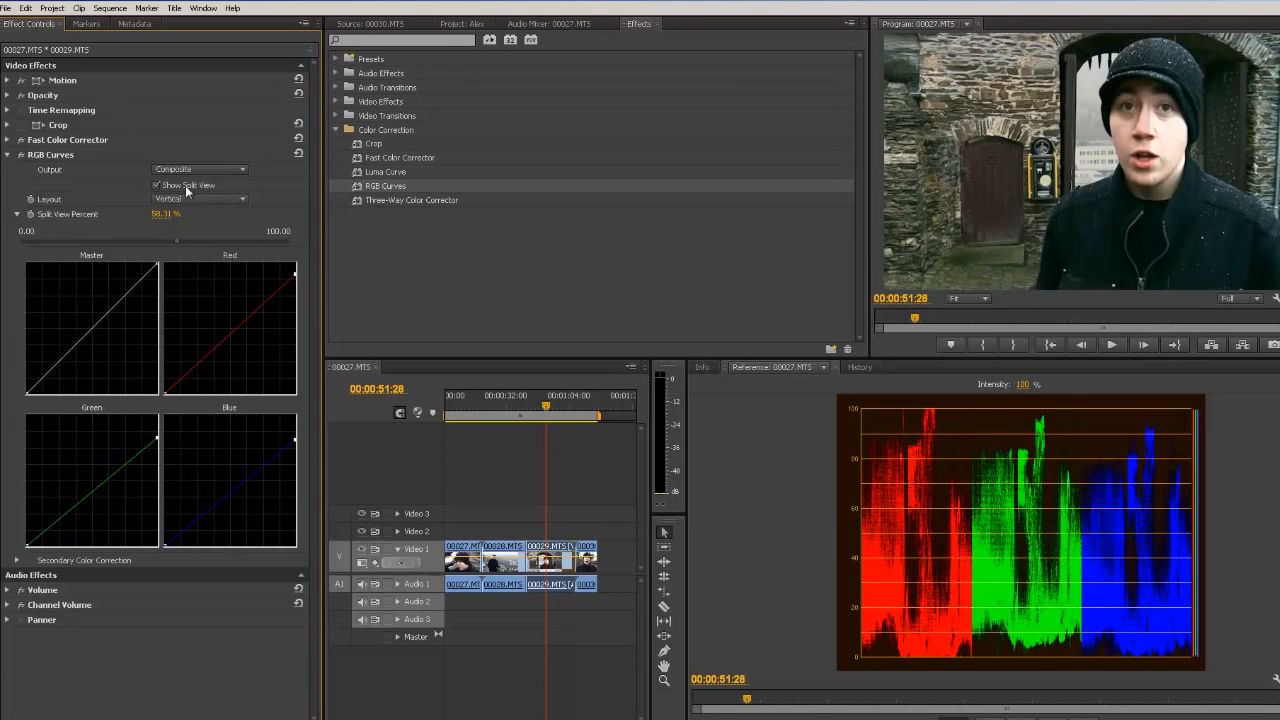
Step: Toggle the RGB Curves effect on and off repeatedly to compare the corrected image with the original
left_click(22, 157)
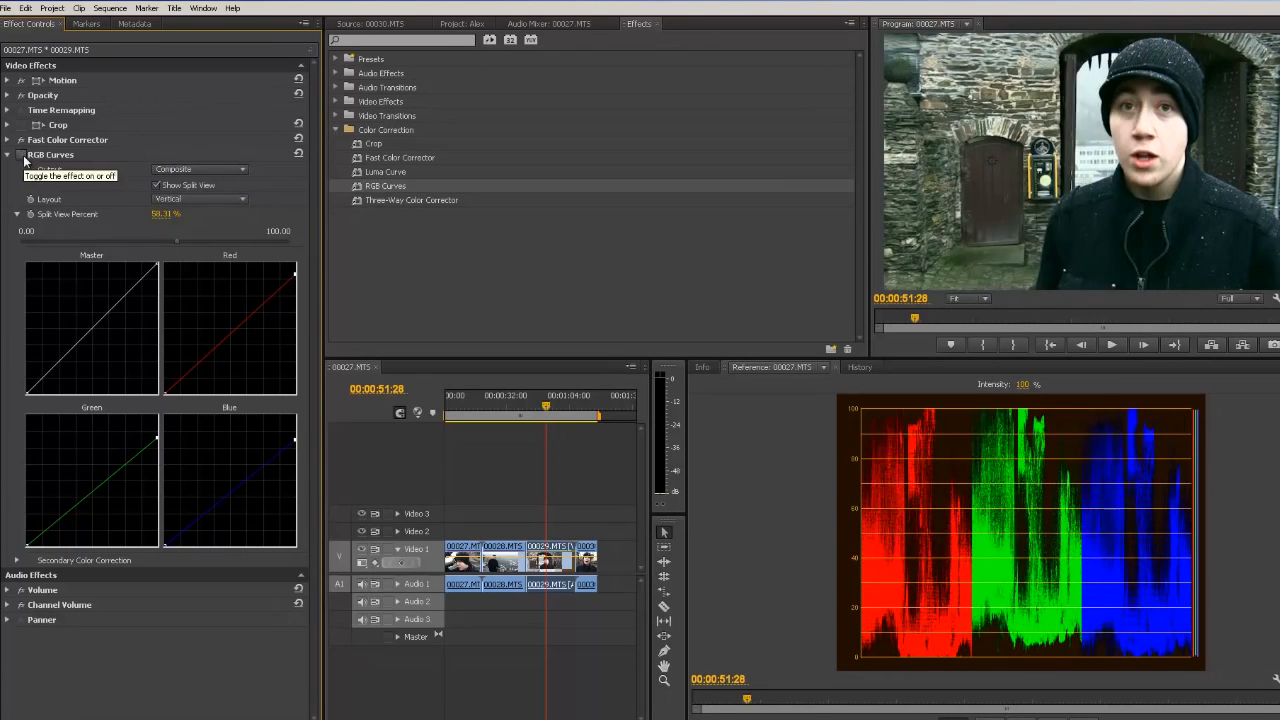
left_click(22, 155)
left_click(22, 155)
left_click(22, 155)
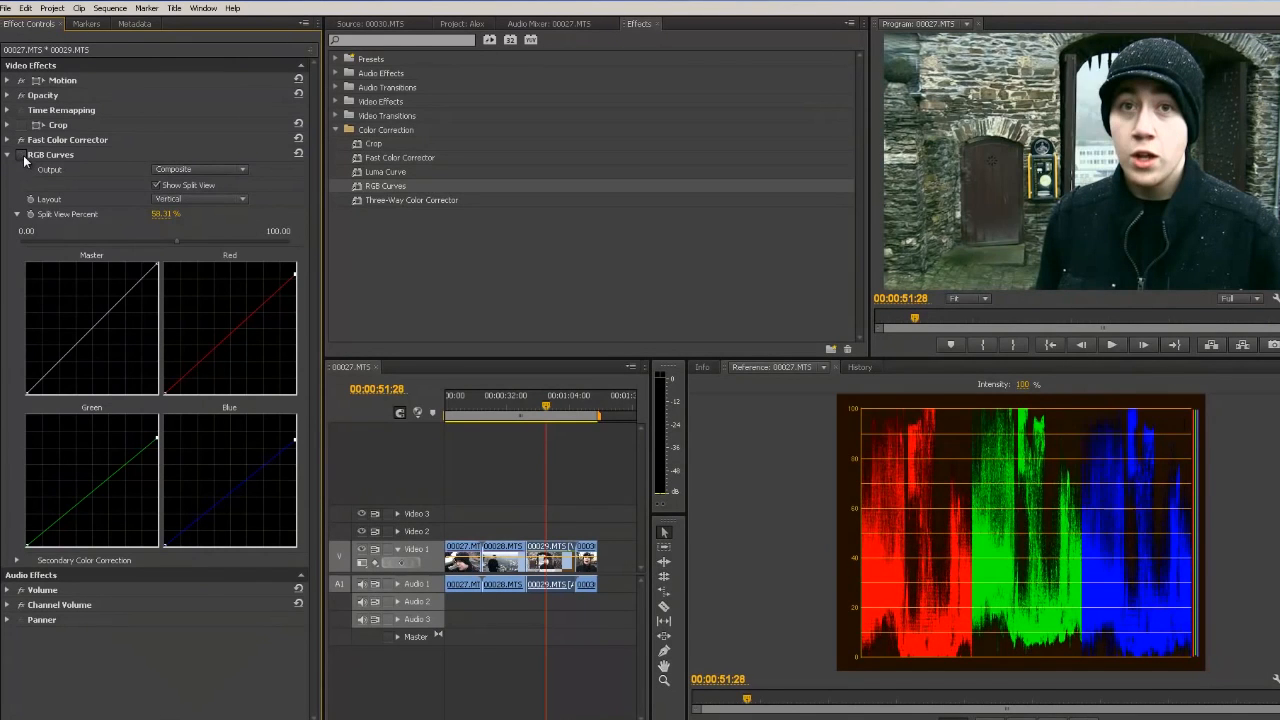
left_click(22, 155)
left_click(22, 155)
left_click(22, 155)
left_click(22, 155)
left_click(22, 155)
left_click(22, 155)
left_click(22, 155)
left_click(22, 155)
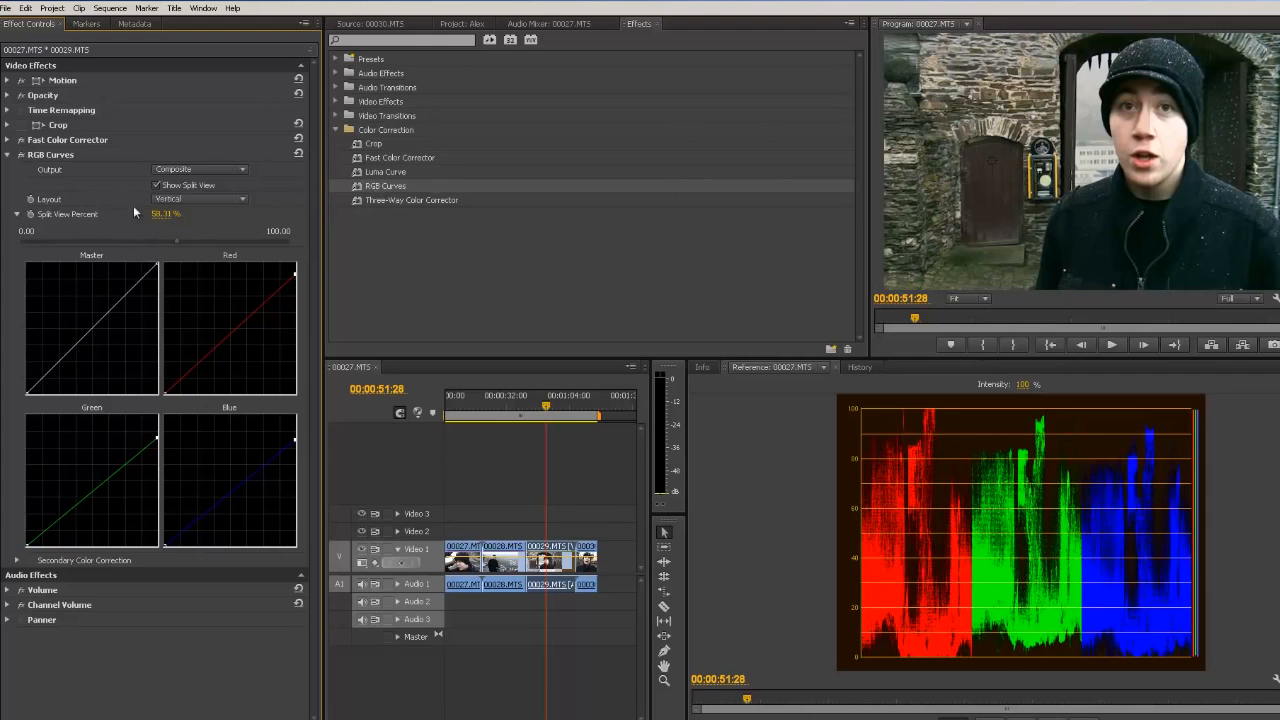
Step: Turn off the split view and add shadow and highlight points to the Master curve for an S-shaped contrast boost
left_click(157, 186)
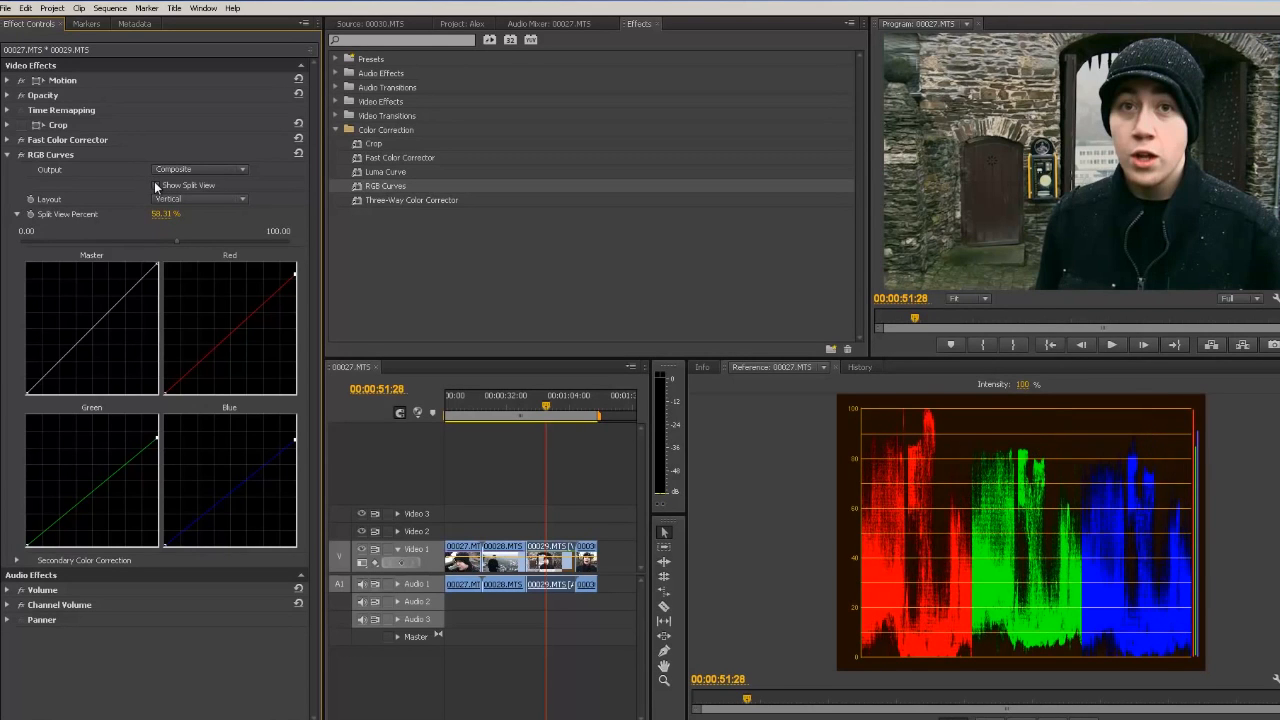
left_click(133, 285)
left_click_drag(62, 358, 53, 369)
left_click_drag(135, 284, 132, 287)
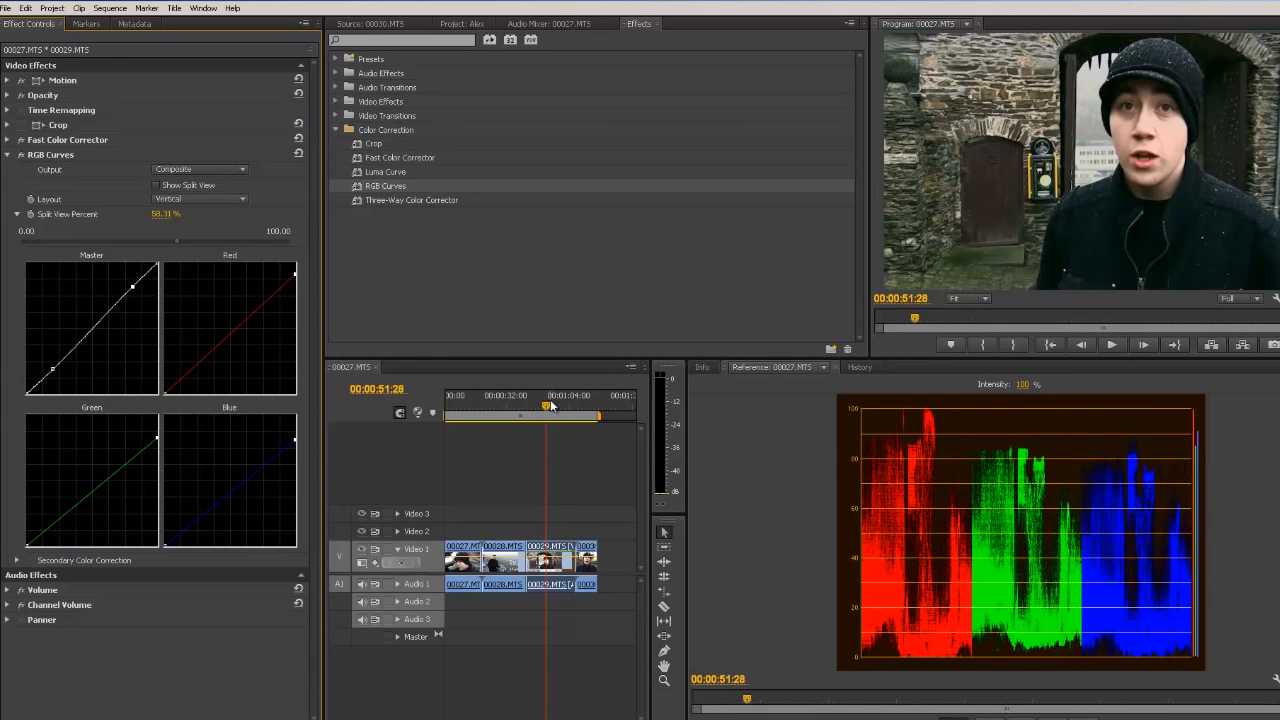
Step: Play ahead to the vending-machine shot and toggle RGB Curves on and off to compare the result there
key("space")
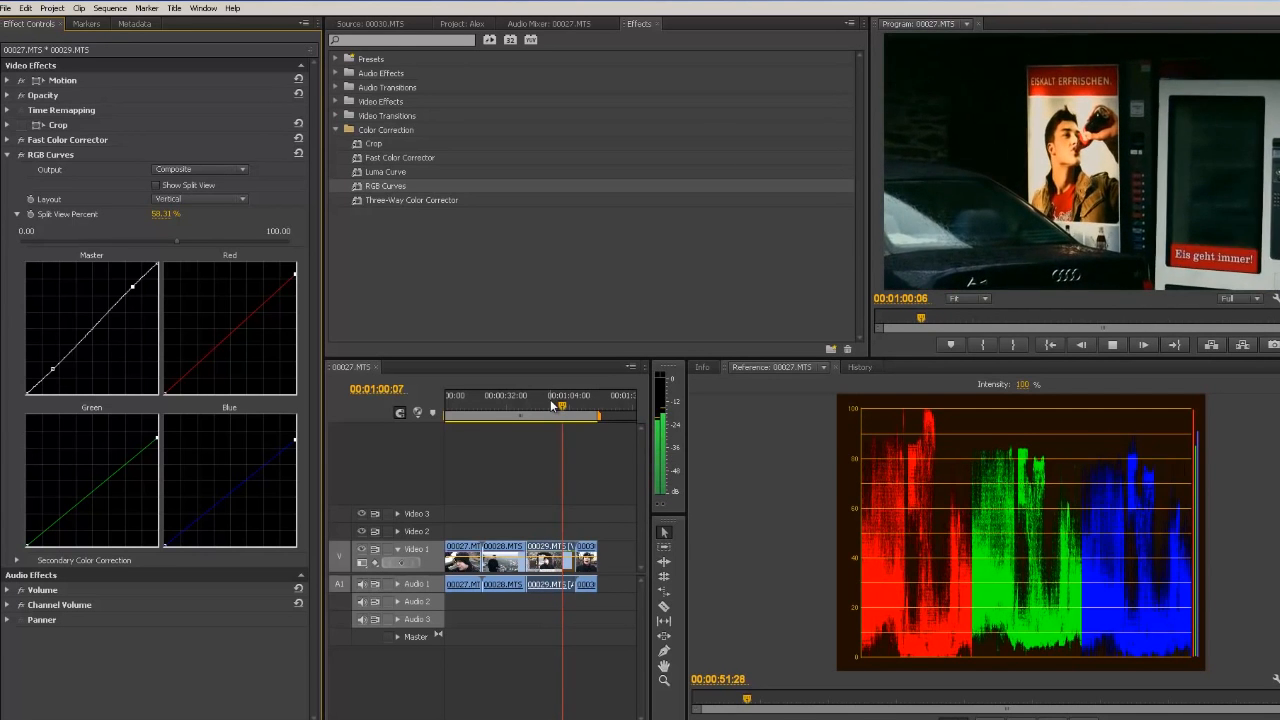
key("space")
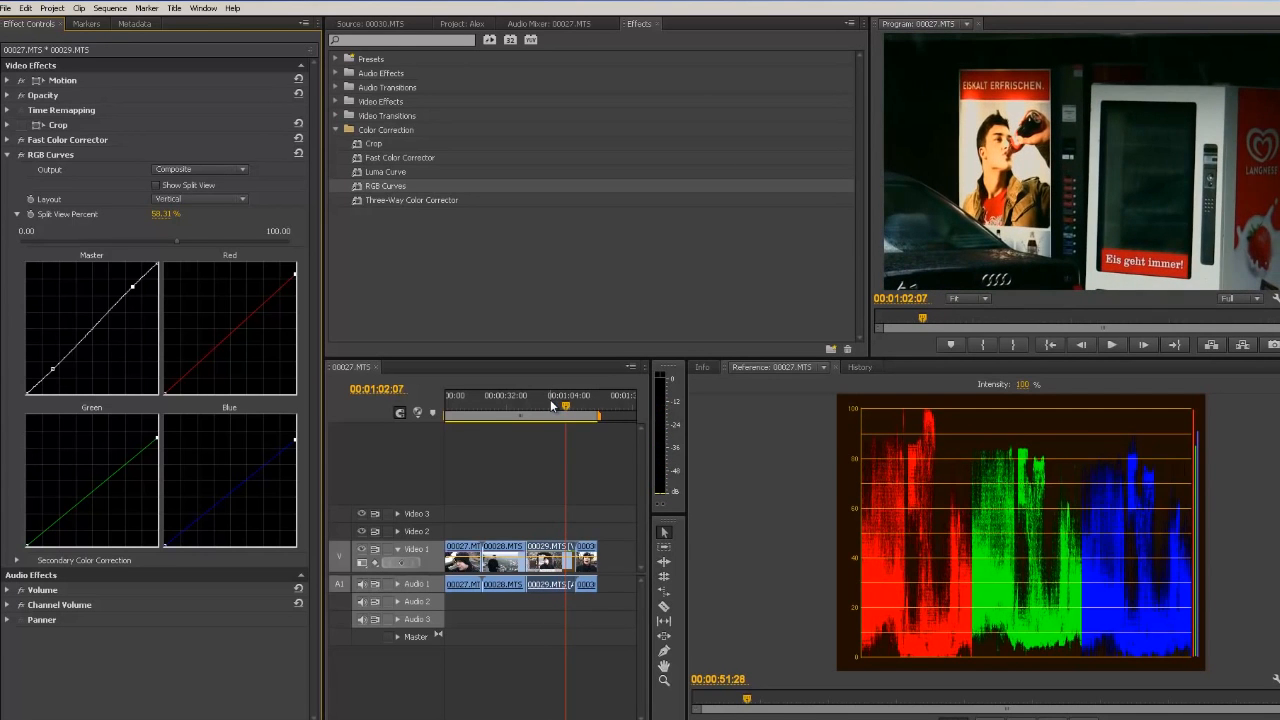
left_click(19, 157)
left_click(19, 157)
left_click(19, 157)
left_click(19, 157)
left_click(19, 157)
left_click(19, 157)
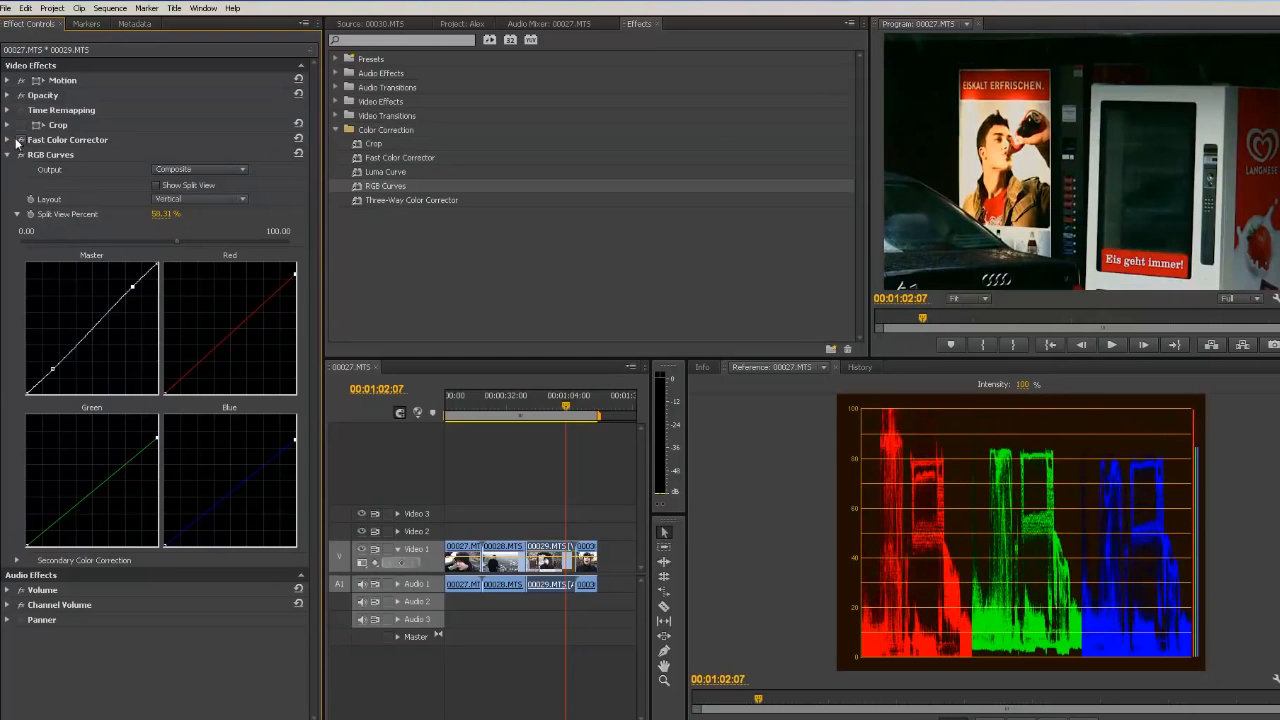
Step: Toggle Fast Color Corrector and RGB Curves on and off to compare, and scrub the playhead back to about 00:00:54:13
left_click(21, 140)
left_click(21, 140)
left_click(21, 140)
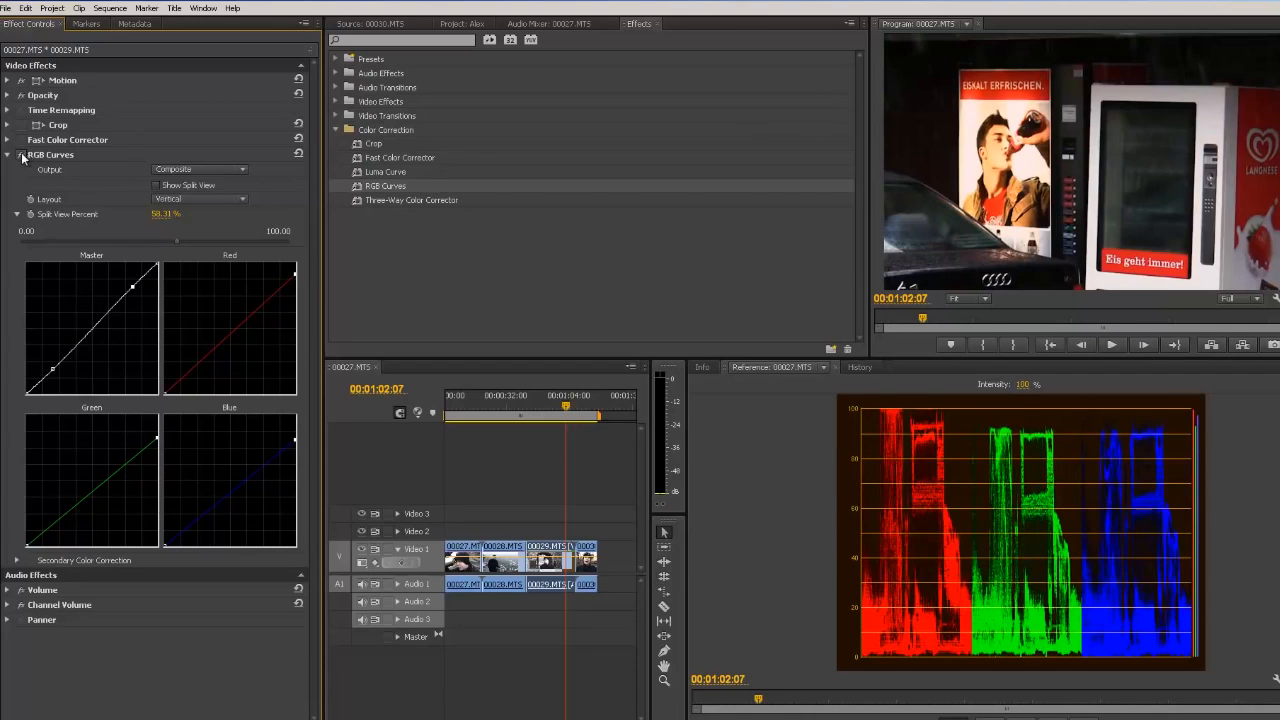
left_click(20, 155)
left_click(6, 155)
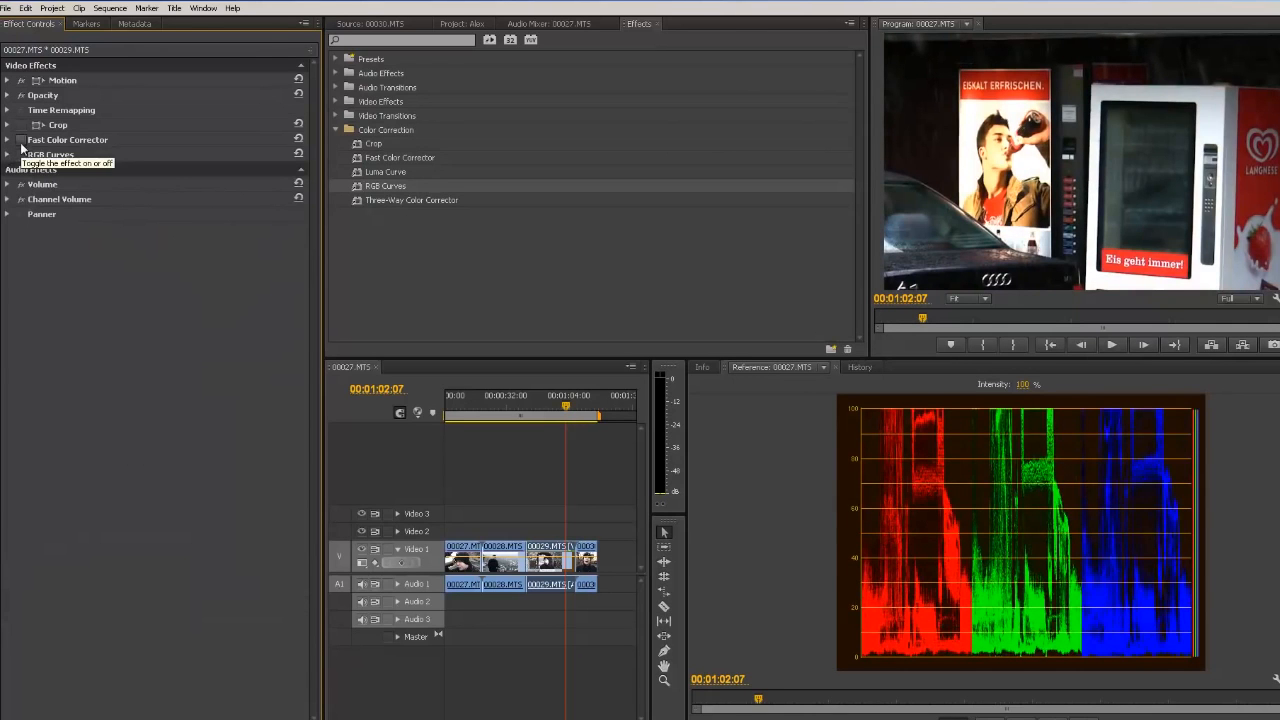
left_click(21, 140)
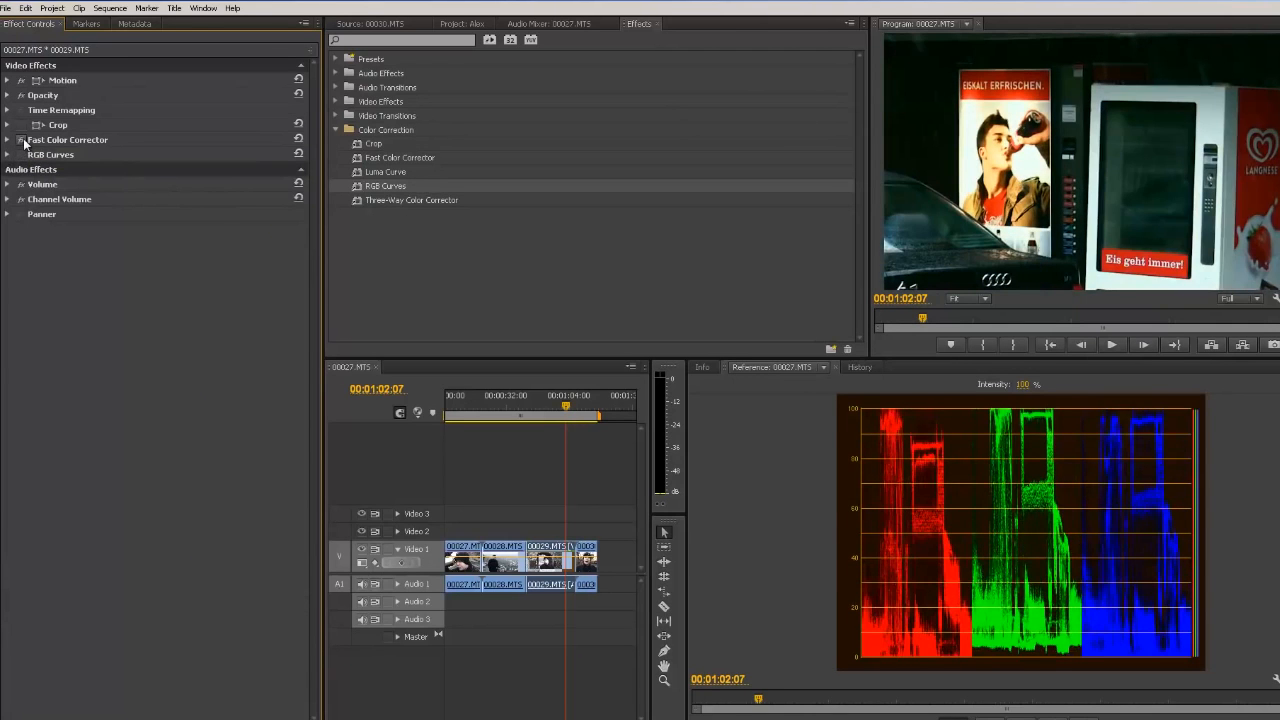
left_click(21, 155)
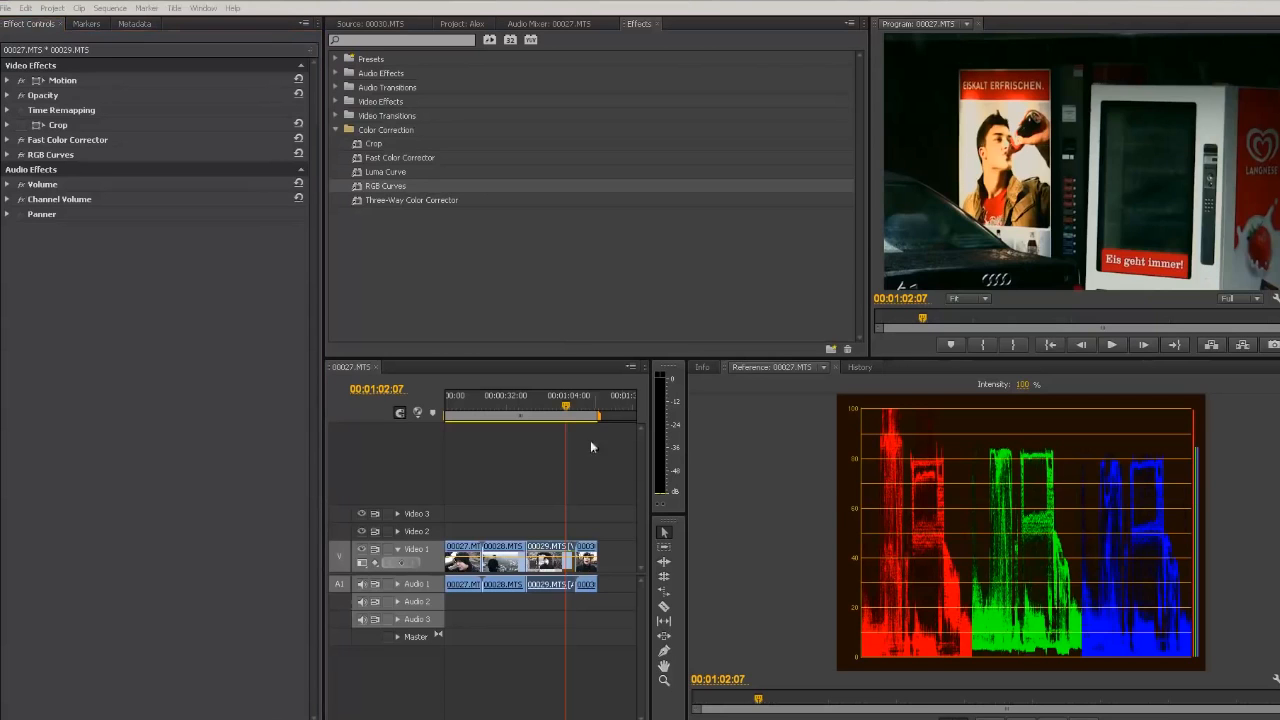
left_click_drag(568, 409, 545, 413)
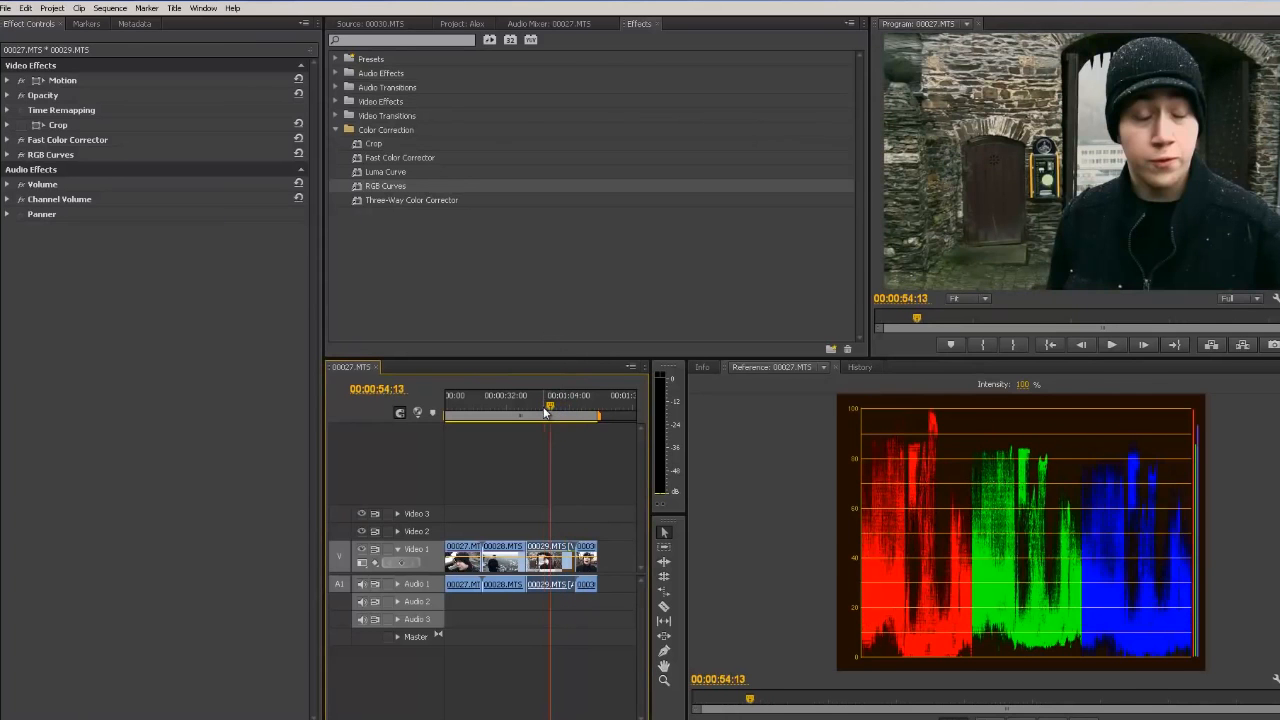